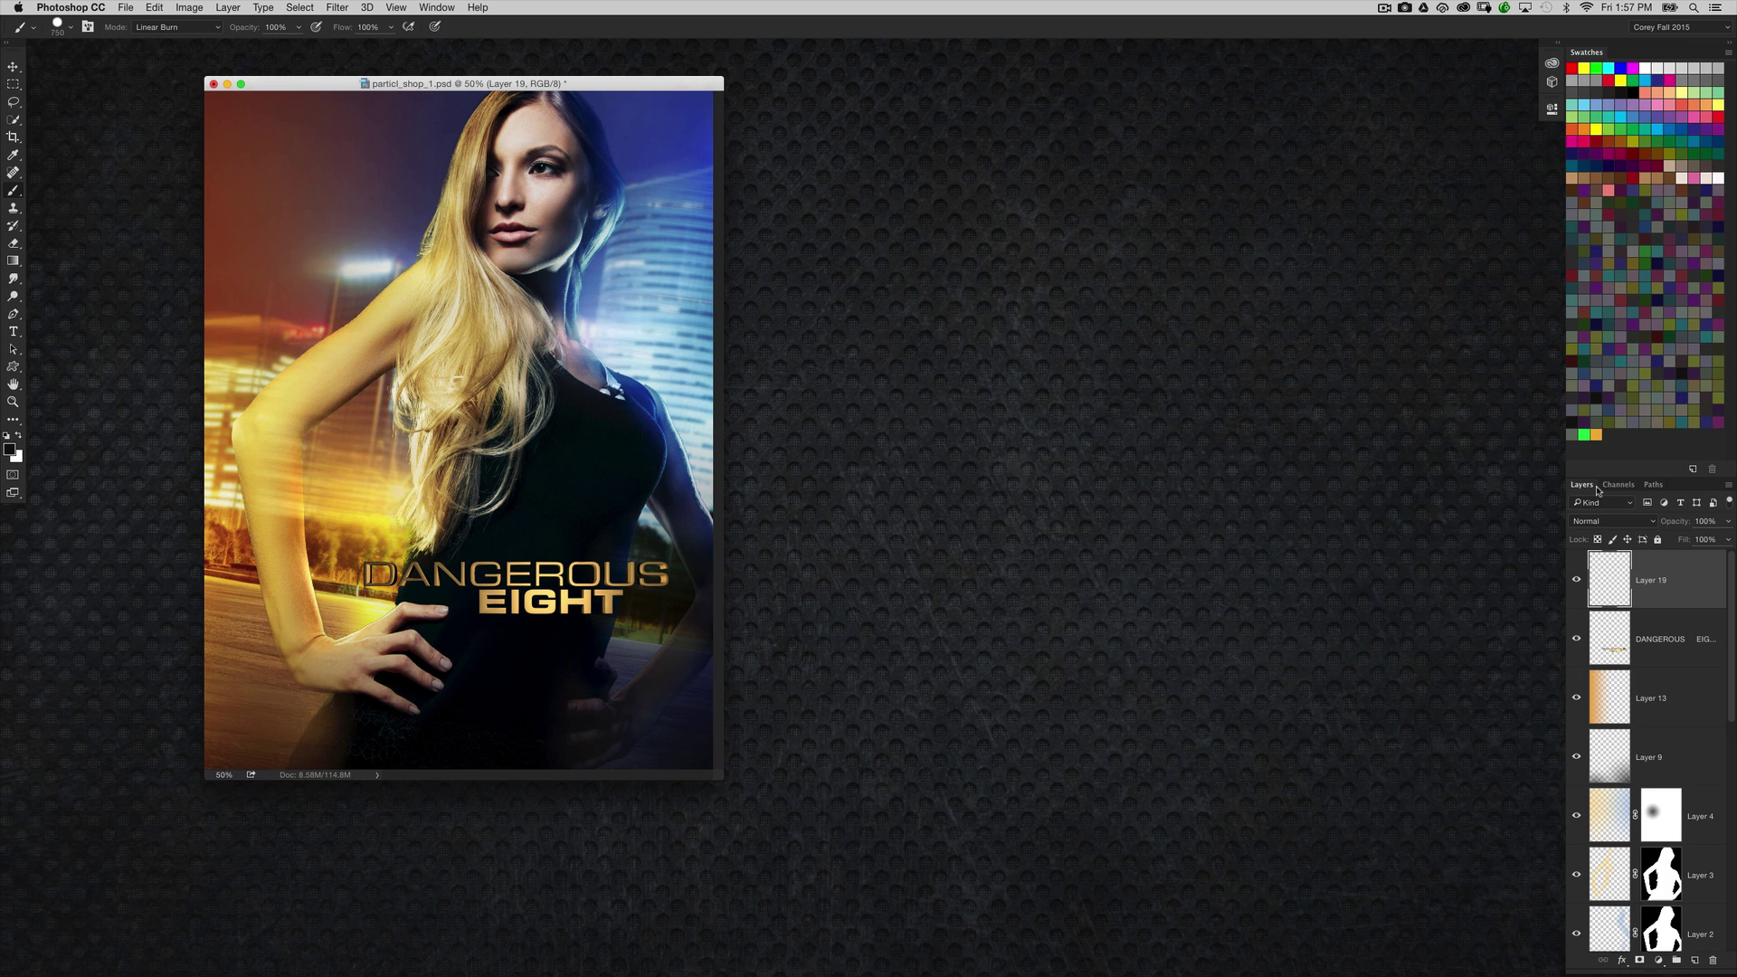
Float the Layers panel out of the dock and position it over the workspace
left_click_drag(1582, 485, 1112, 819)
scroll(1101, 502, "down", 5)
scroll(1086, 588, "up", 5)
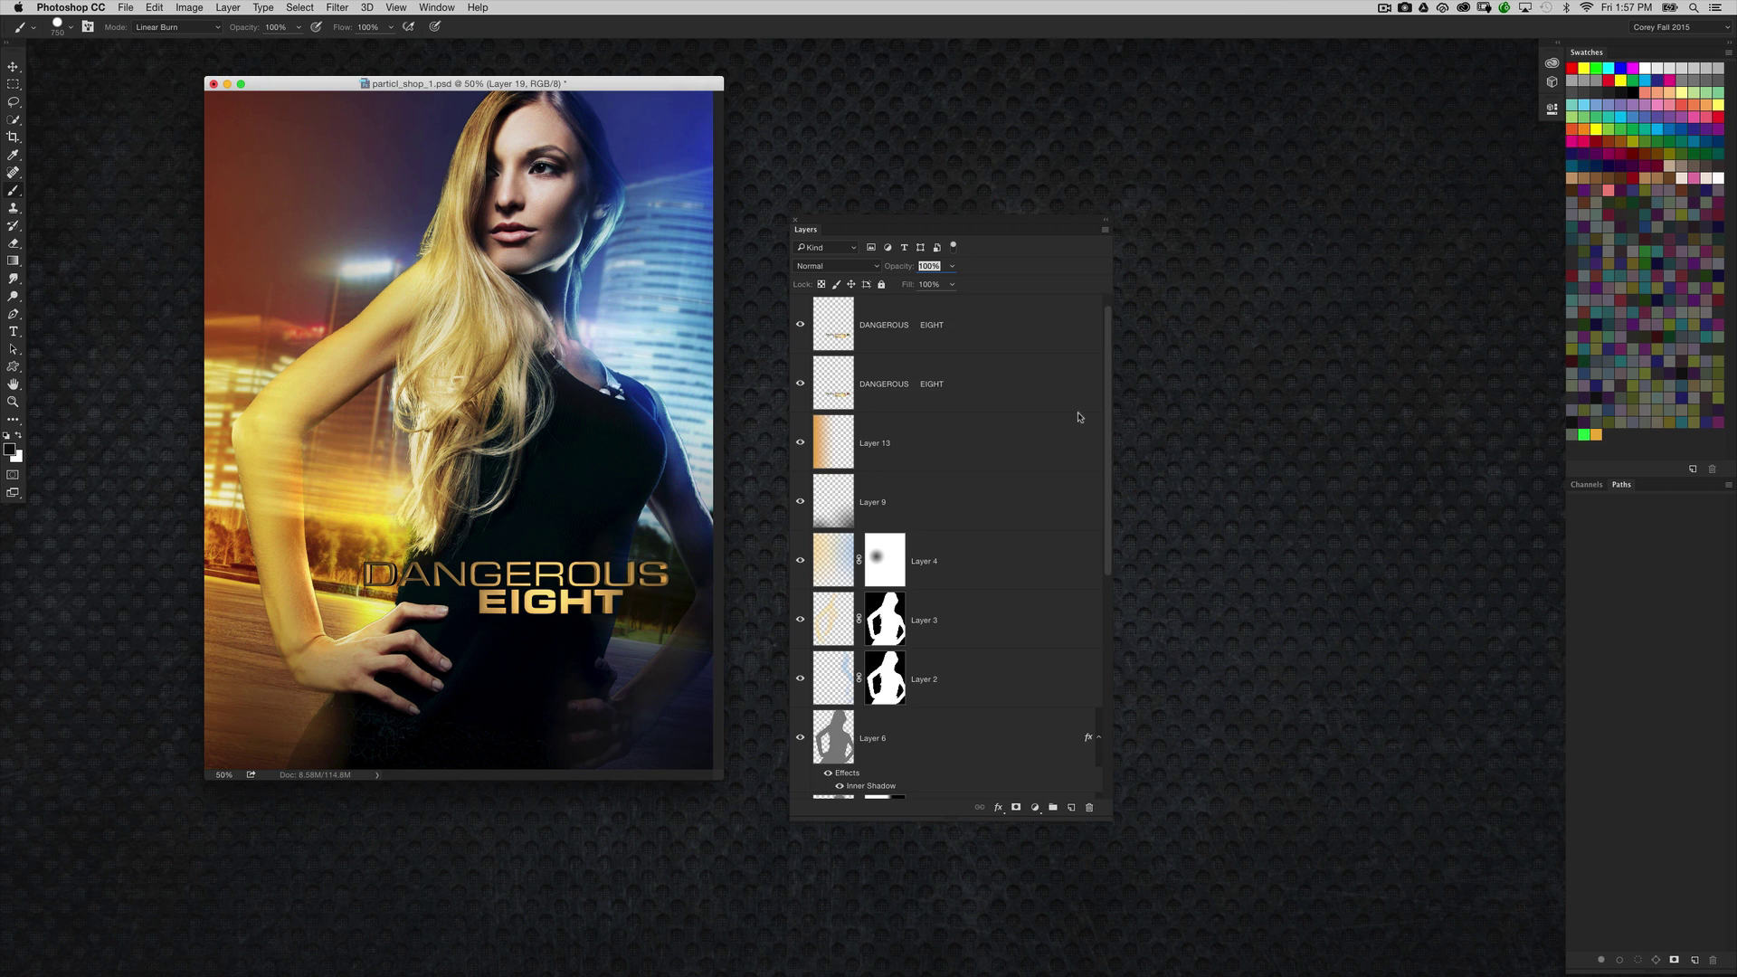
scroll(1063, 704, "down", 10)
scroll(1076, 411, "up", 10)
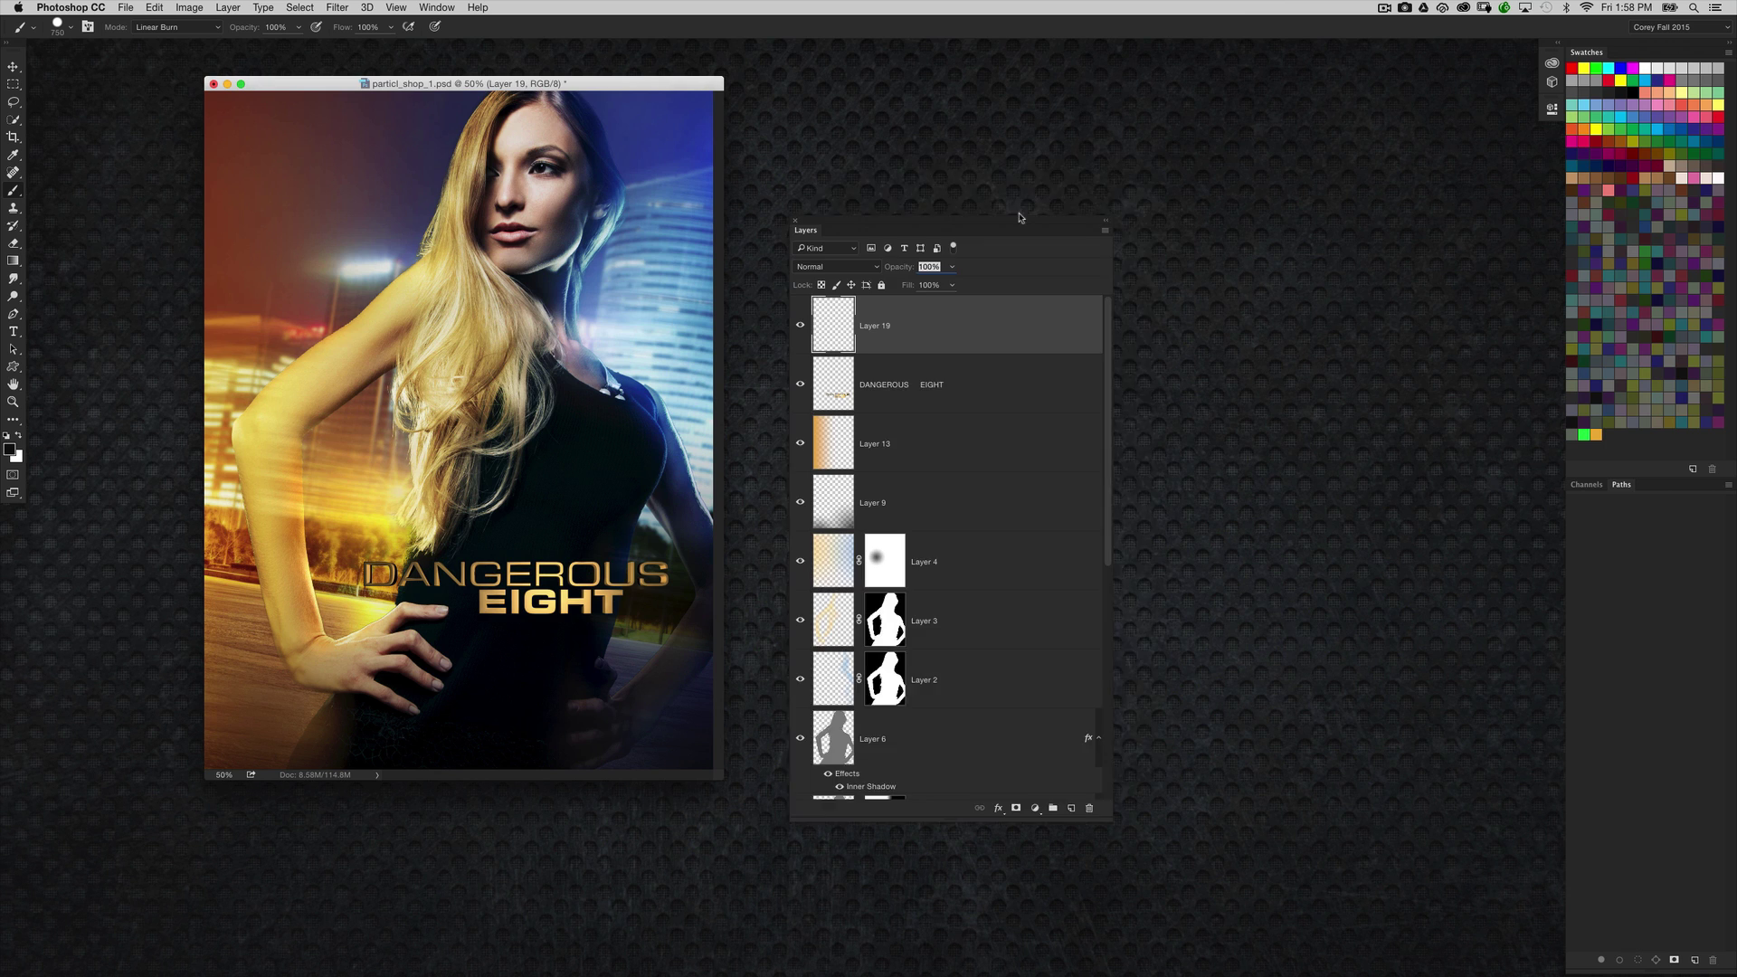
left_click_drag(1017, 220, 1060, 152)
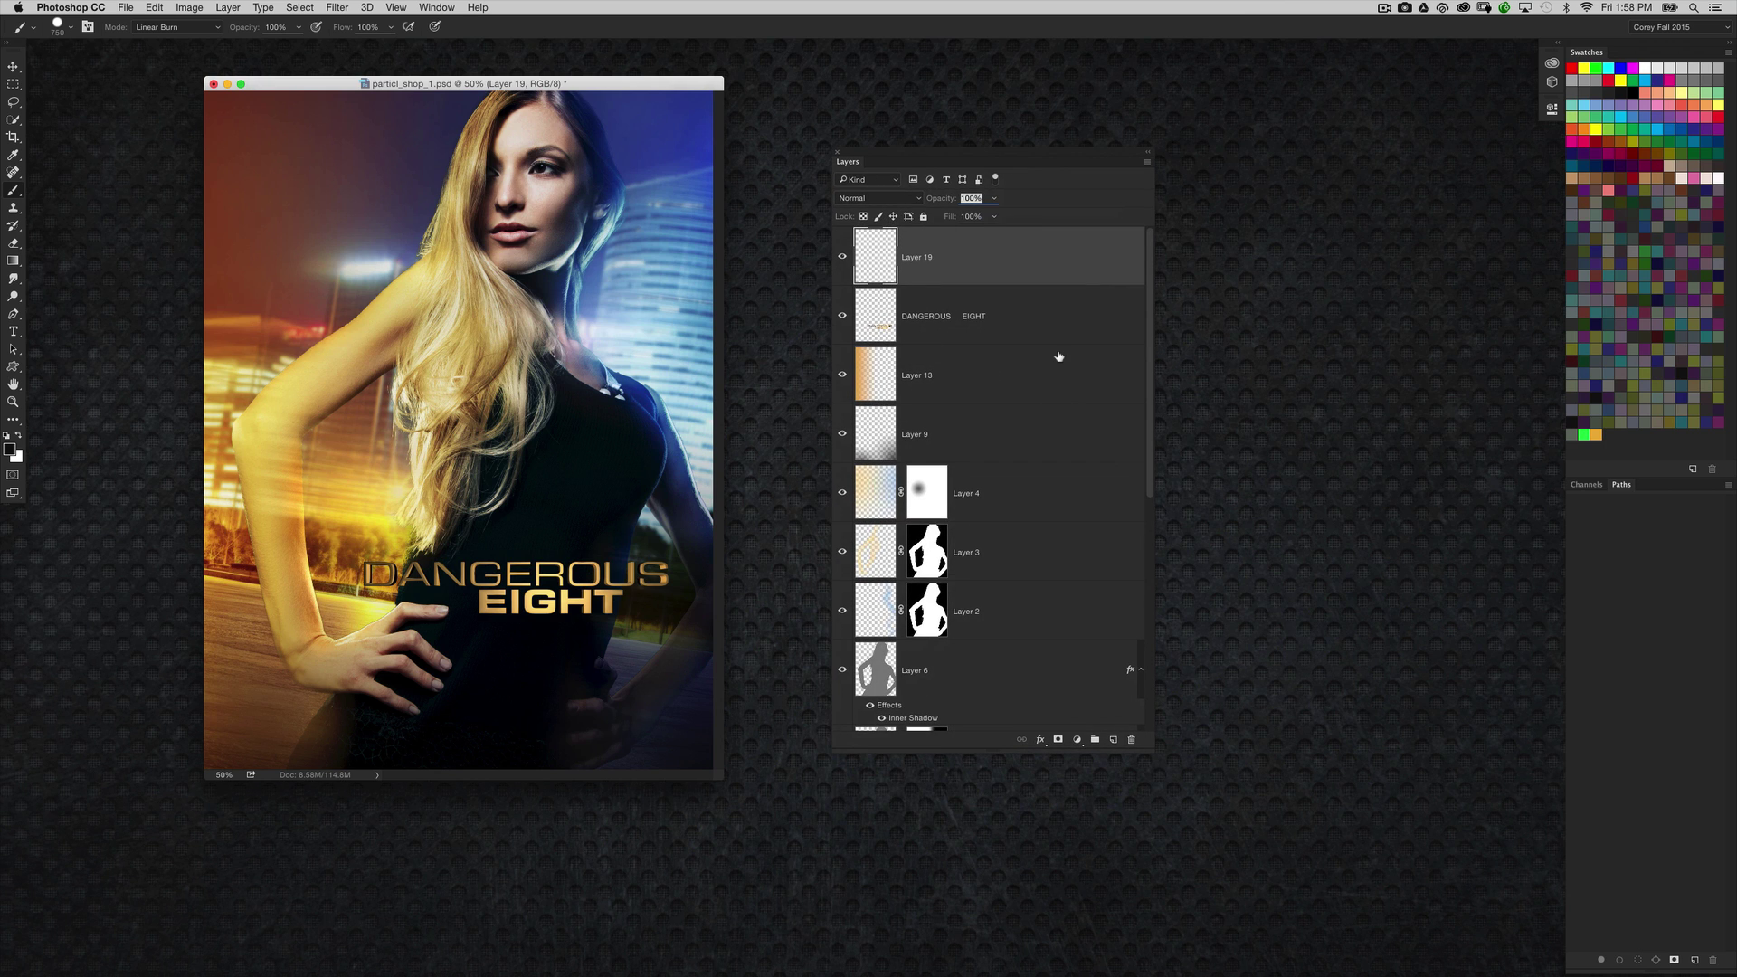
Fill Layer 19 with 50% Gray and bring up the Filter menu
key("shift+BackSpace")
left_click(617, 158)
key("b")
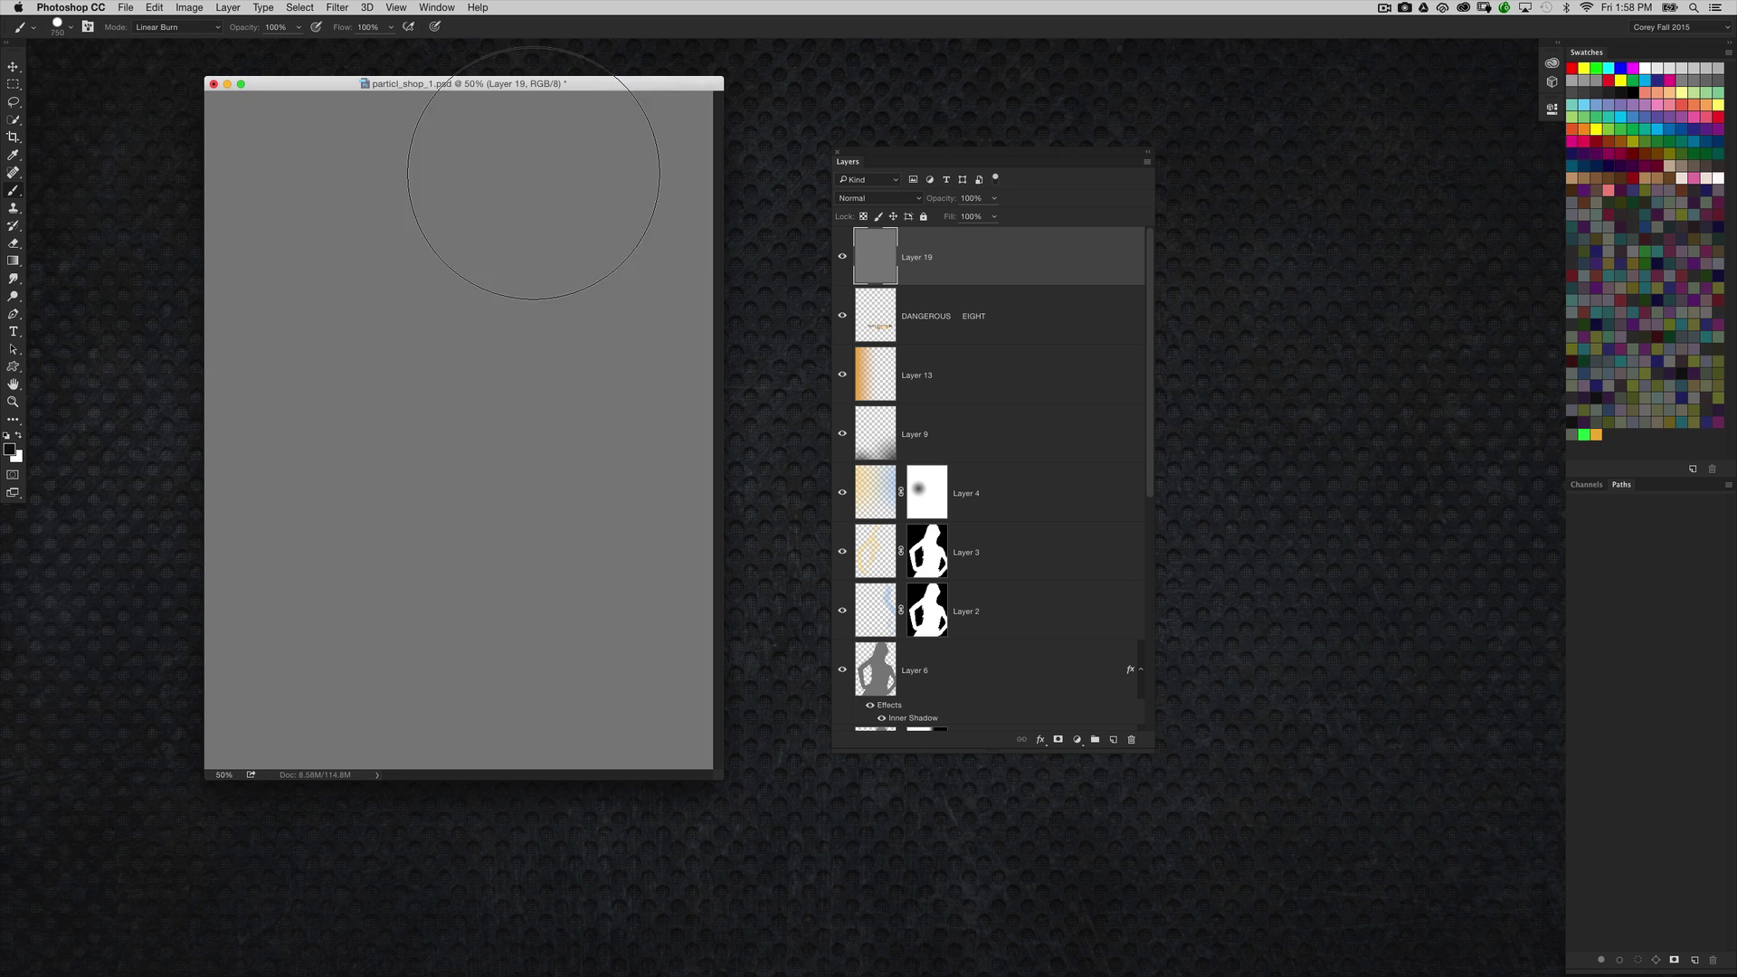
left_click(413, 11)
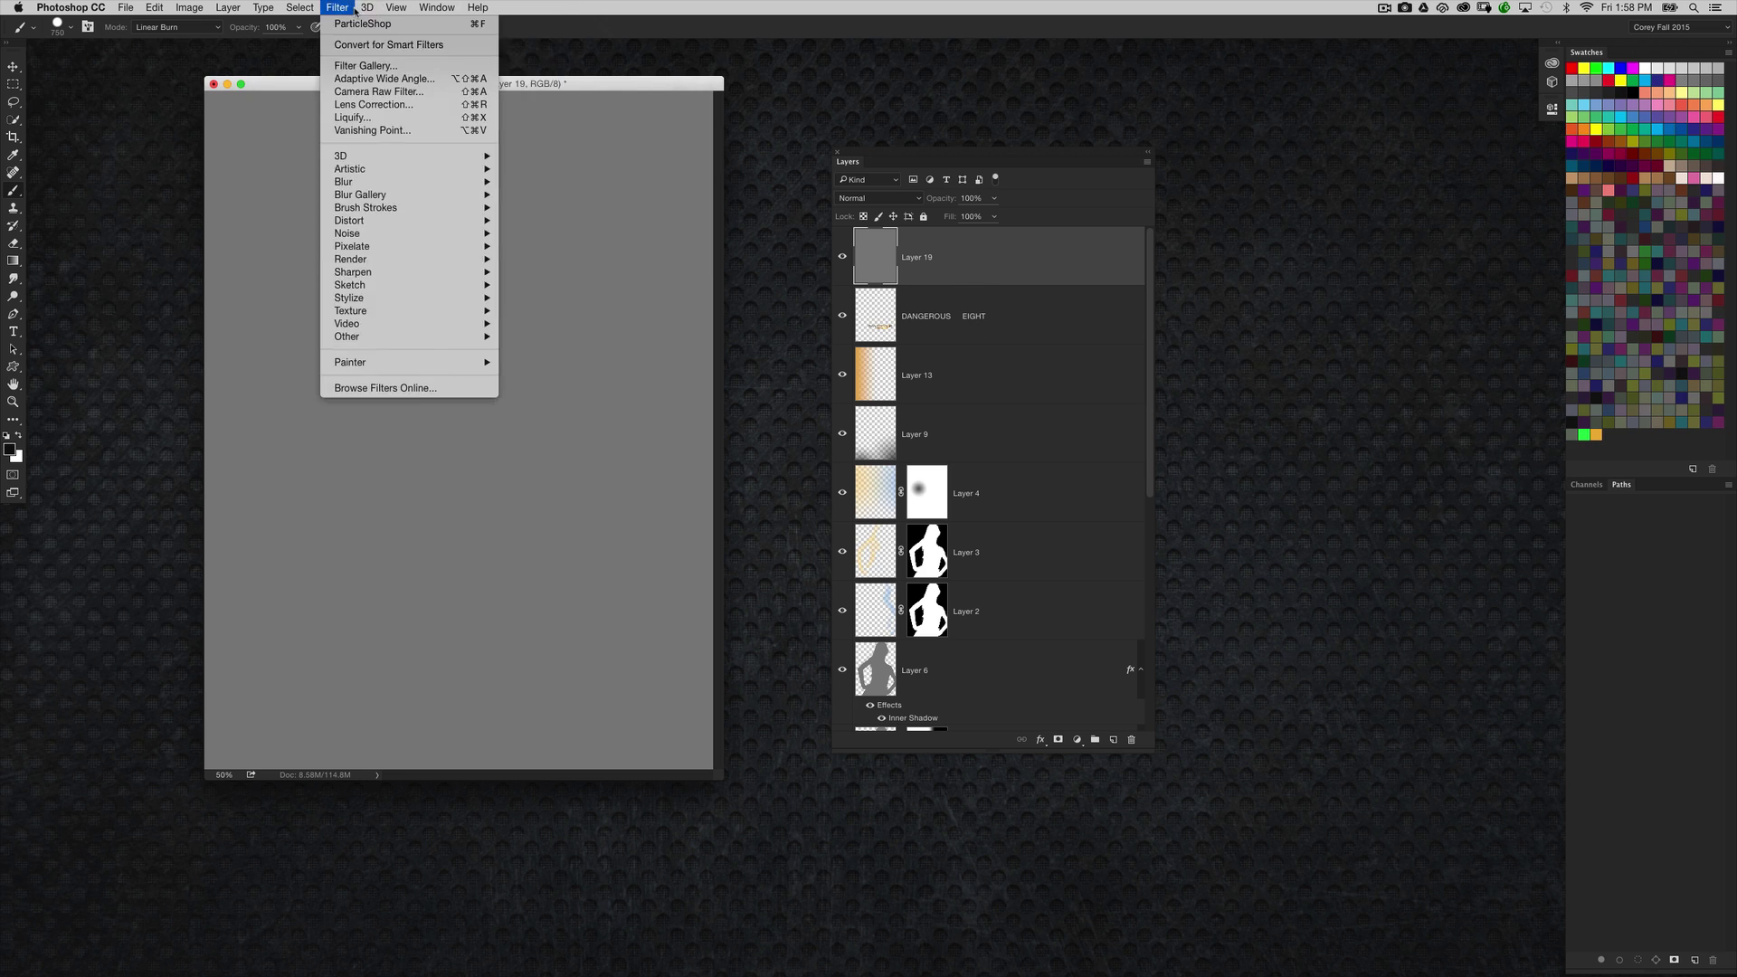
Launch ParticleShop on the gray Layer 19
mouse_move(389, 364)
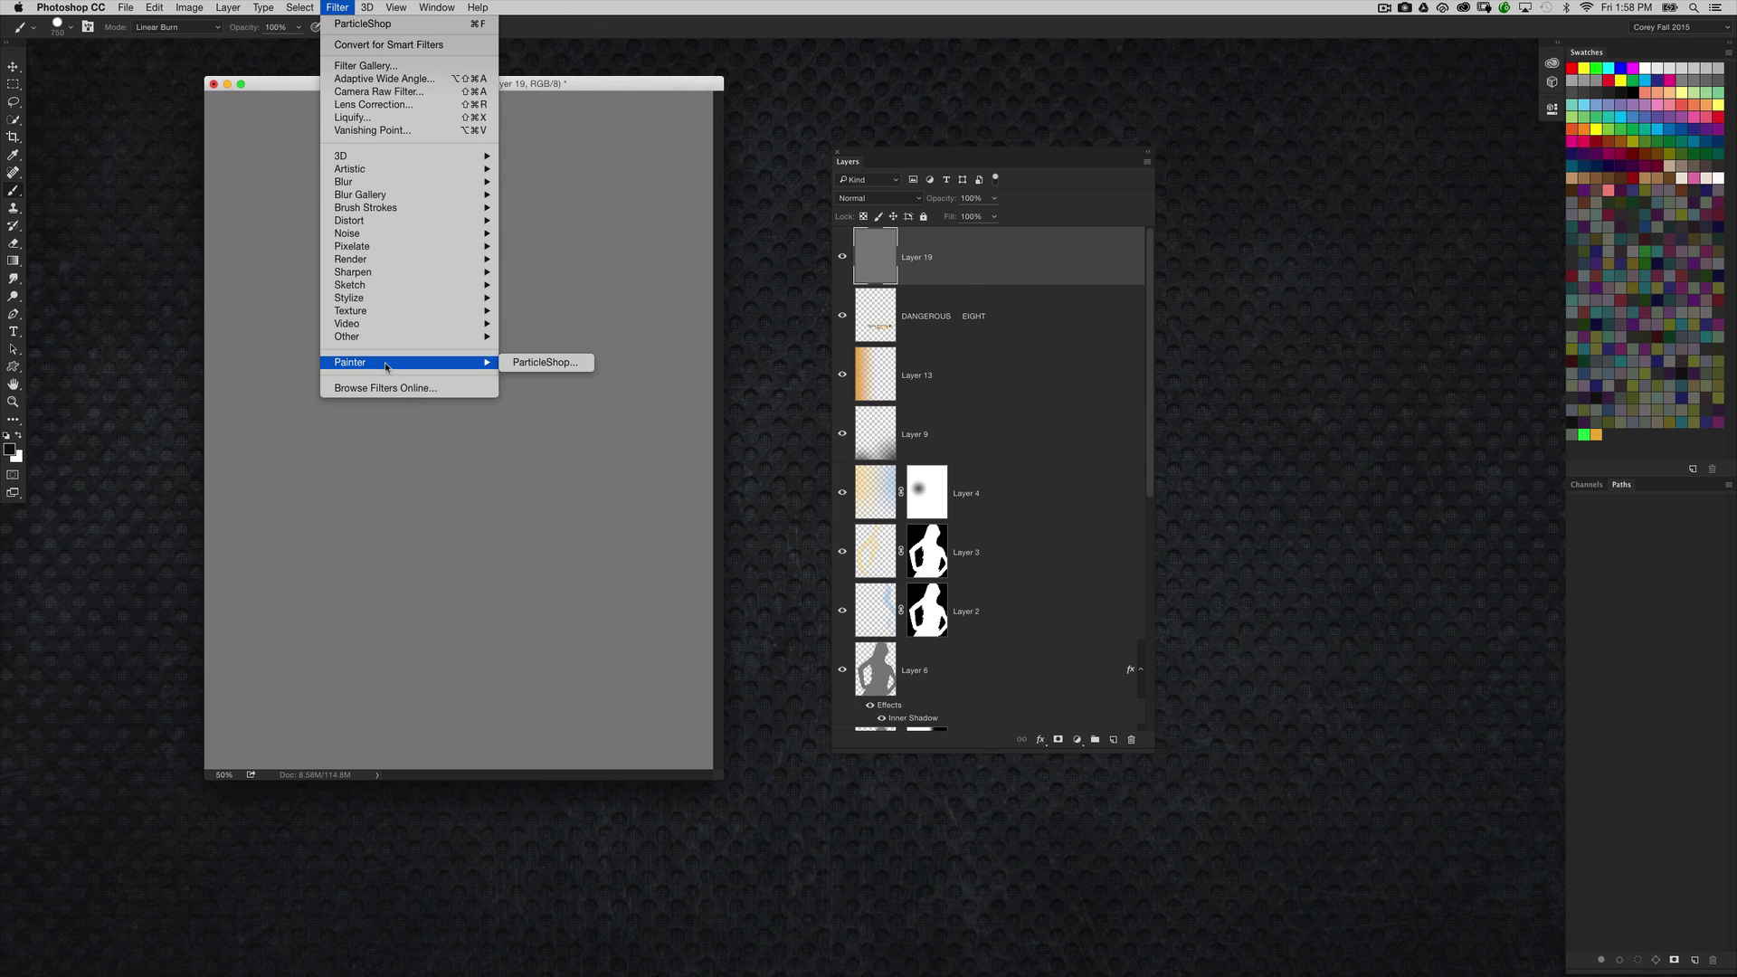
left_click(574, 369)
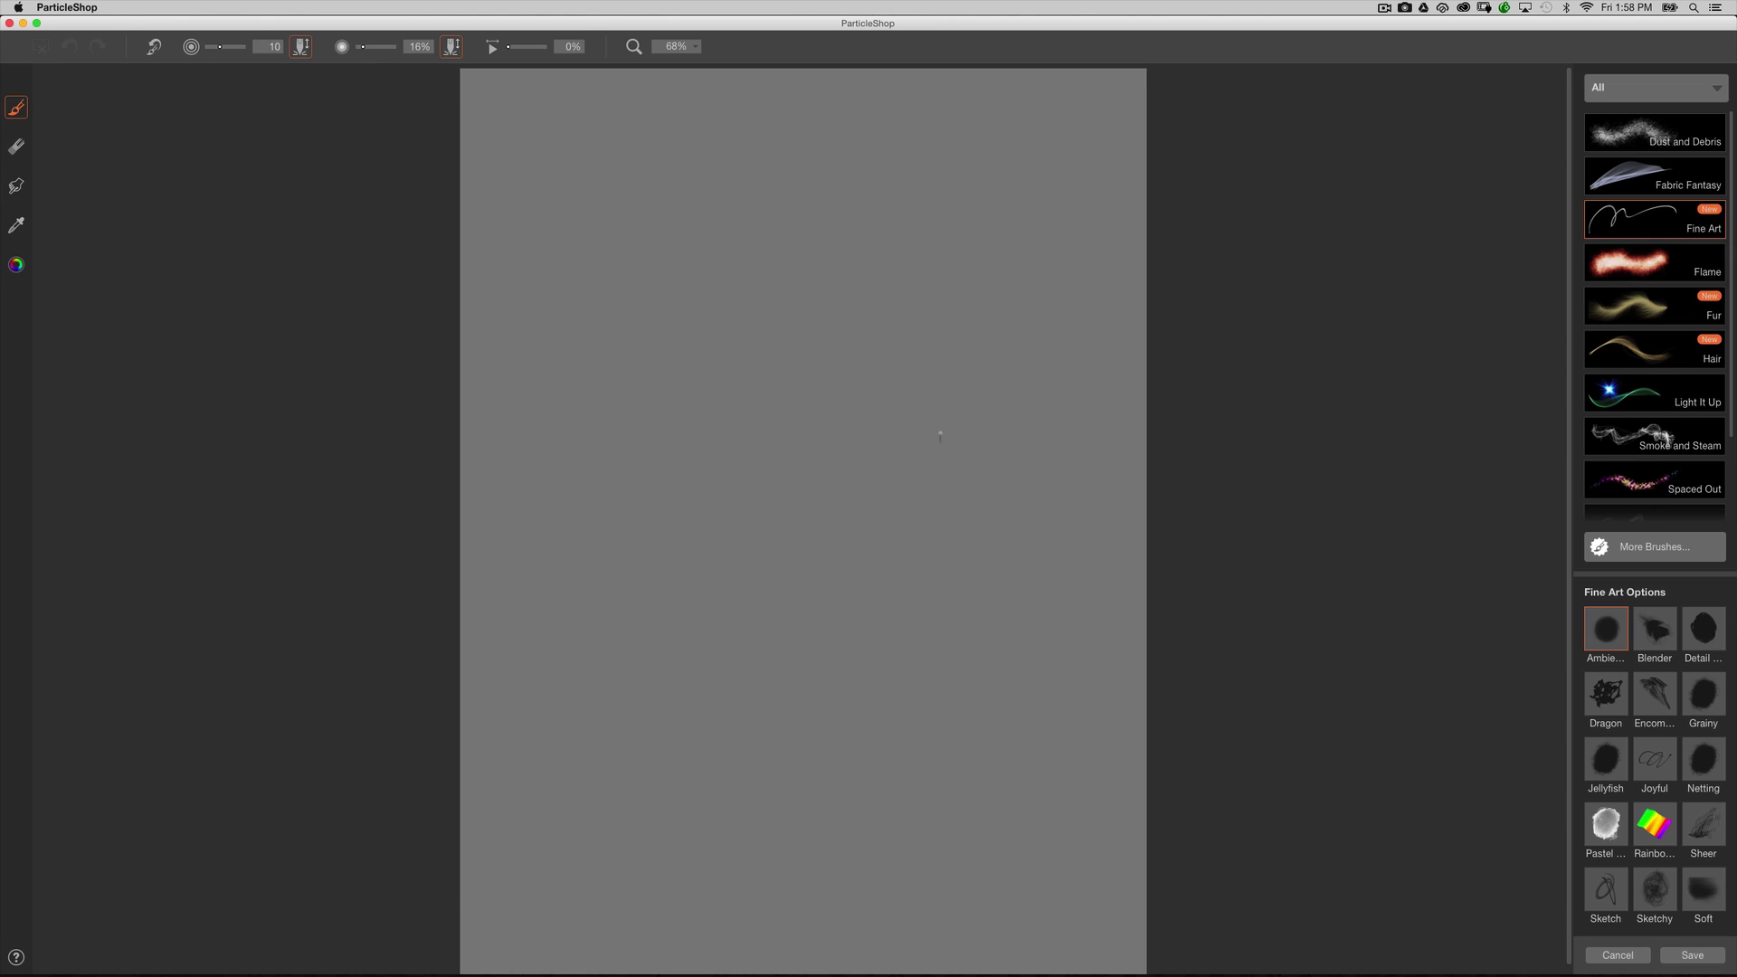
key("super+z")
Paint pink Smoke and Steam strokes and save only the brushstrokes back to Photoshop
left_click(1601, 299)
left_click(1642, 475)
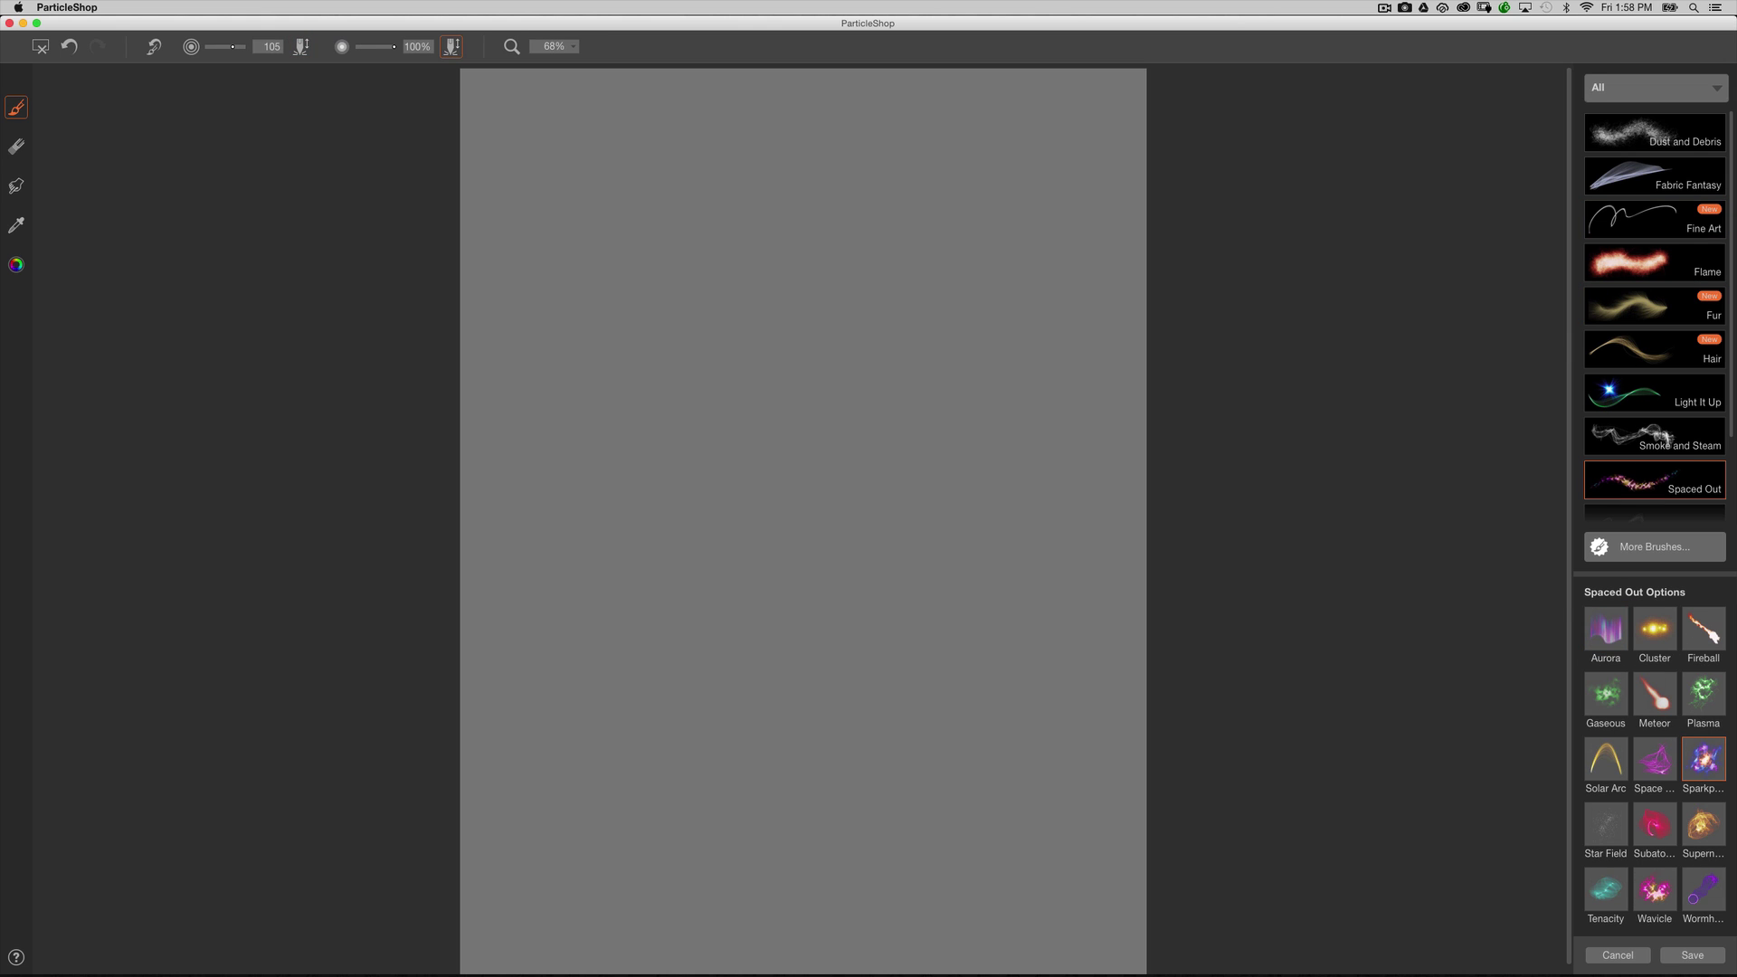
left_click(1619, 432)
left_click(25, 263)
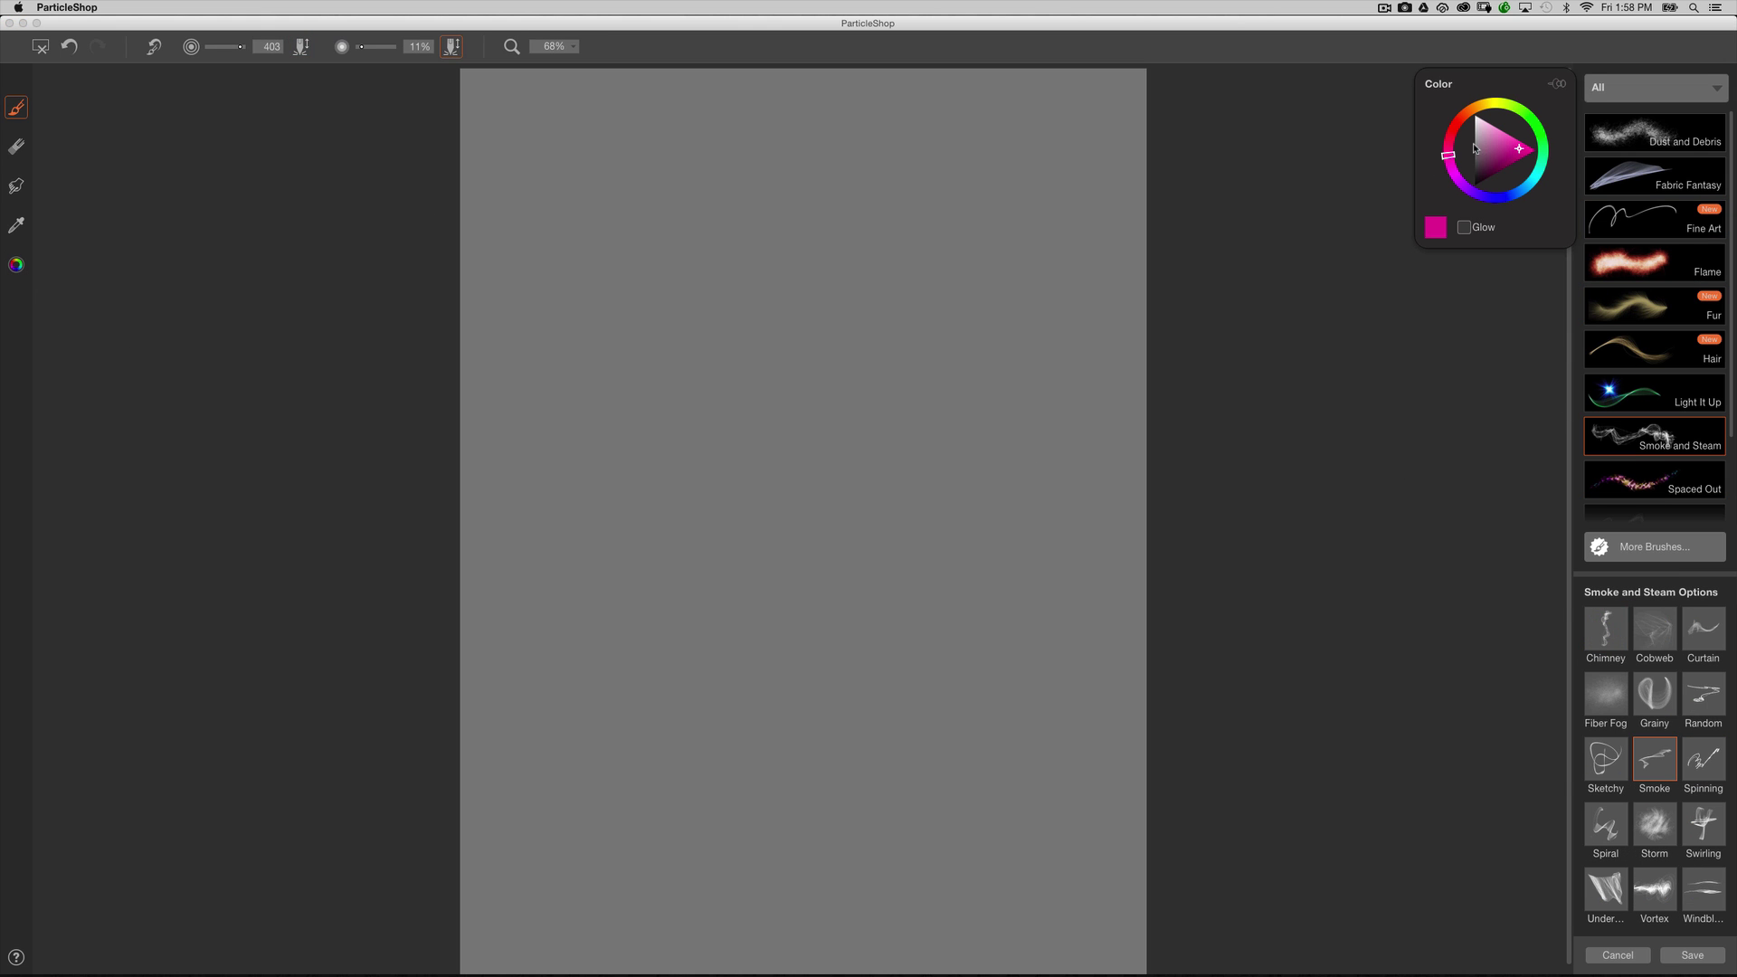
mouse_move(796, 344)
left_mouse_down()
mouse_move(795, 566)
mouse_move(652, 256)
mouse_move(783, 845)
left_mouse_up()
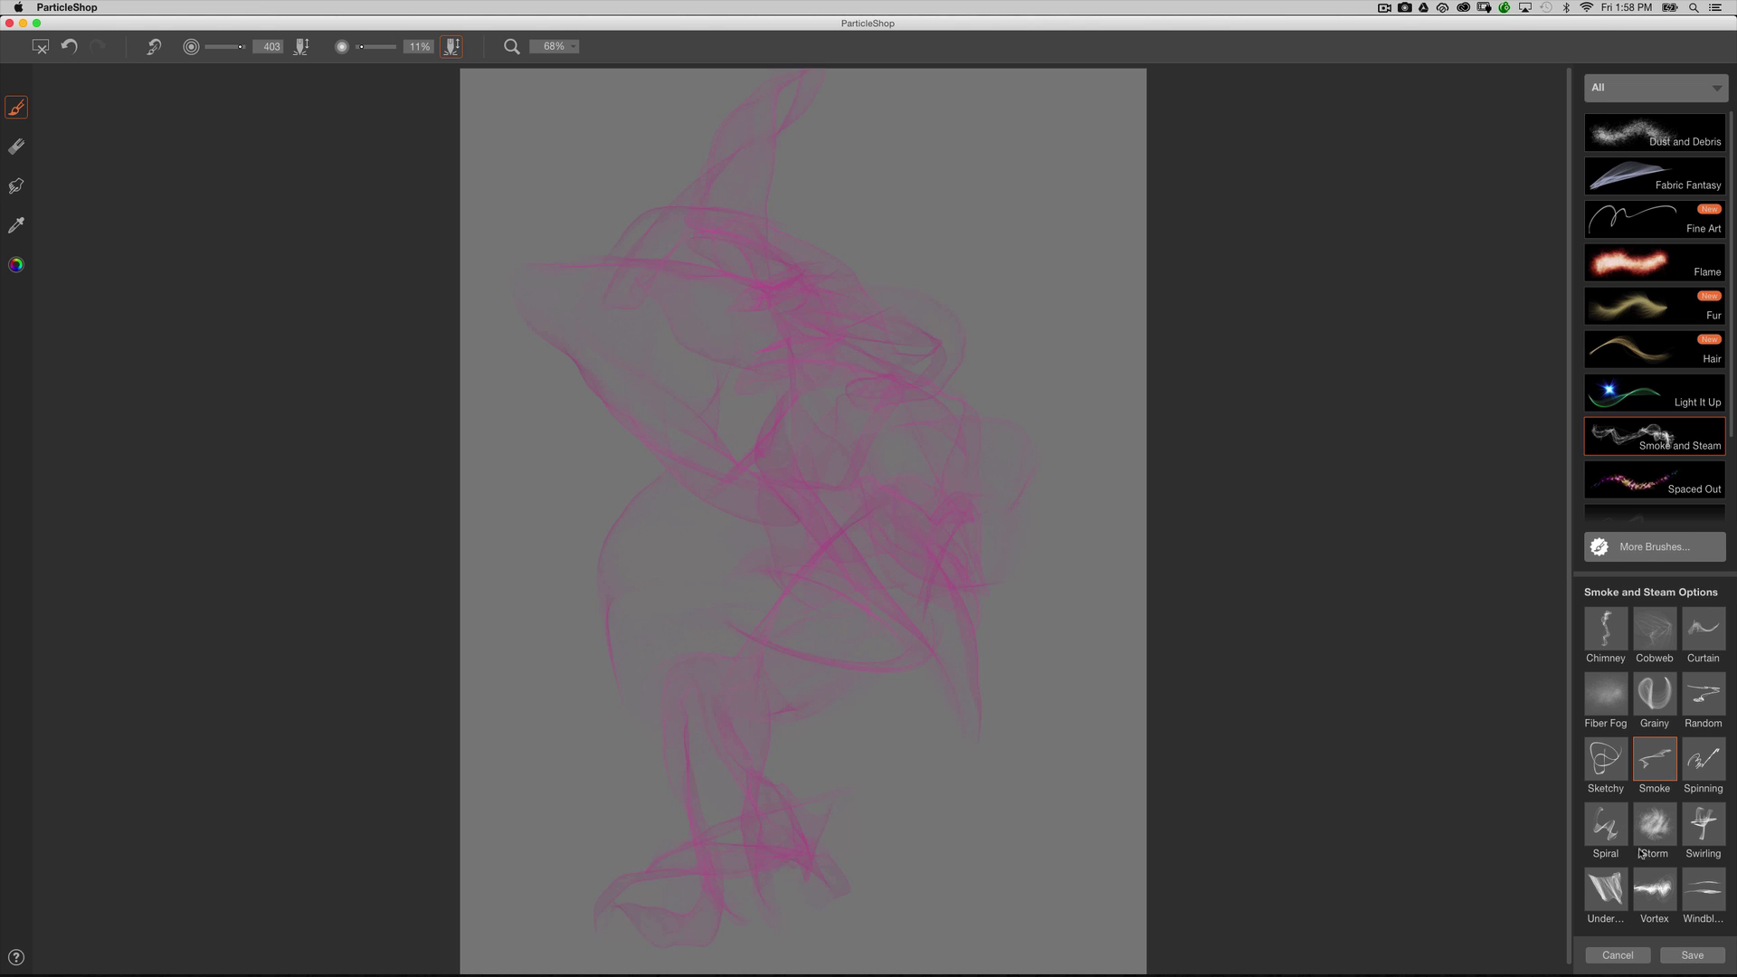
left_click(1703, 957)
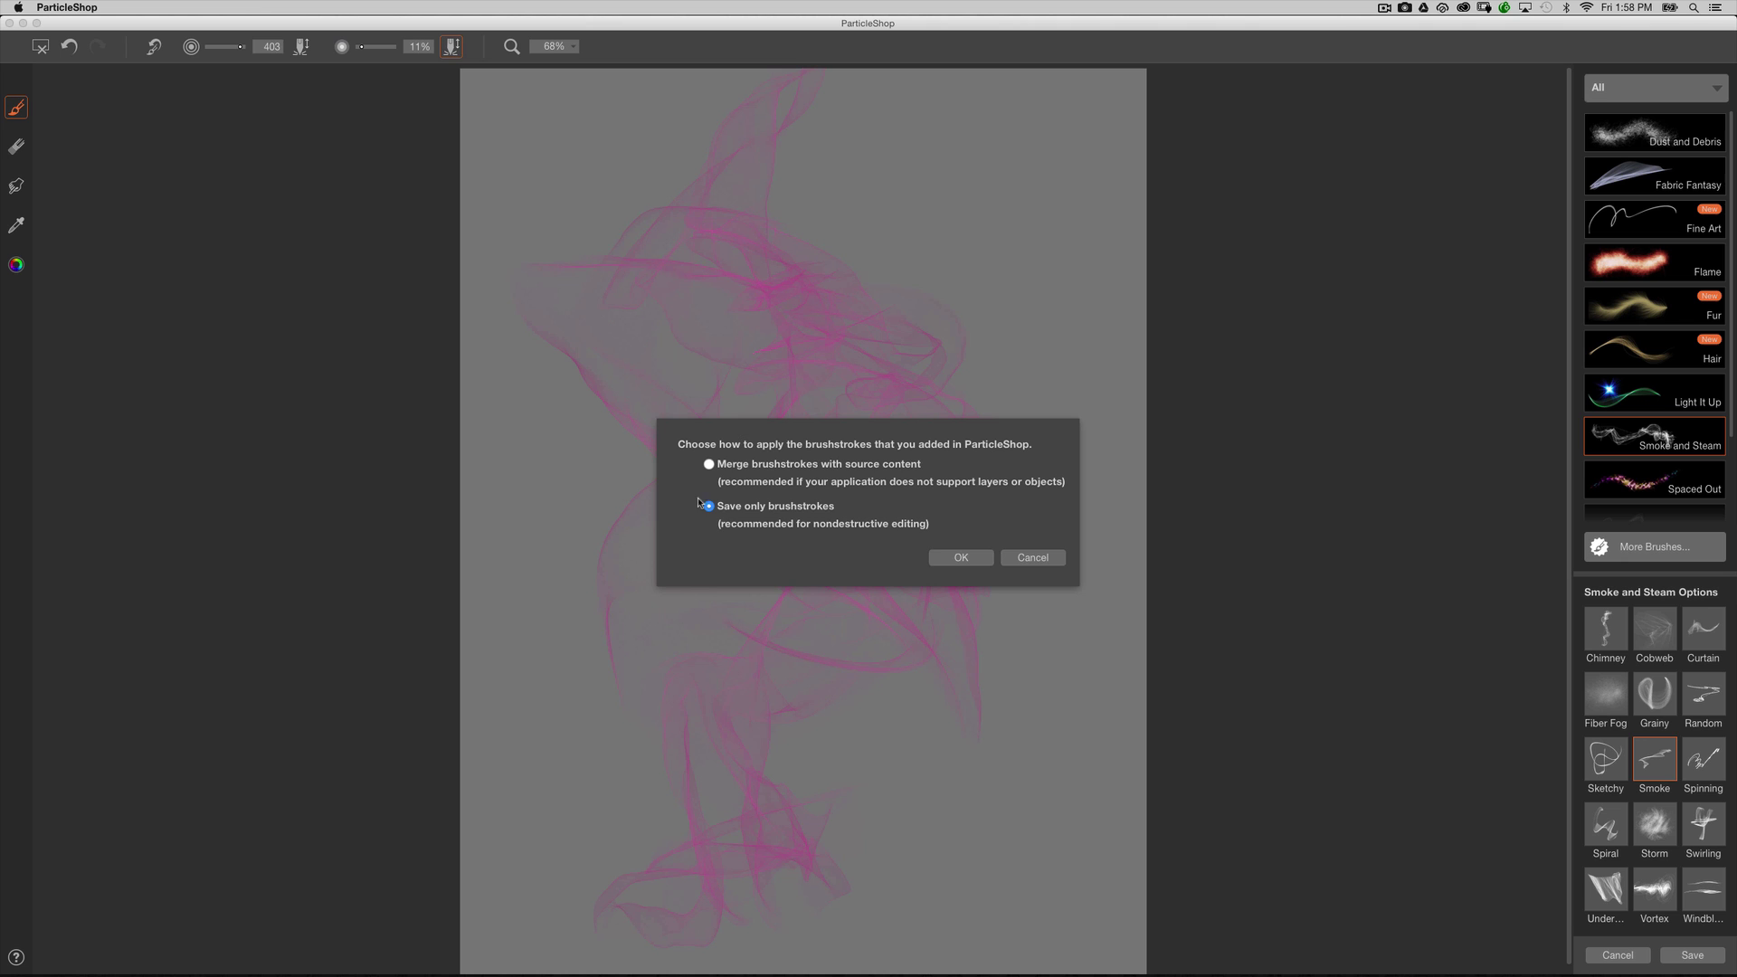
left_click(960, 557)
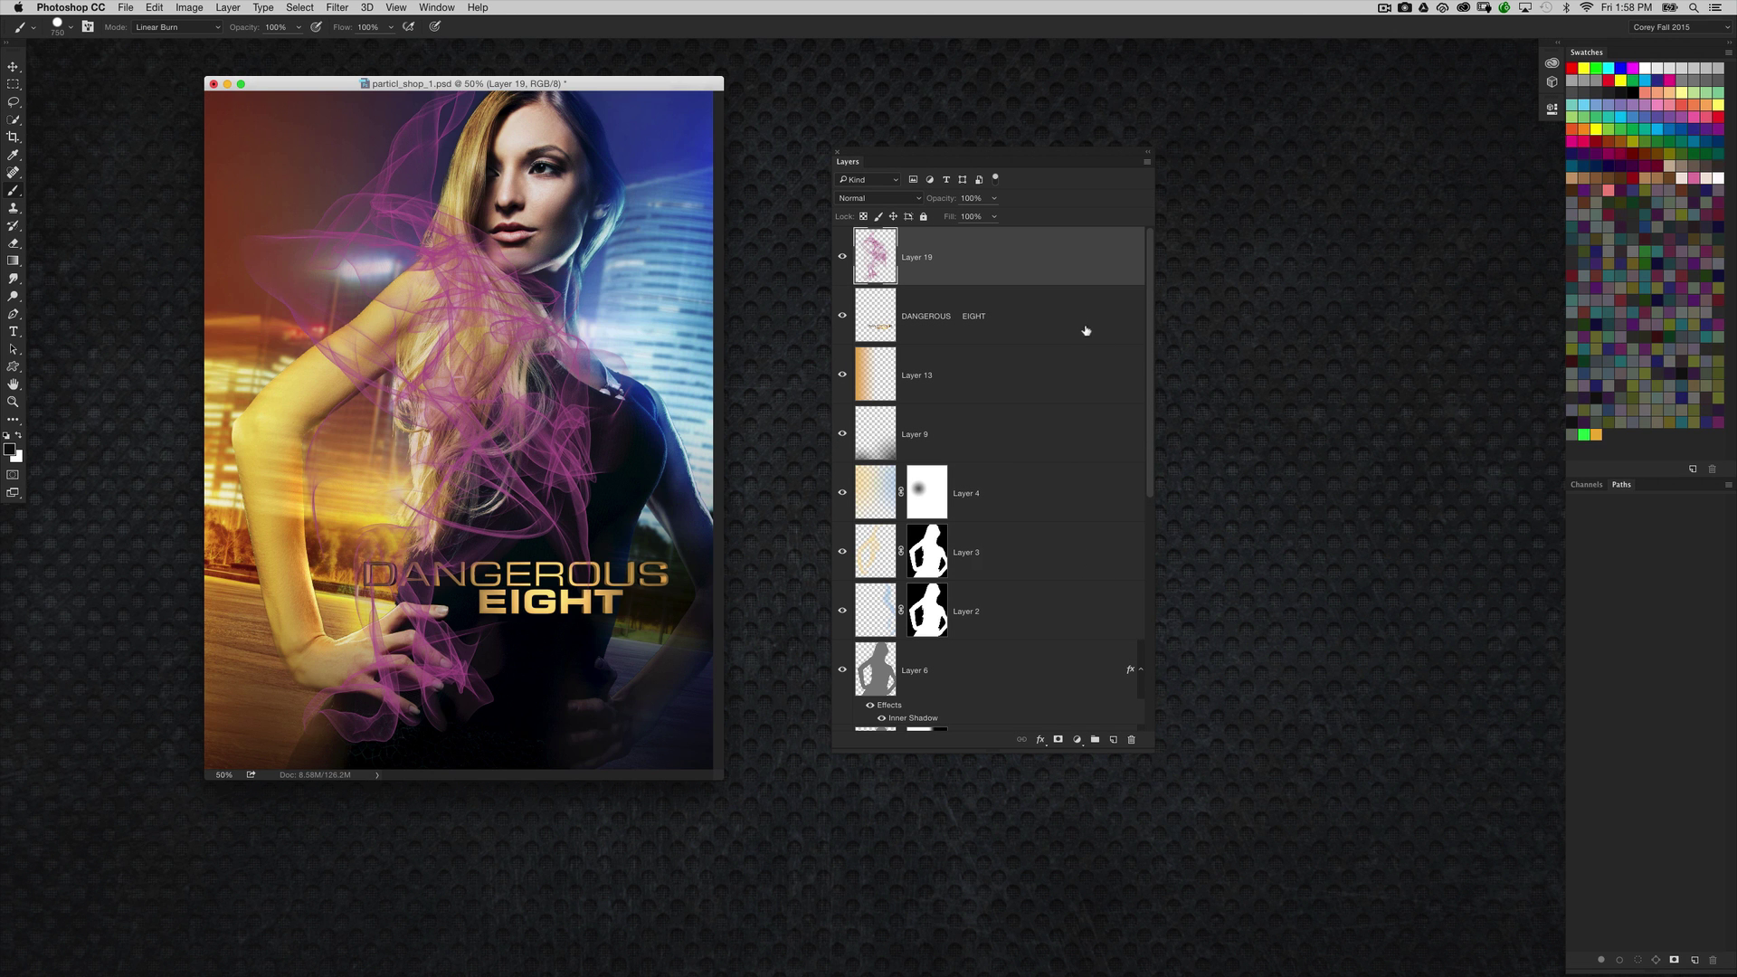
Move the document window and Layers panel apart, then delete the pink smoke Layer 19
left_click_drag(669, 83, 782, 137)
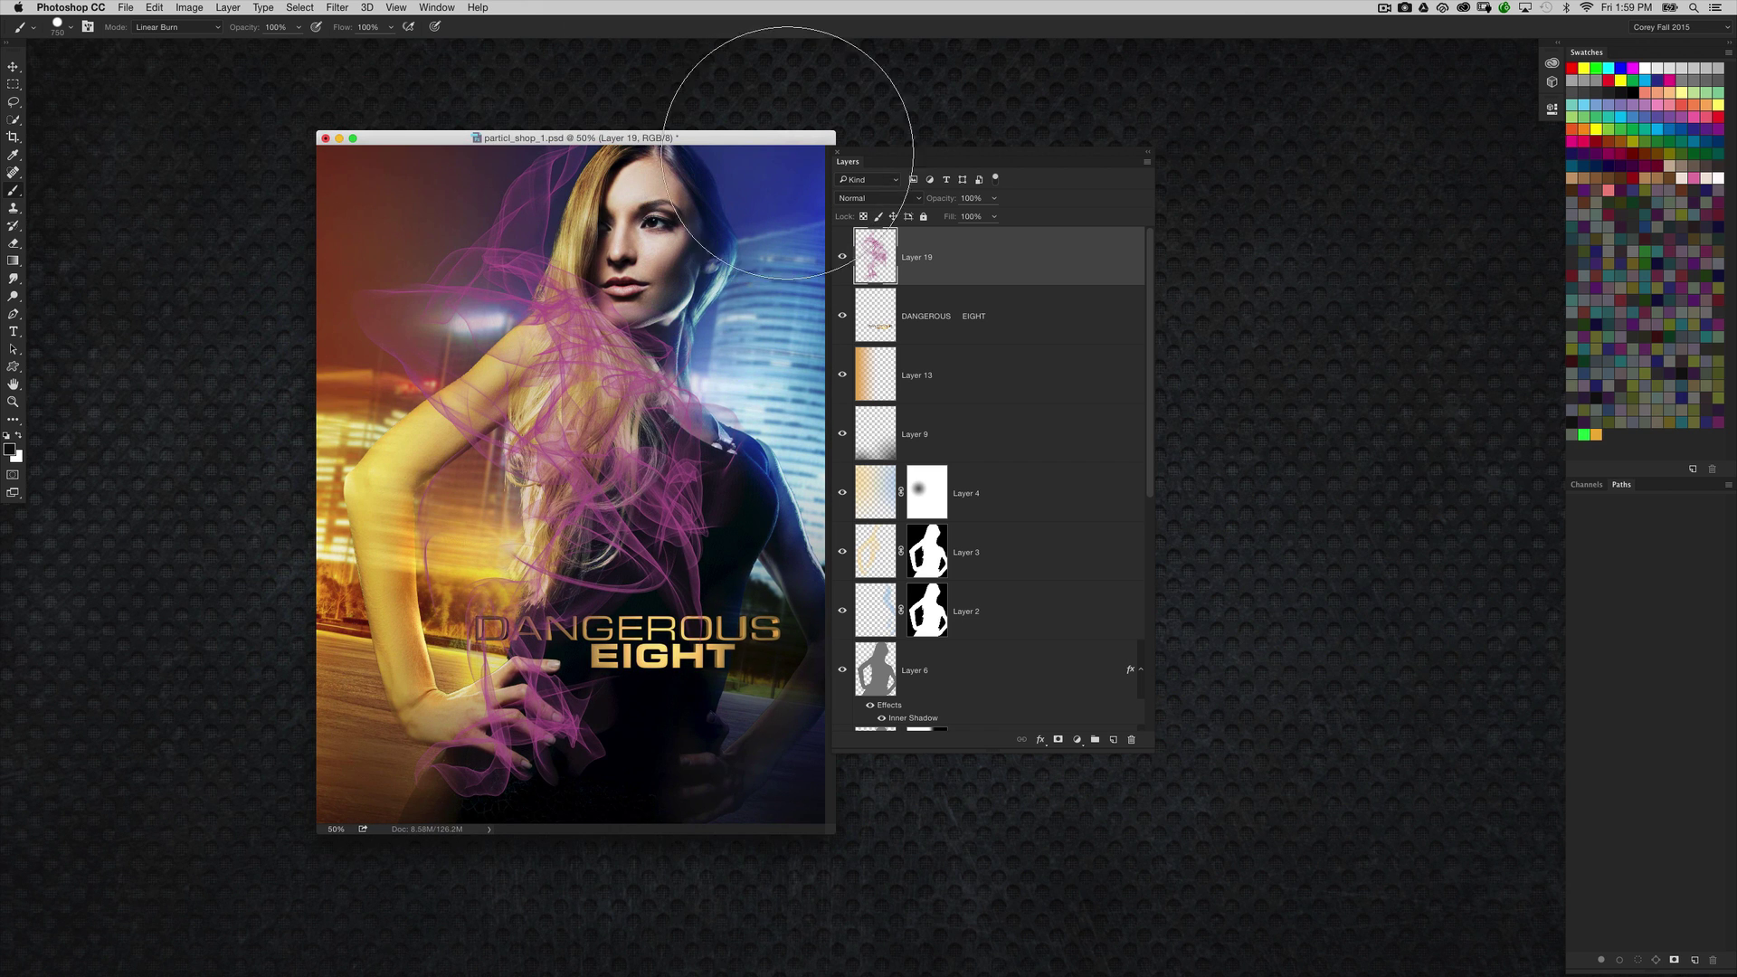
left_click_drag(945, 156, 1066, 187)
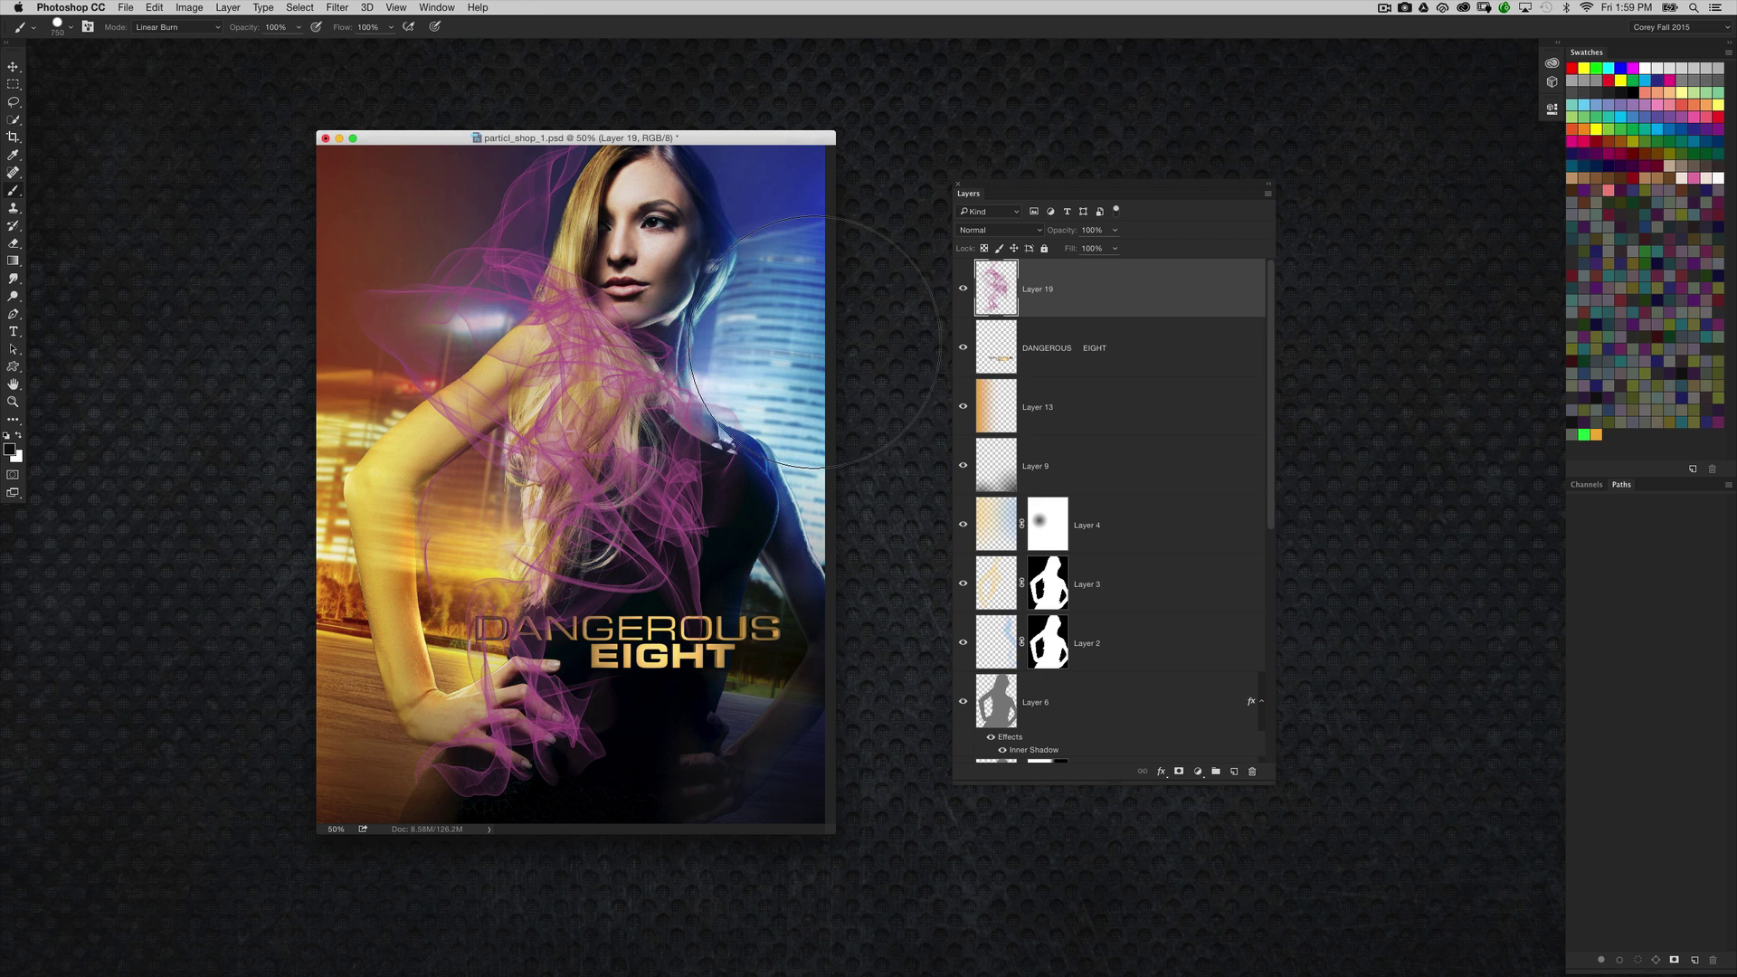
key("Delete")
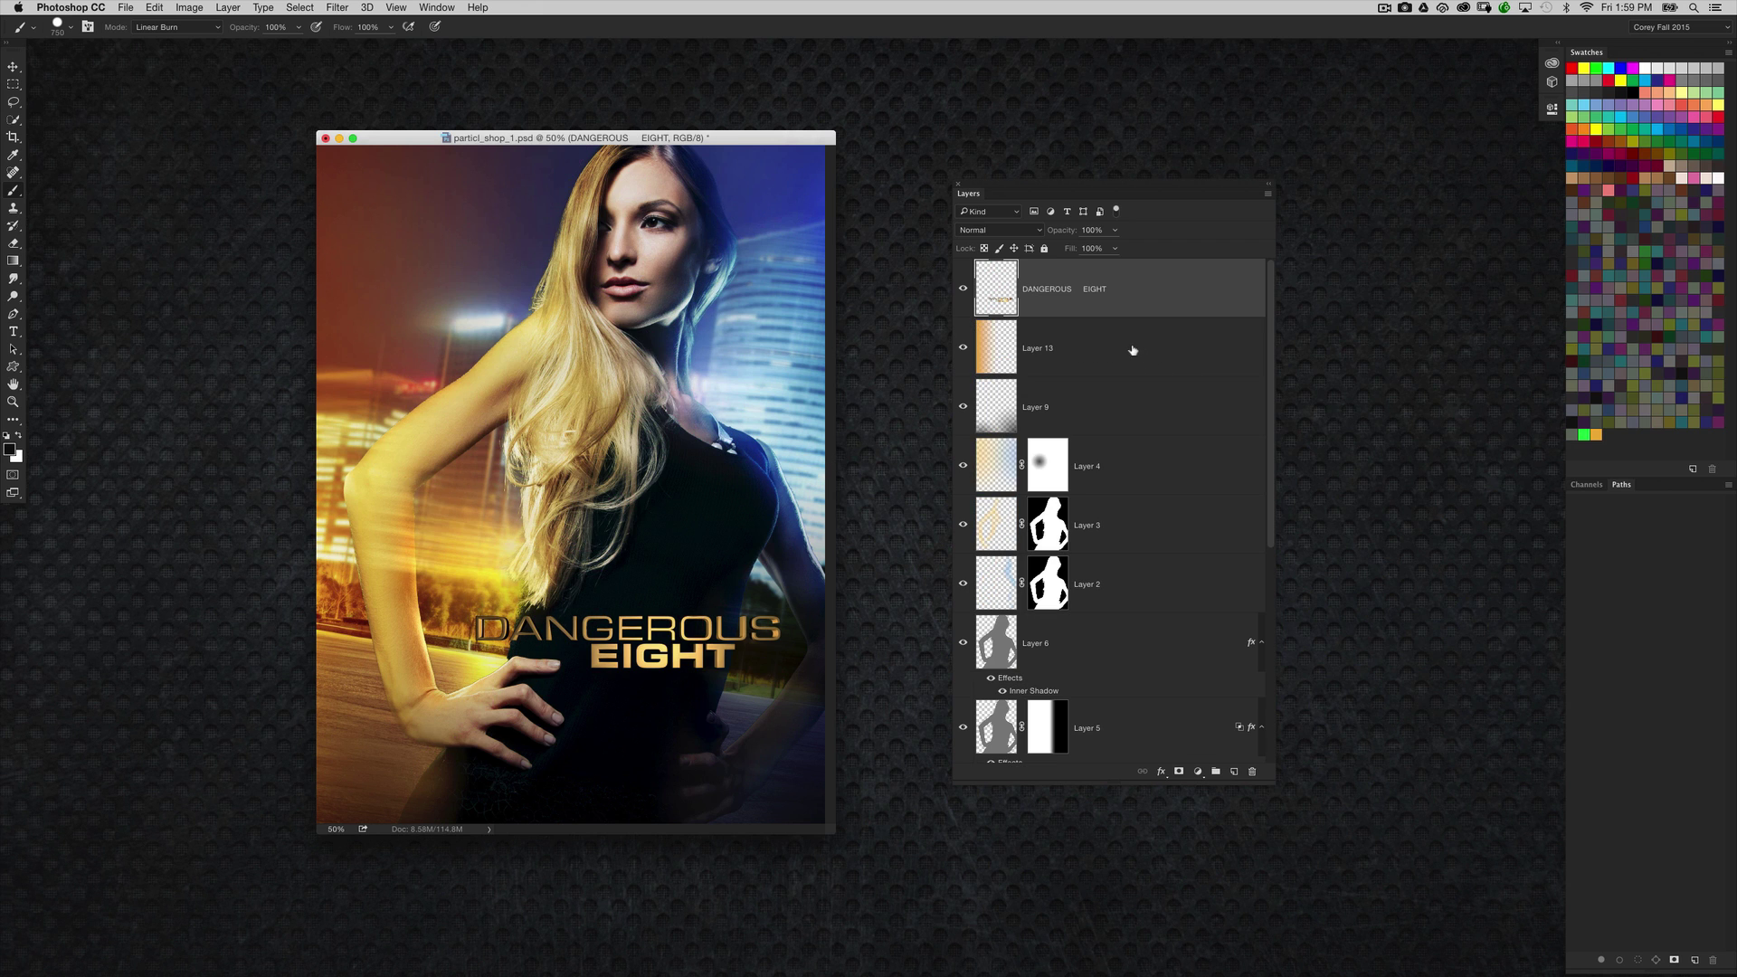
left_click(437, 8)
left_click(962, 325)
Open the ParticleShop extension panel and arrange it beside the Layers panel and document
left_click(425, 8)
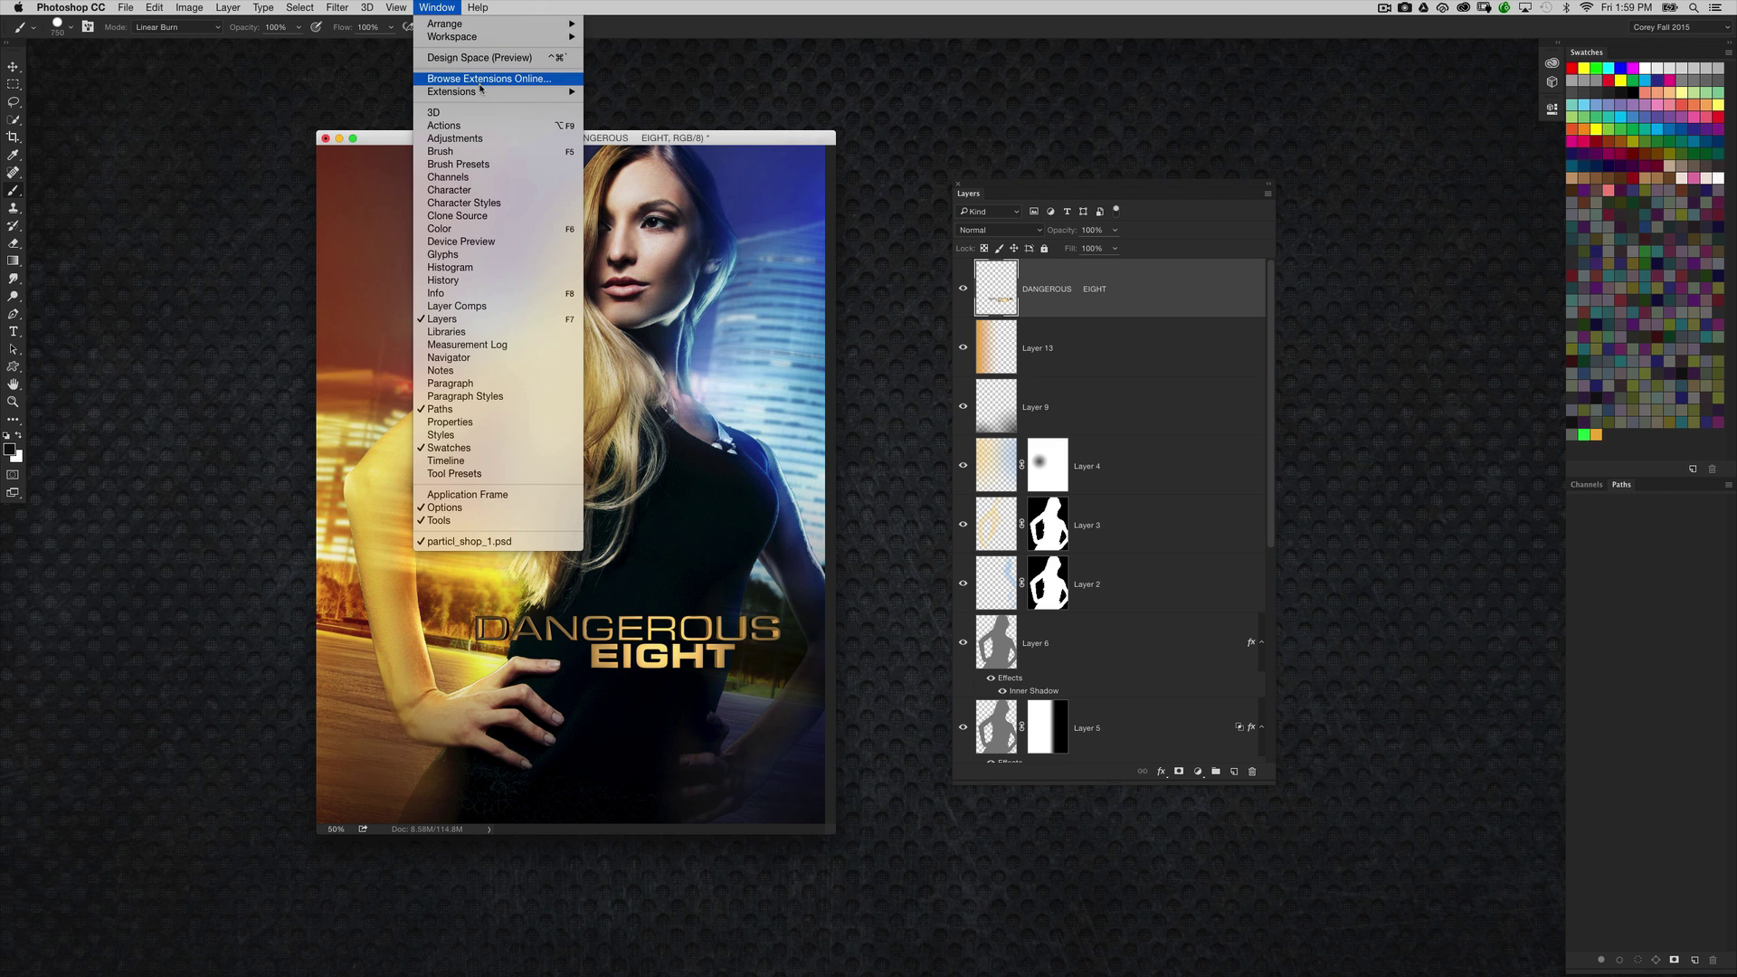
mouse_move(483, 92)
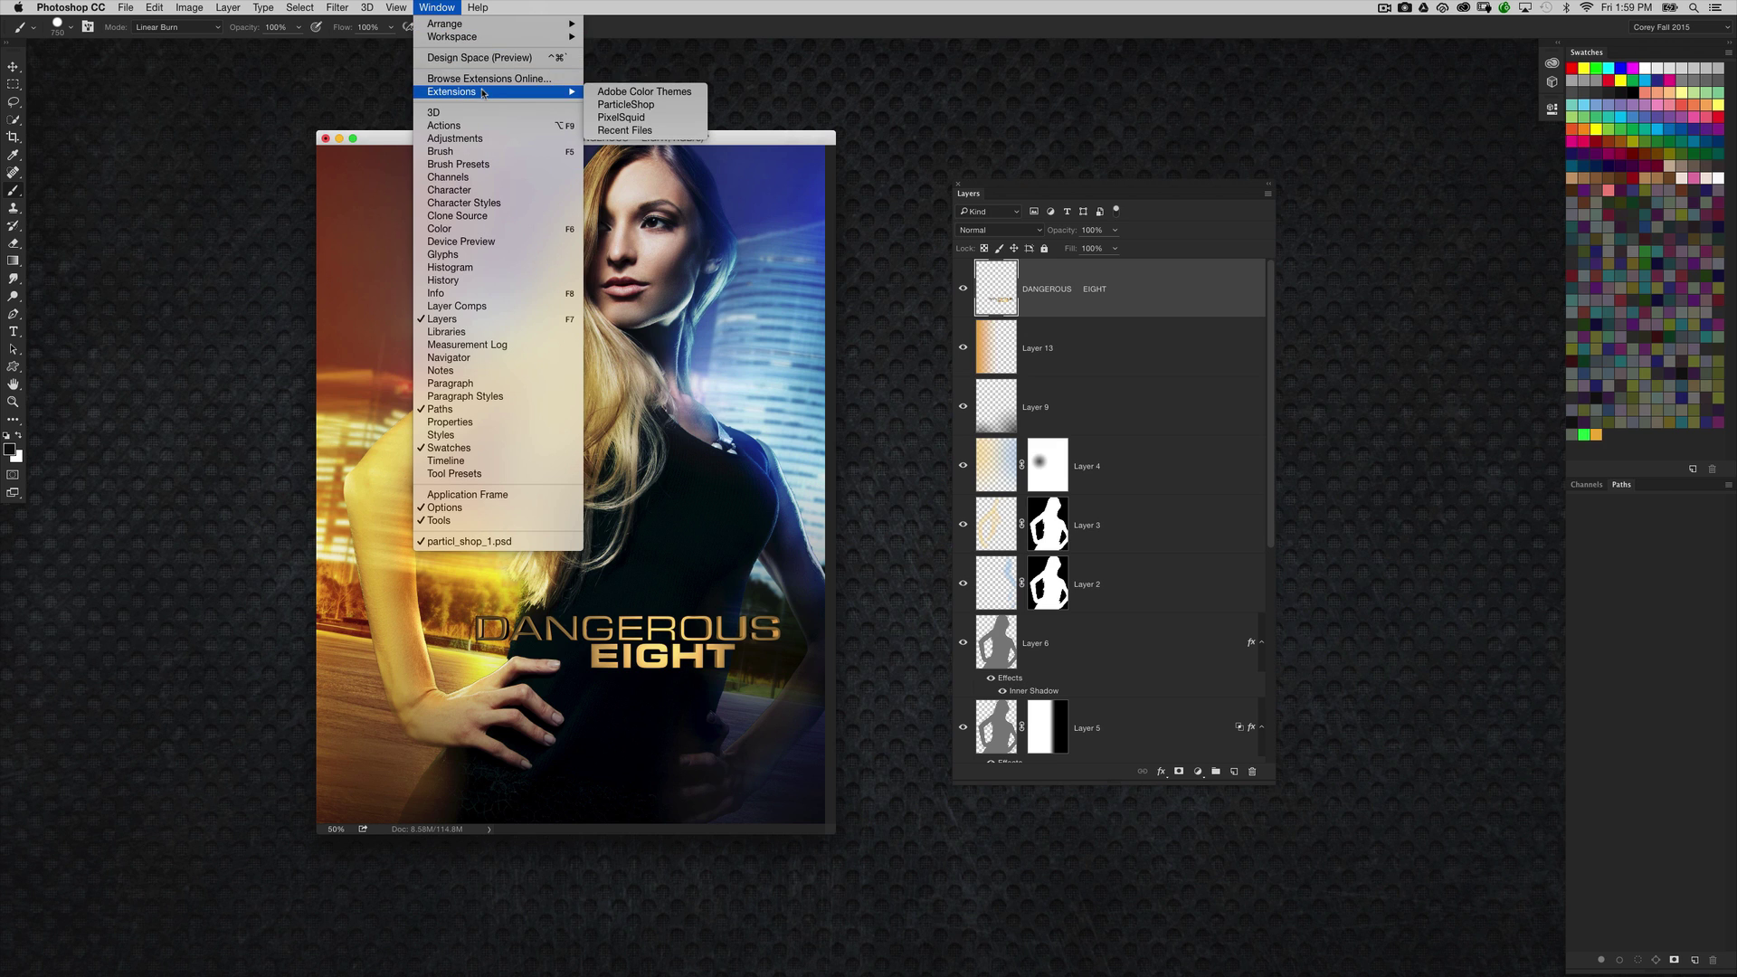
left_click(666, 105)
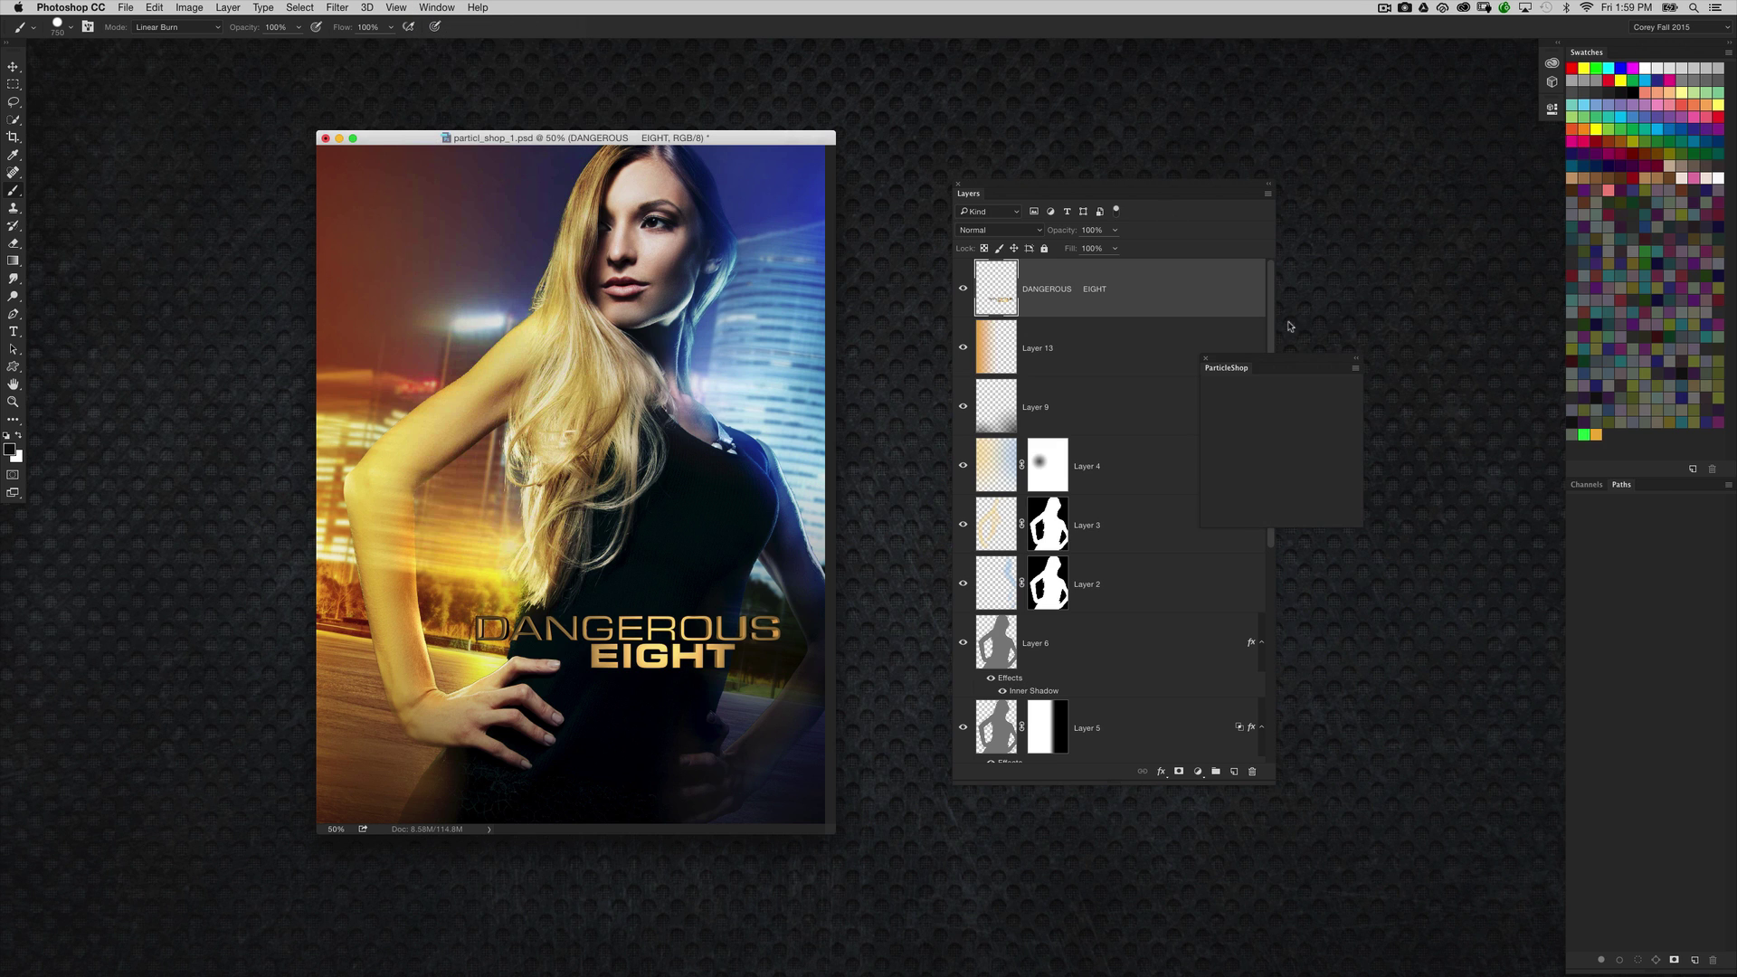
left_click_drag(1255, 366, 872, 153)
left_click_drag(1061, 186, 1254, 309)
left_click_drag(939, 146, 1043, 199)
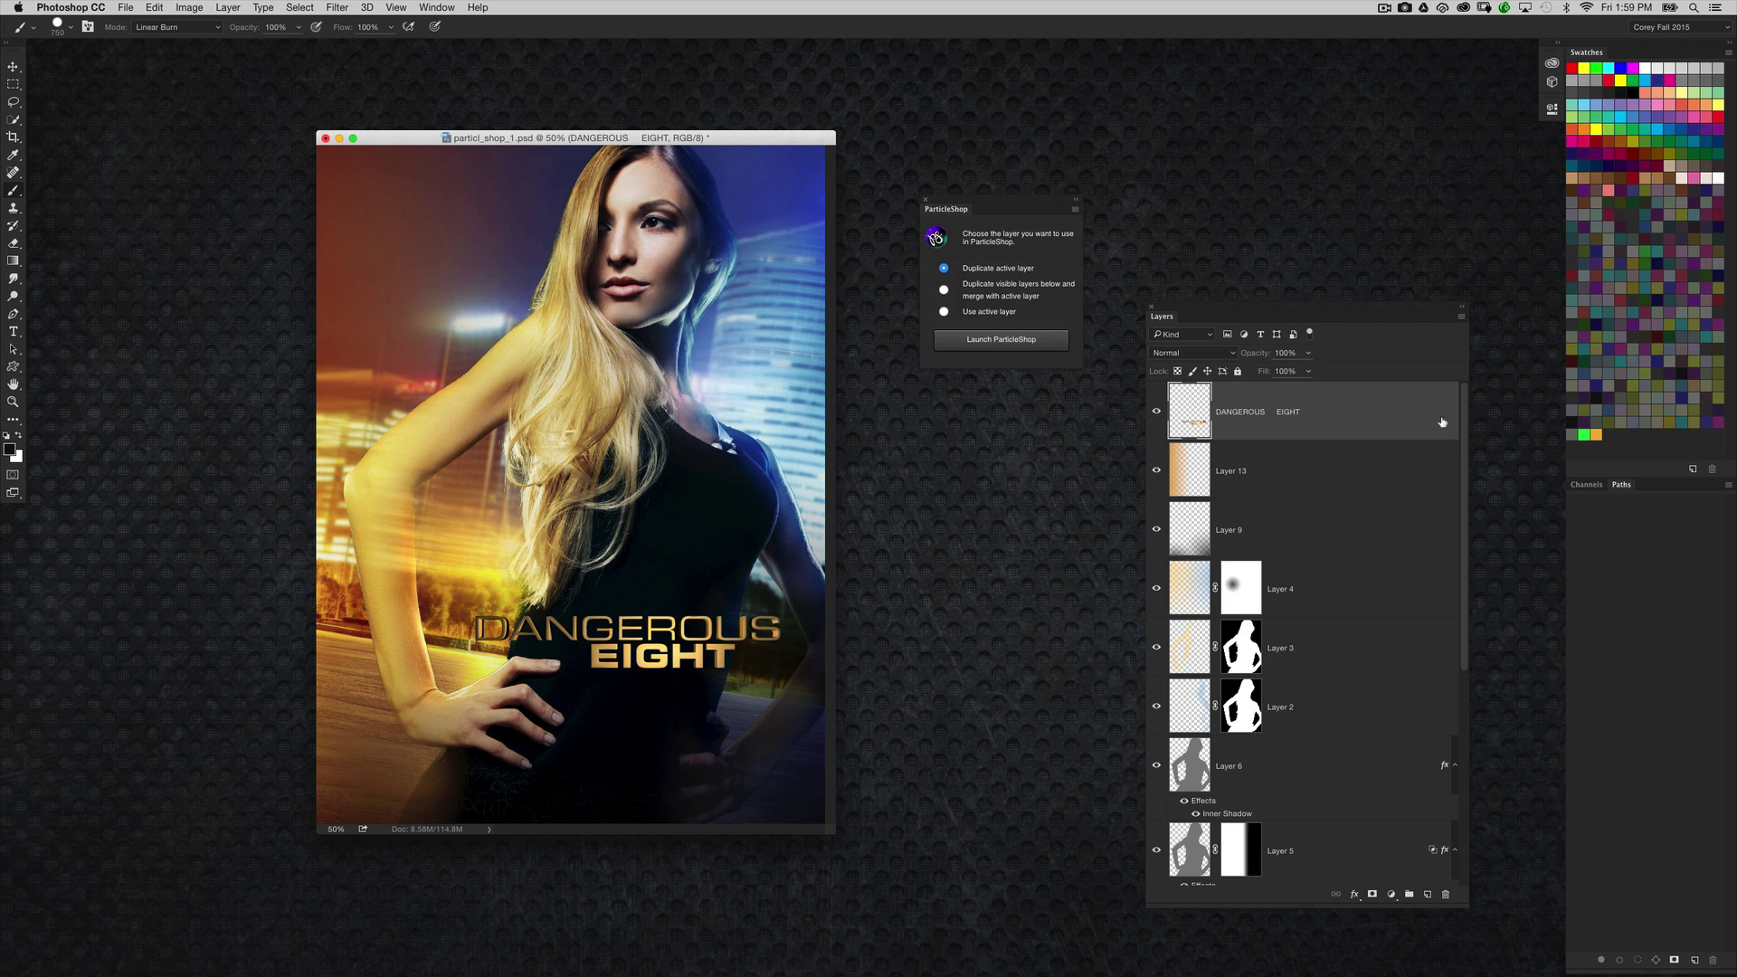
left_click_drag(1356, 314, 1343, 215)
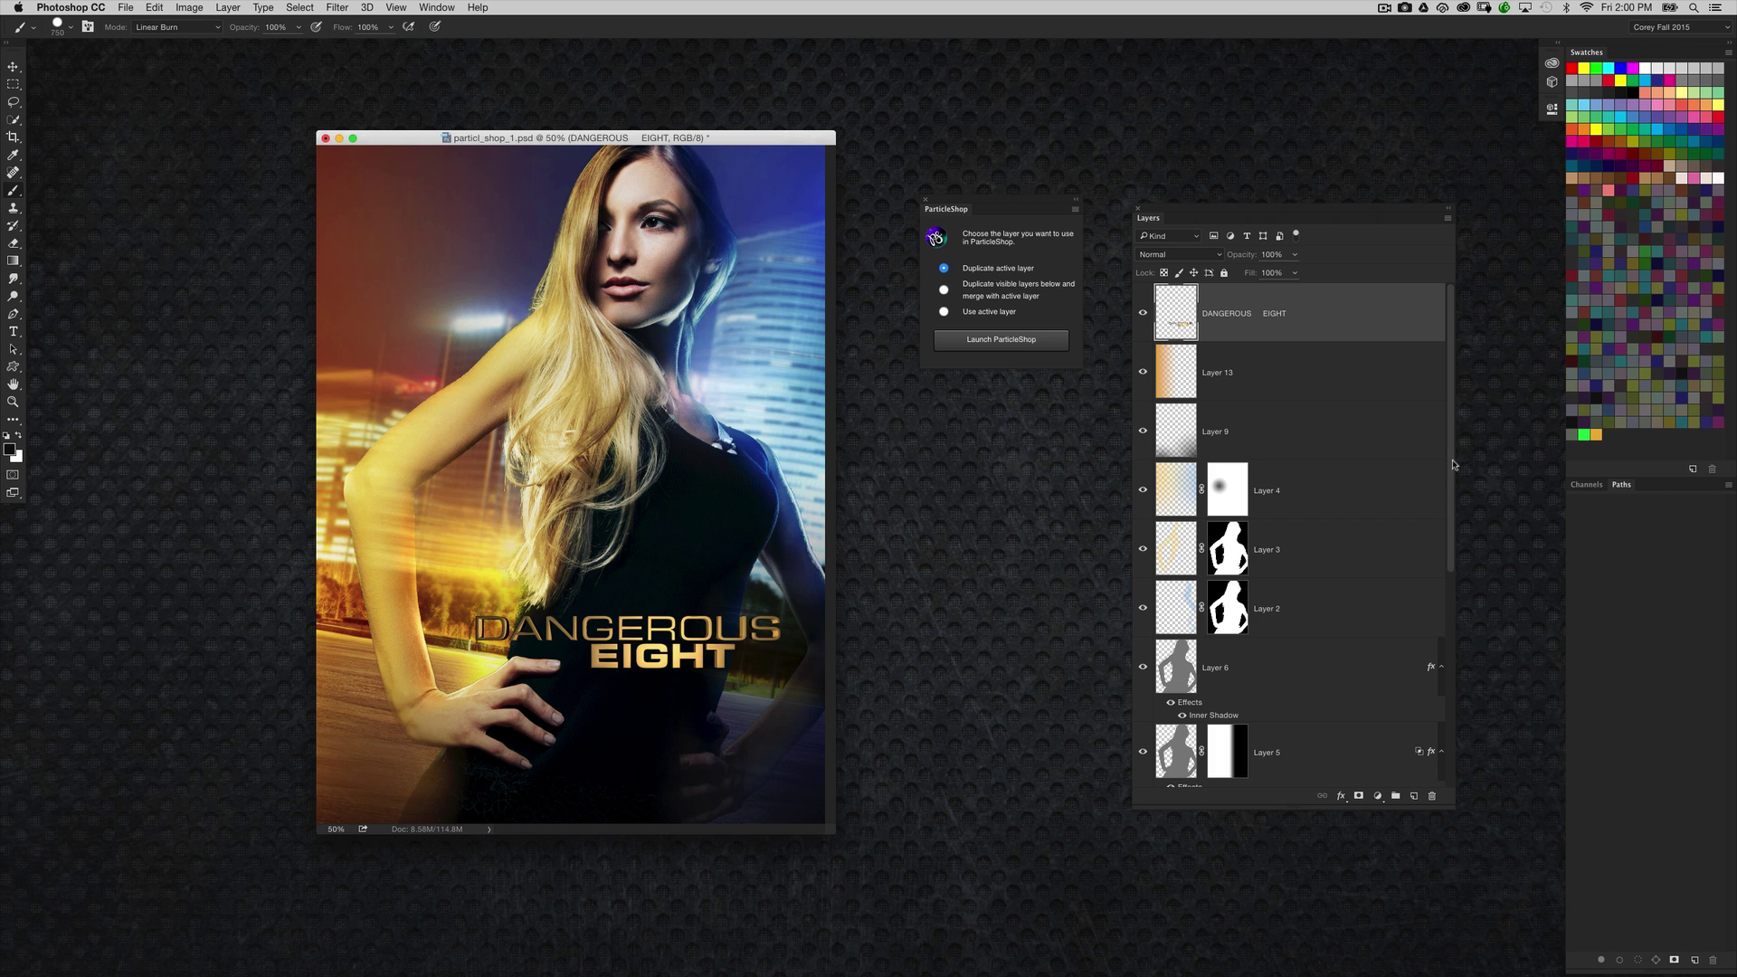
scroll(1454, 513, "down", 1)
scroll(1455, 513, "down", 3)
scroll(1356, 434, "up", 5)
Add a new top layer, merge the visible layers below into it, and launch ParticleShop
left_click(1414, 797)
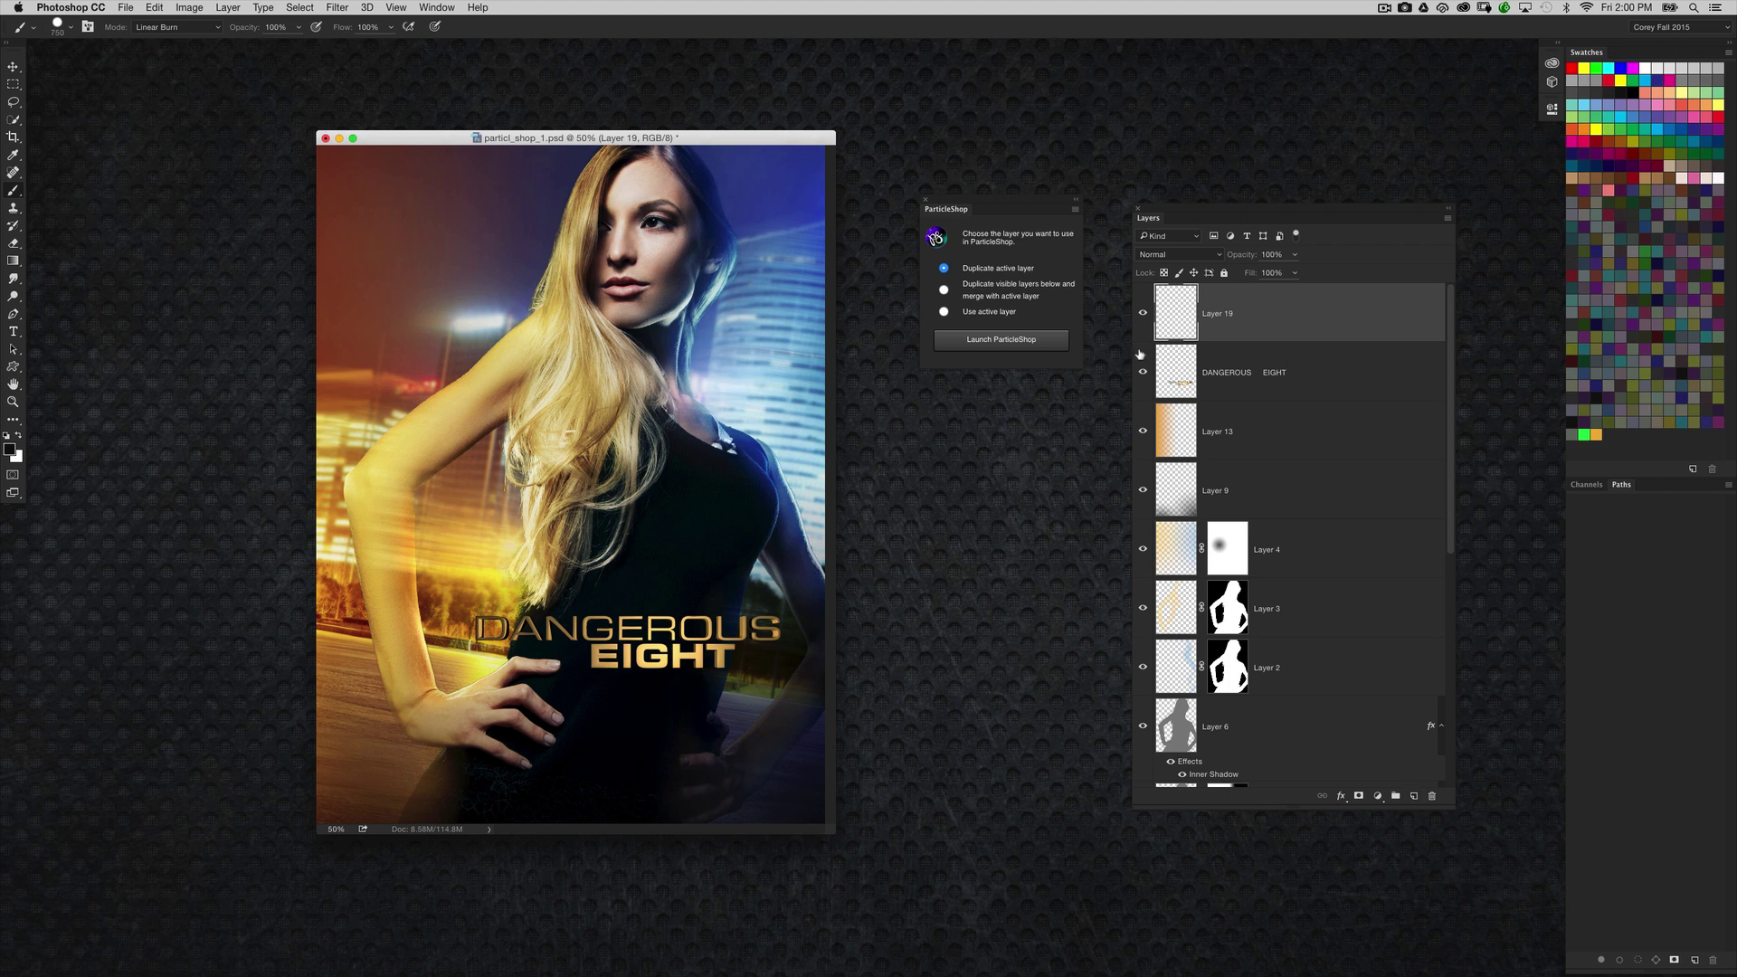
left_click(944, 290)
left_click(1004, 339)
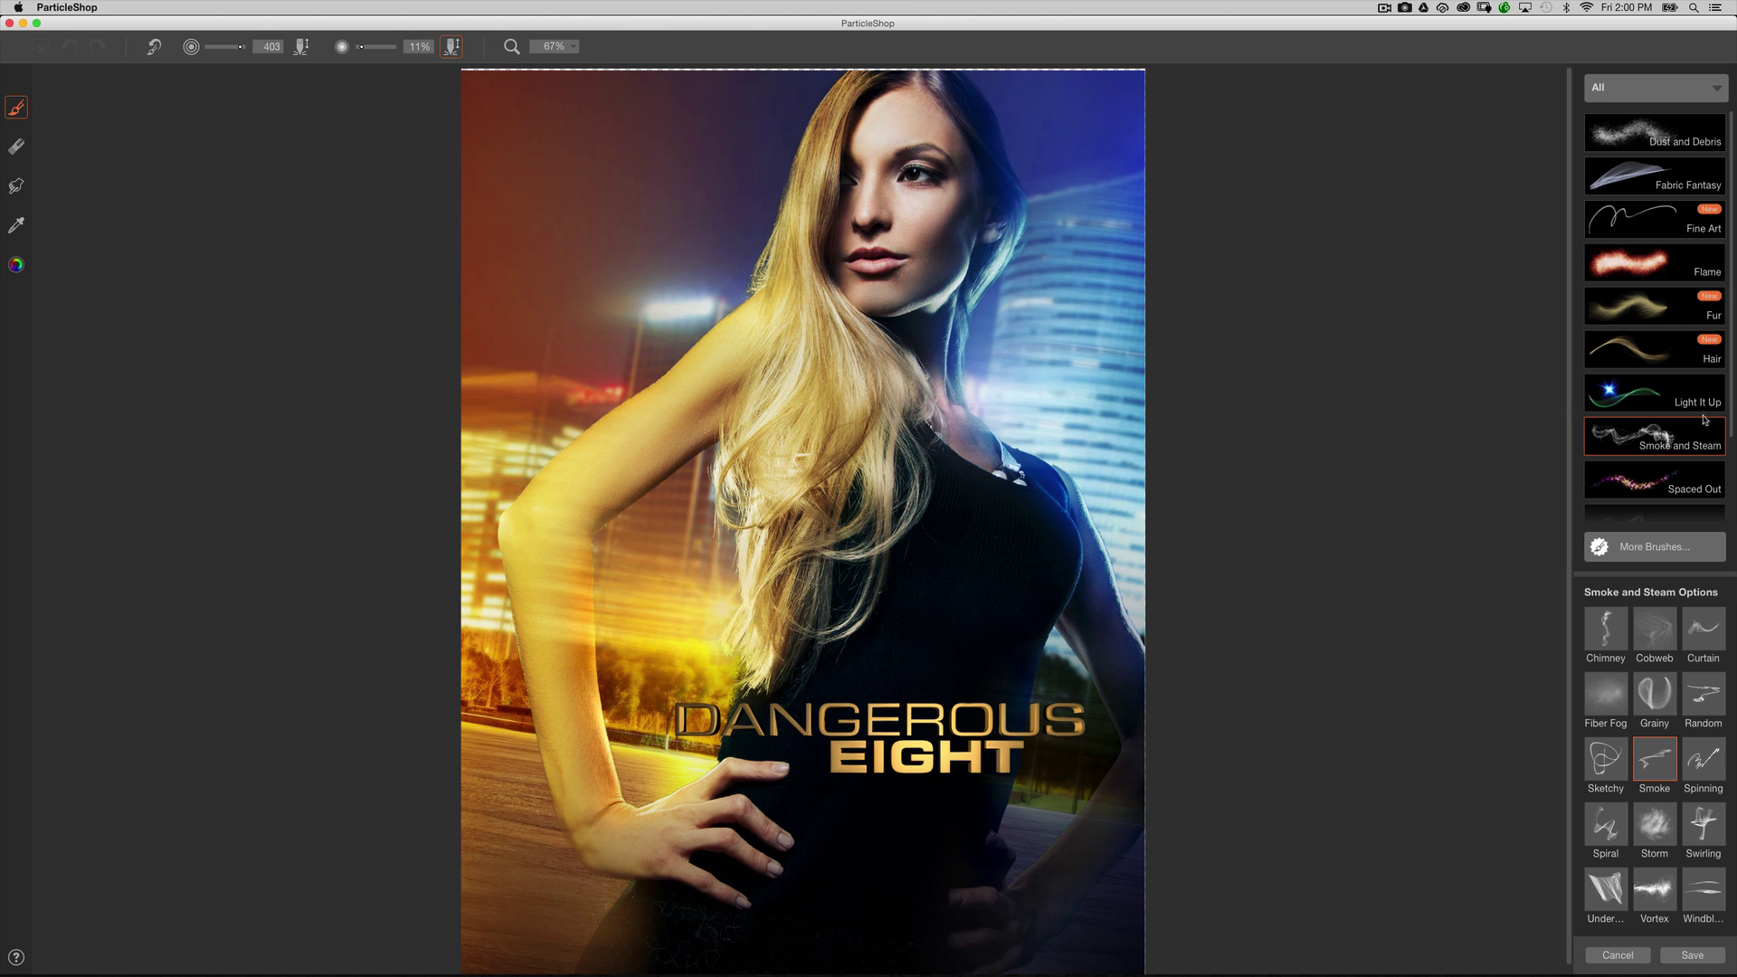
Browse the ParticleShop brush list while the merged DANGEROUS EIGHT poster loads
scroll(1700, 317, "down", 2)
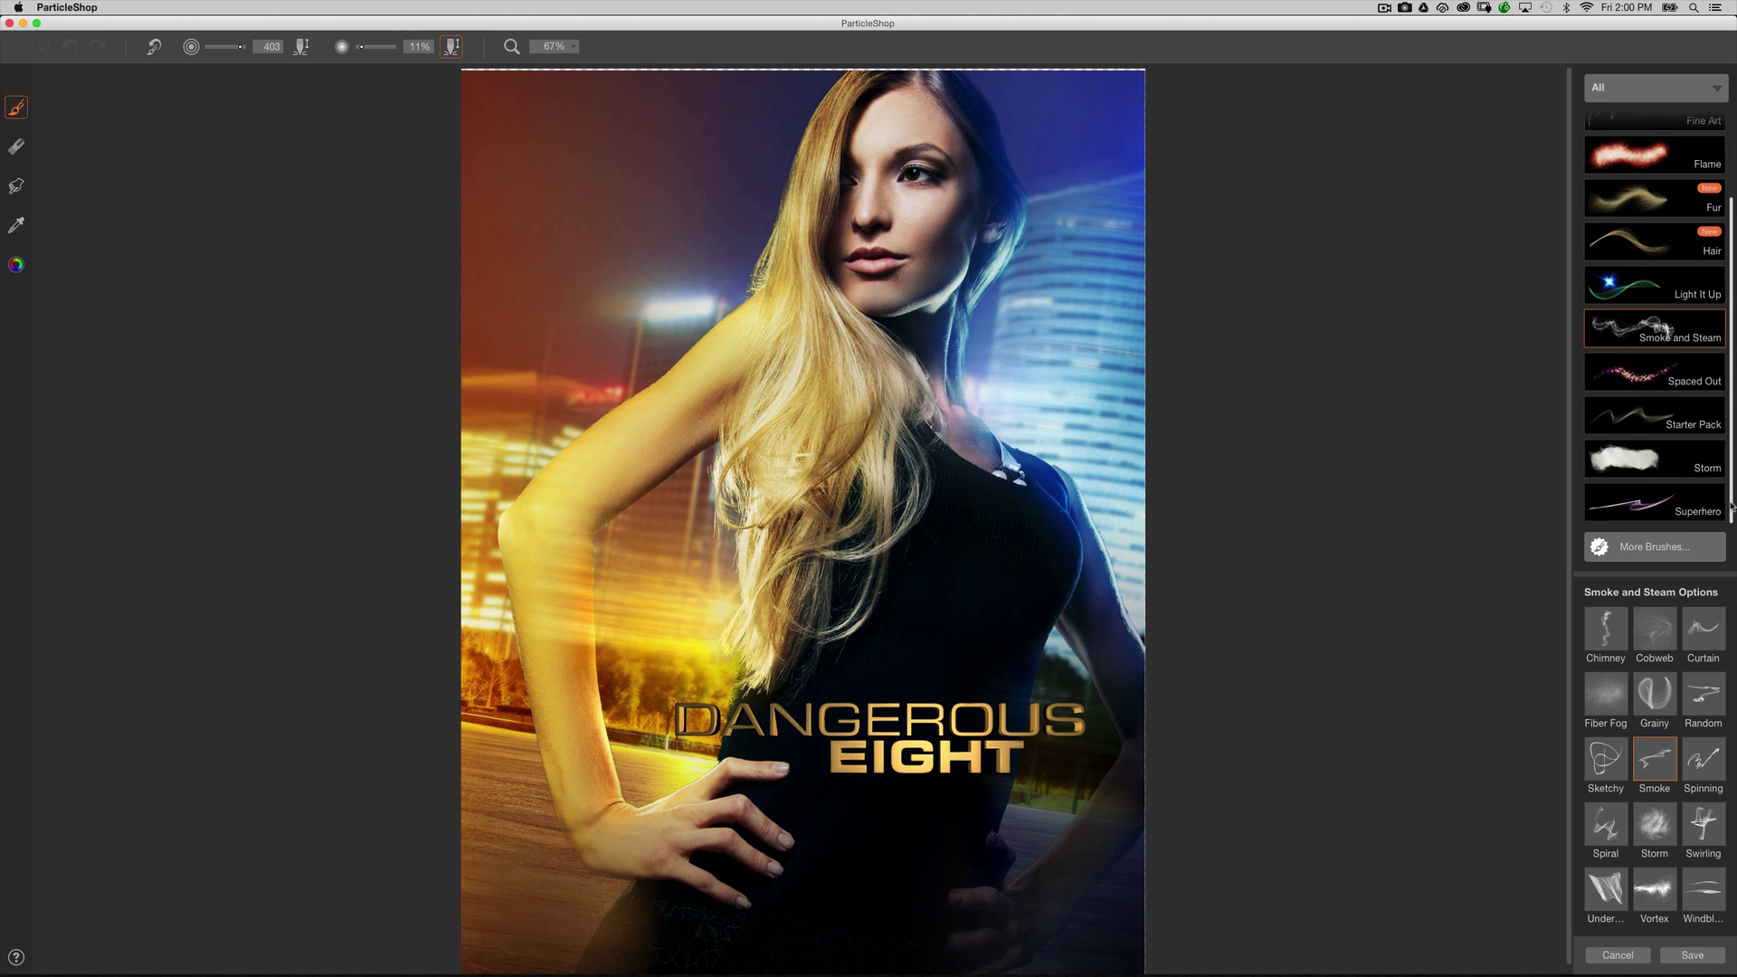
scroll(1700, 316, "up", 2)
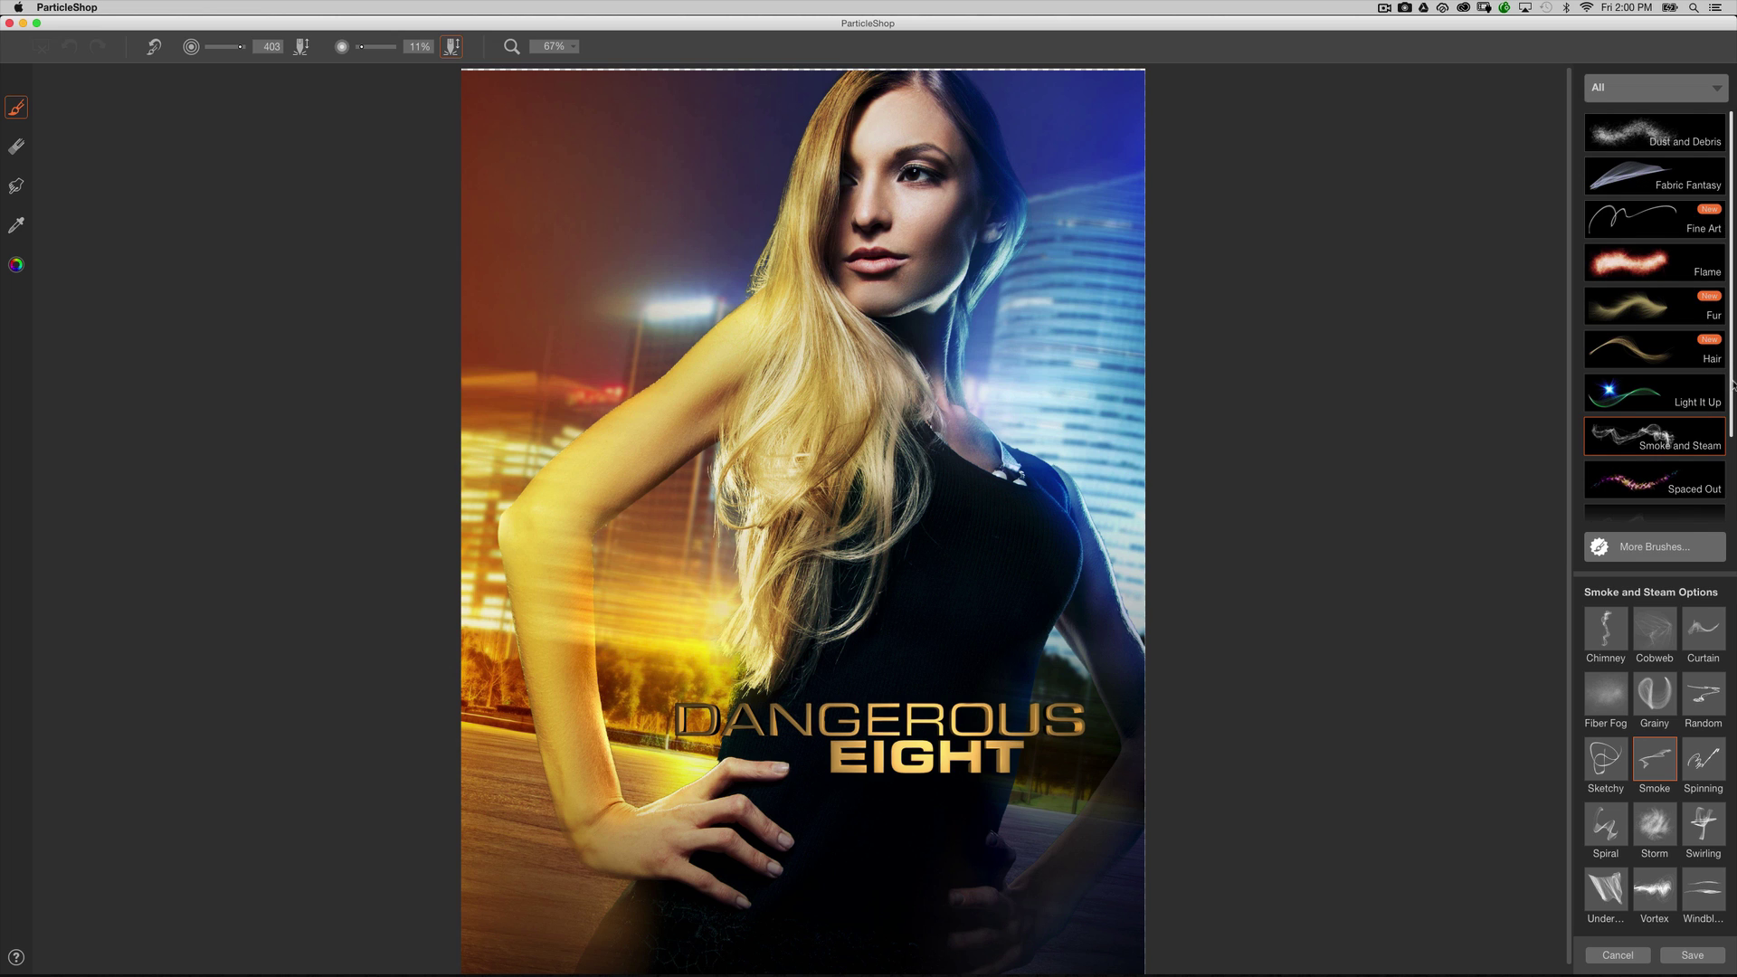
scroll(1730, 380, "down", 2)
scroll(1726, 353, "up", 2)
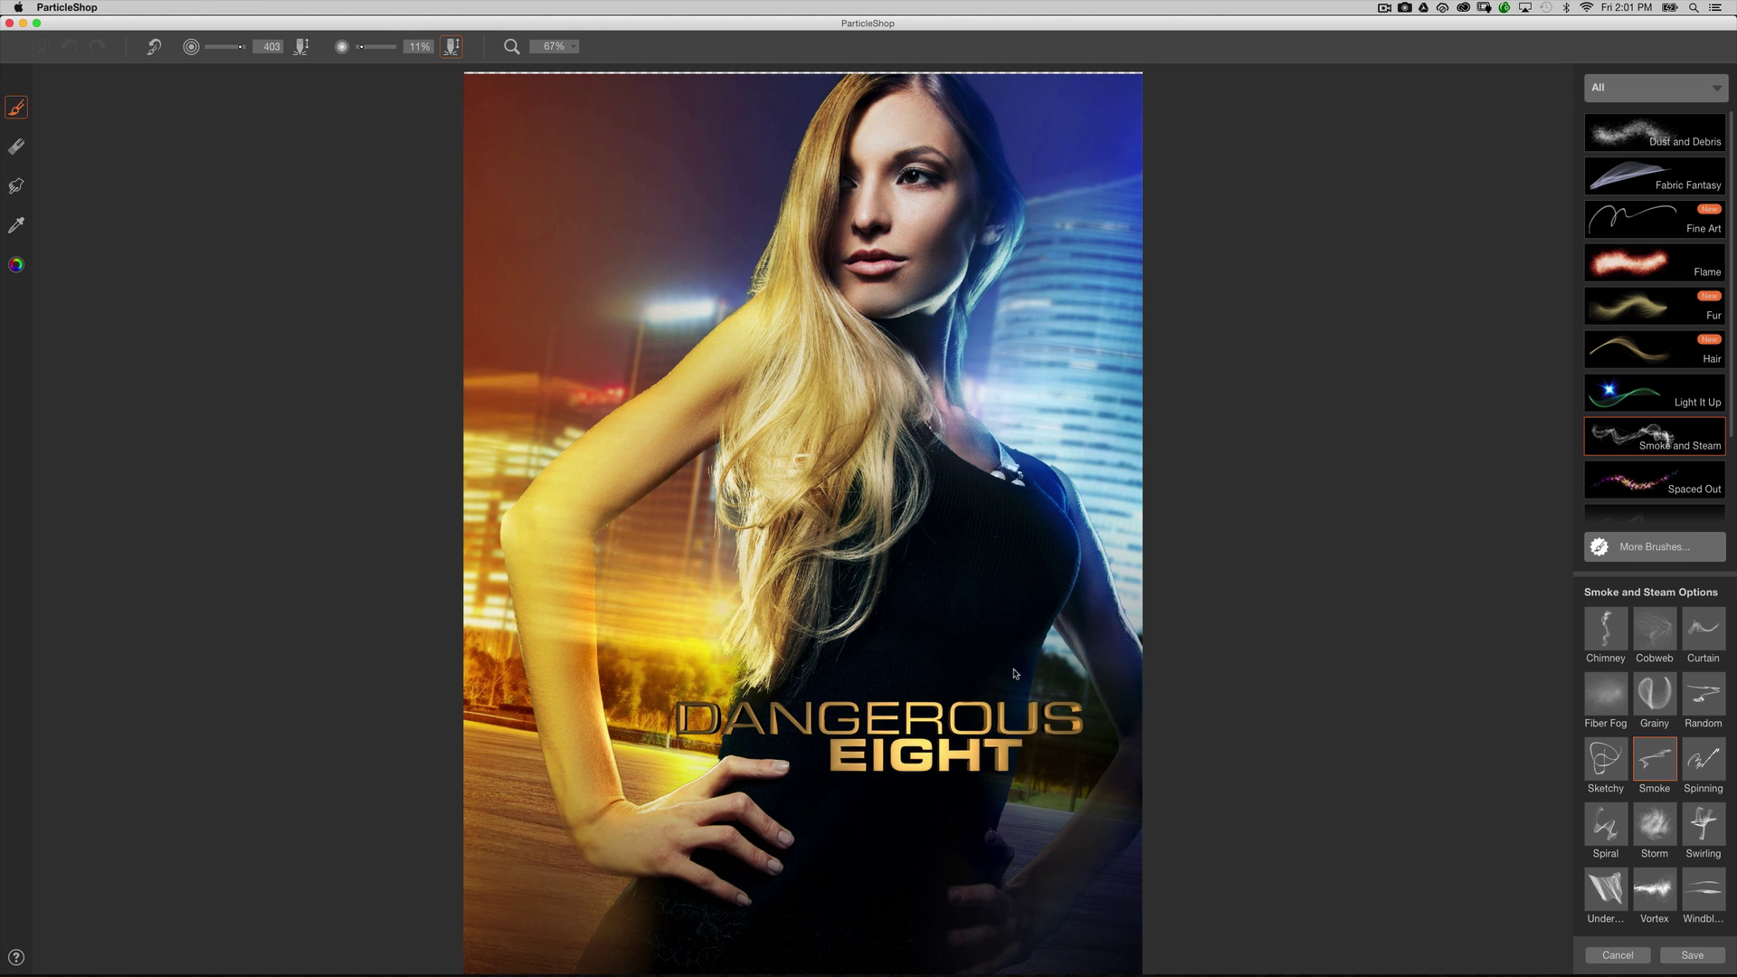
Paint pale Smoke and Steam wisps over the right side, lower figure and upper right
left_click(16, 264)
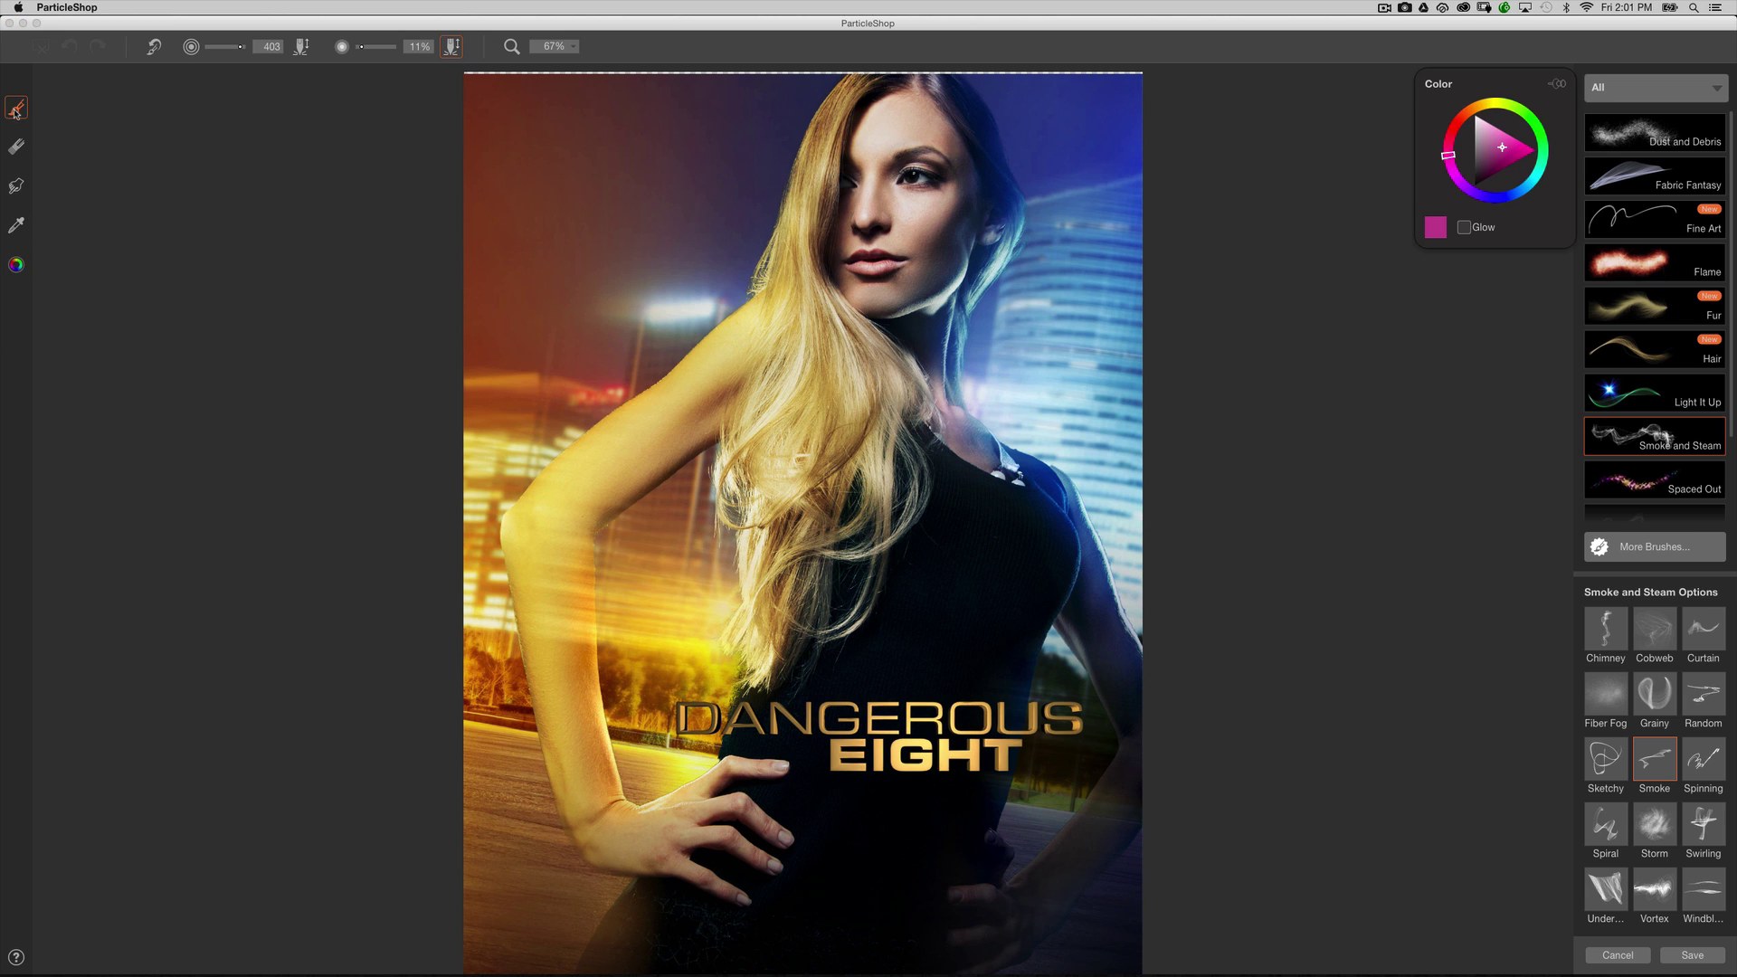
mouse_move(1035, 384)
left_mouse_down()
mouse_move(1076, 371)
mouse_move(1152, 400)
left_mouse_up()
key("super+z")
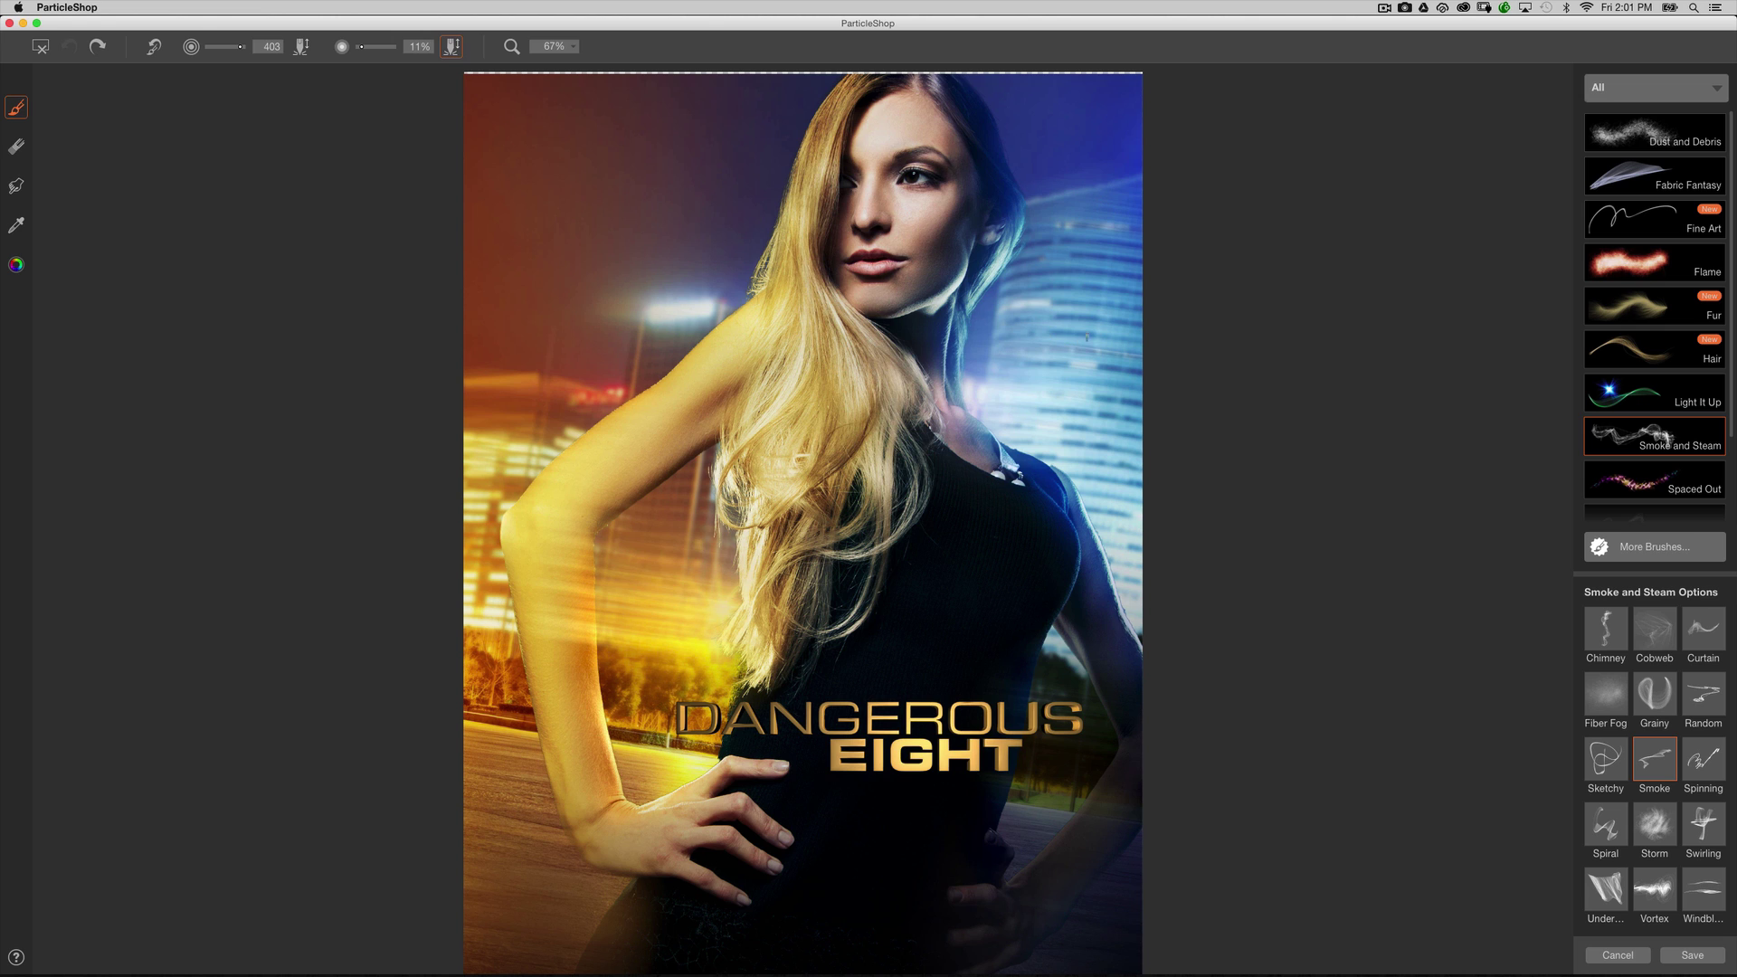
key("super+shift+z")
key("super+z")
key("super+shift+z")
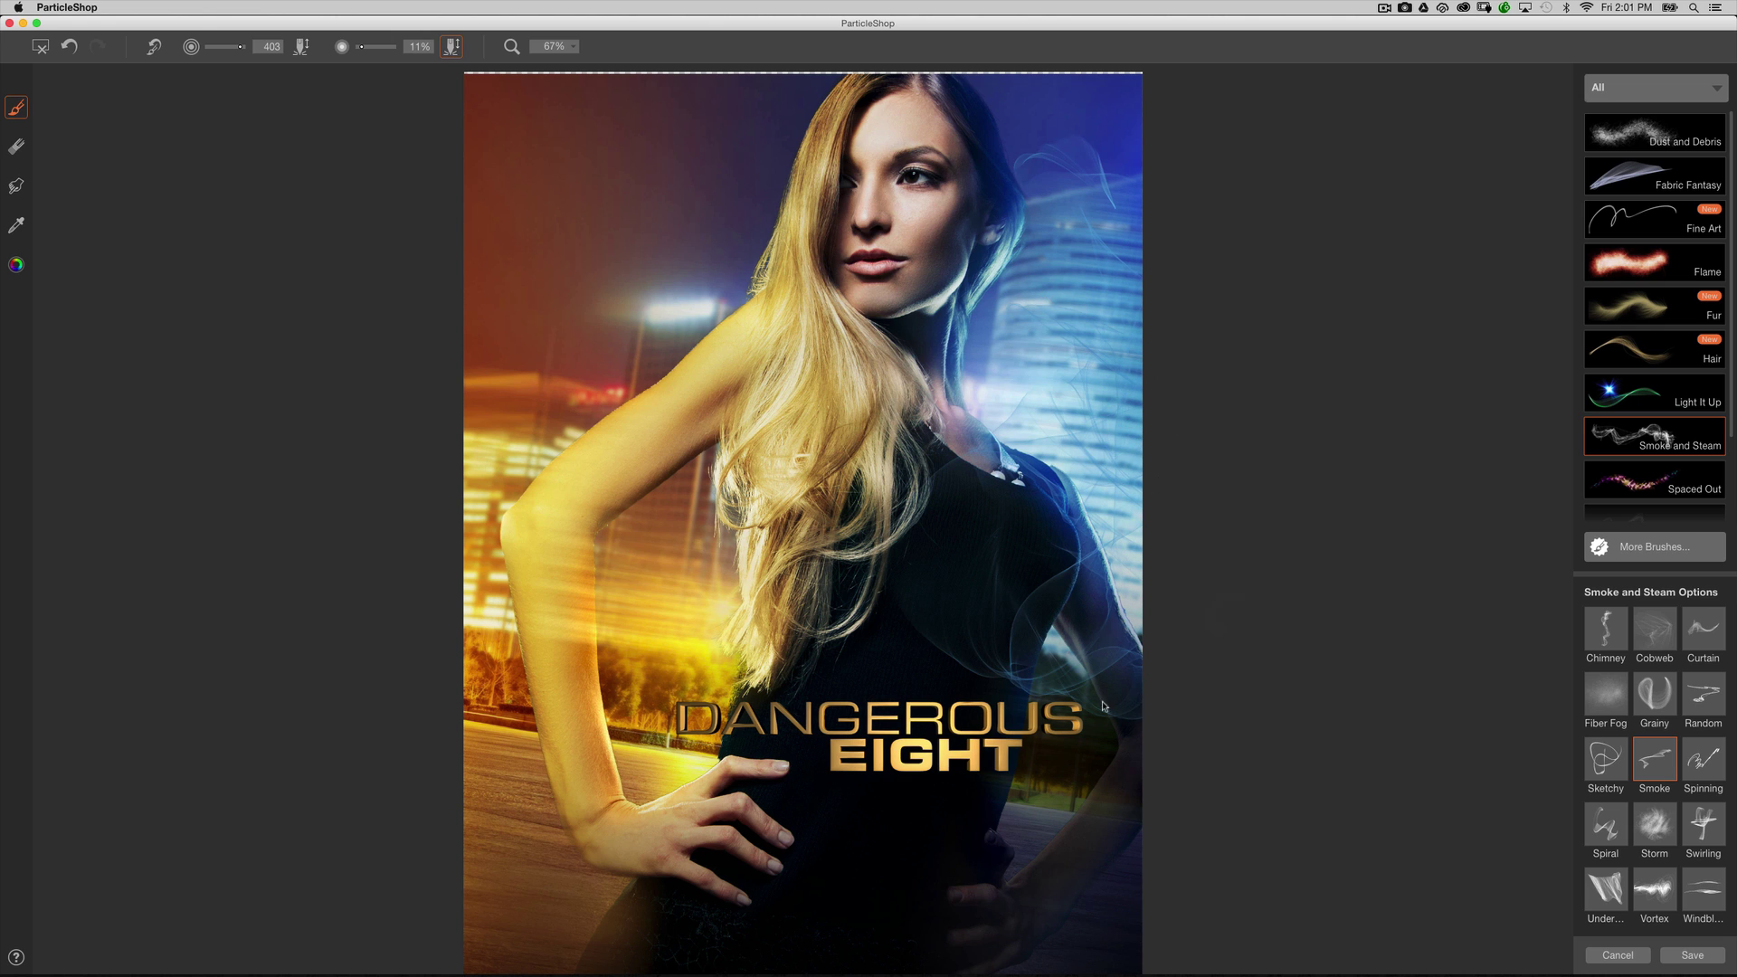
mouse_move(1130, 727)
left_mouse_down()
mouse_move(1040, 941)
mouse_move(815, 905)
mouse_move(742, 931)
mouse_move(769, 973)
left_mouse_up()
left_click_drag(1090, 290, 1152, 50)
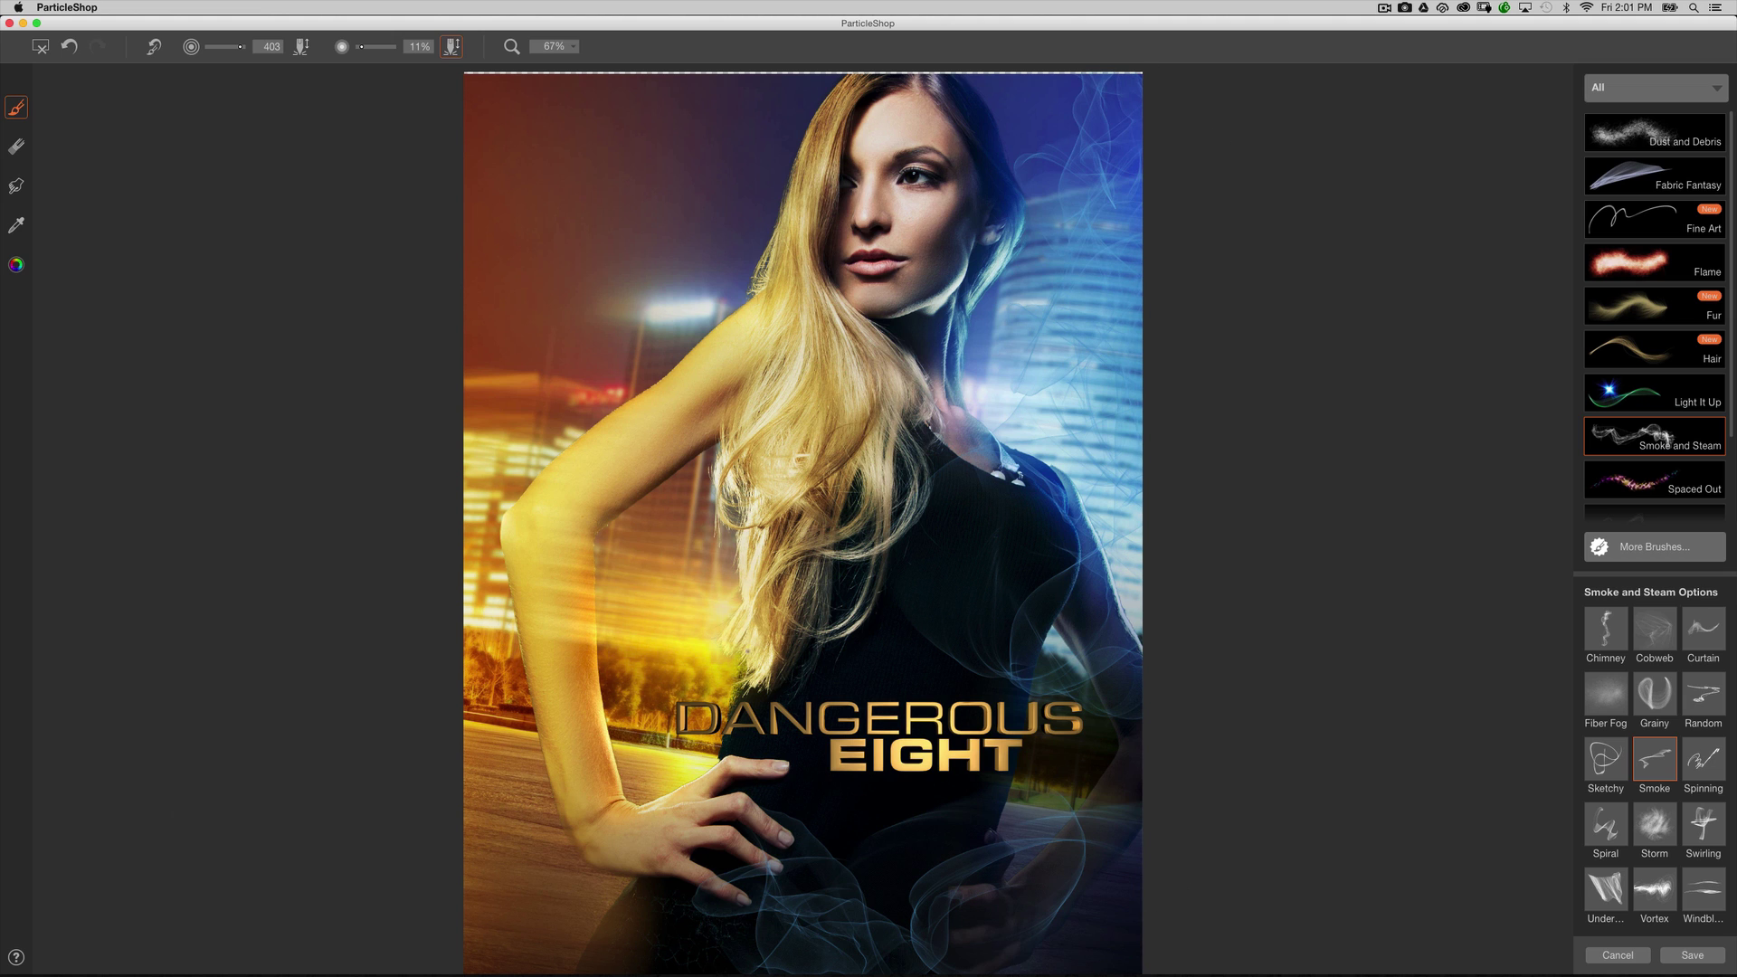
Paint yellow smoke strands along the poster's left edge, upper-left area and lower-left corner
mouse_move(497, 859)
left_mouse_down()
mouse_move(384, 819)
mouse_move(366, 644)
mouse_move(165, 599)
mouse_move(443, 280)
left_mouse_up()
key("super+z")
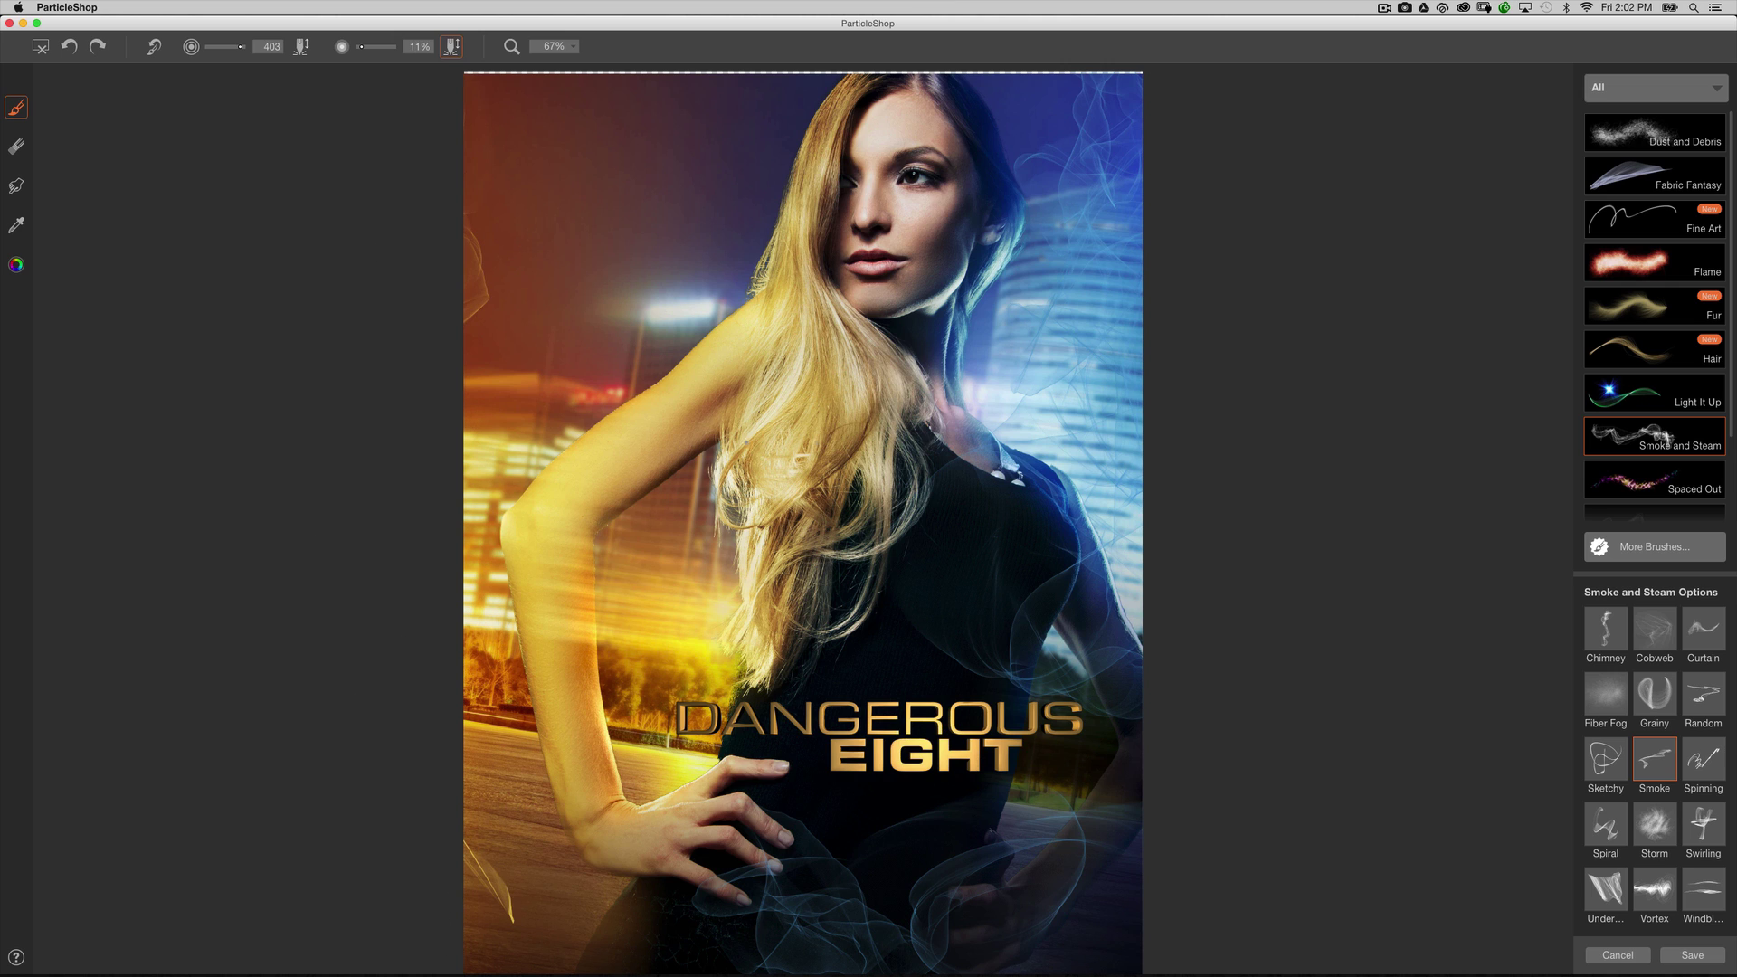
key("super+z")
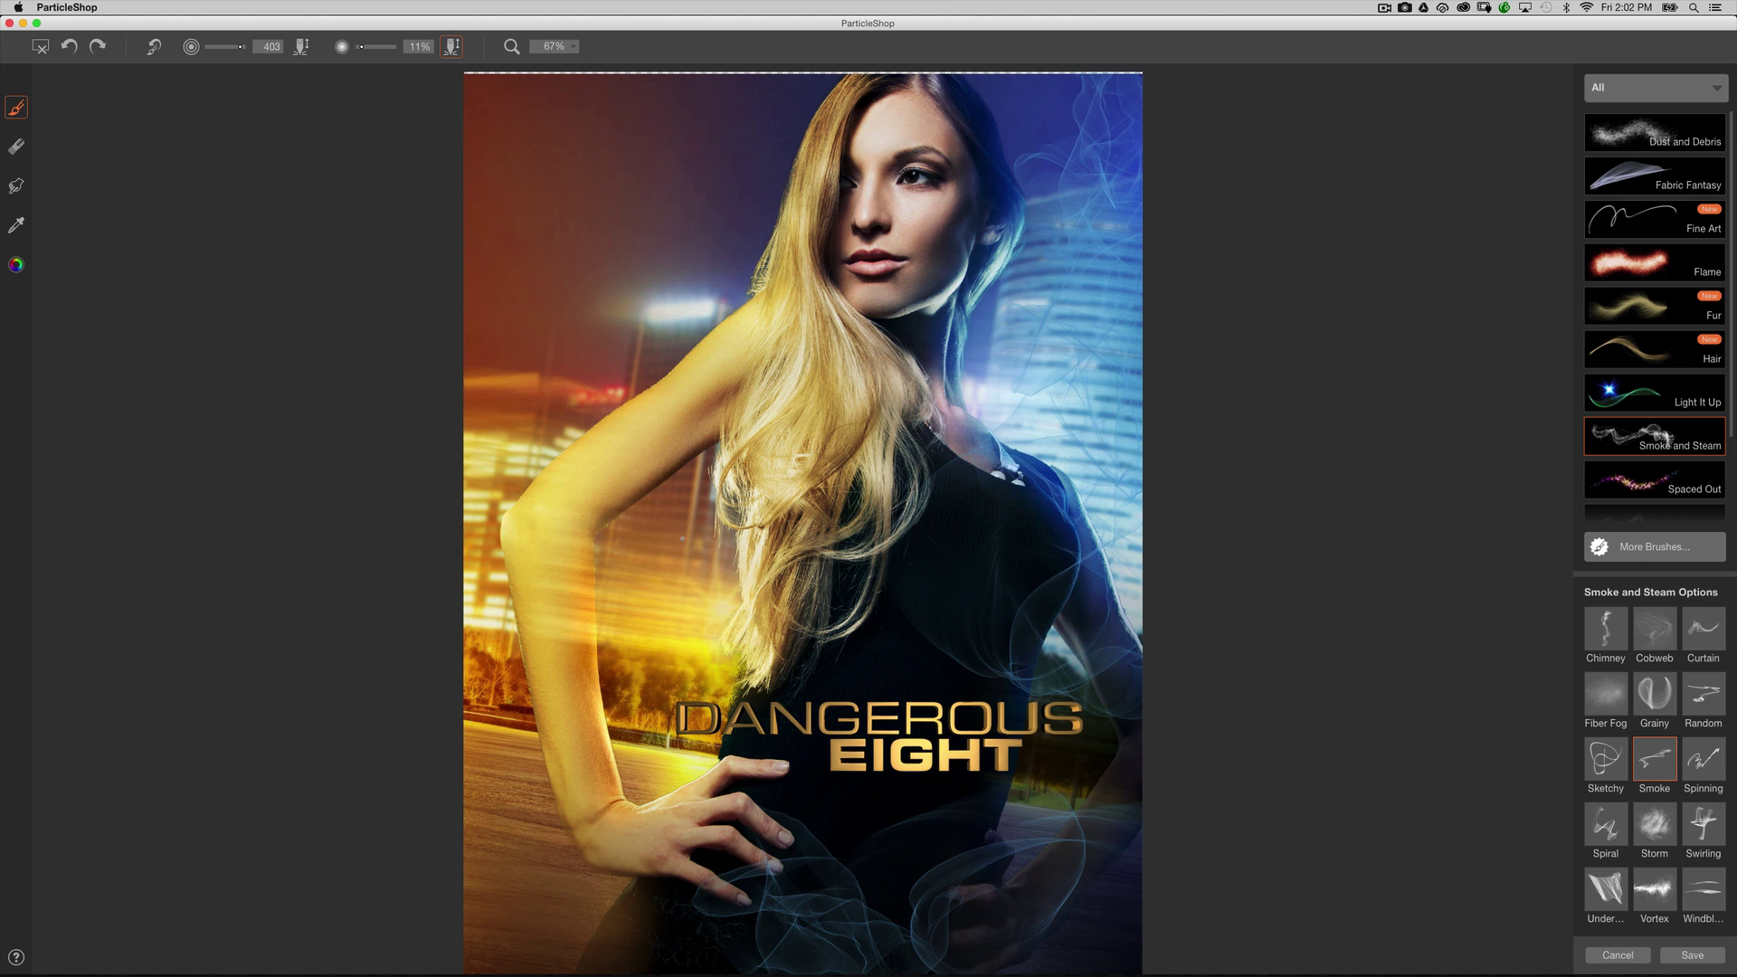
key("super+shift+z")
key("super+shift+z")
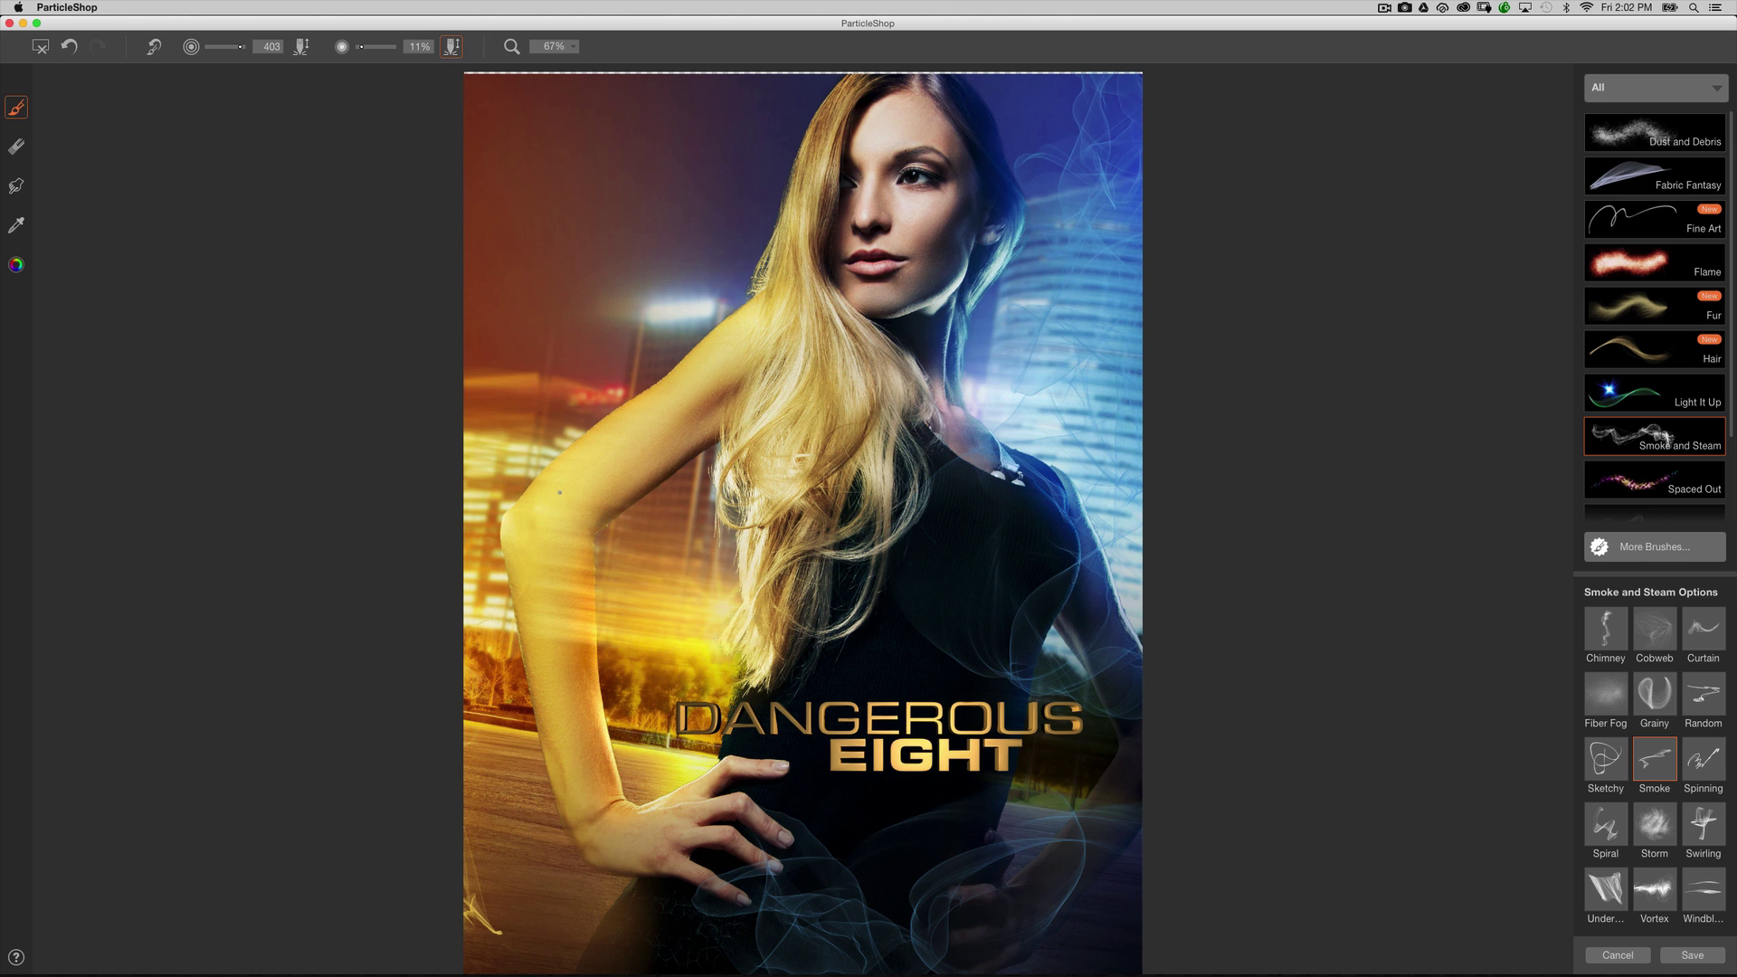
key("super+z")
key("super+shift+z")
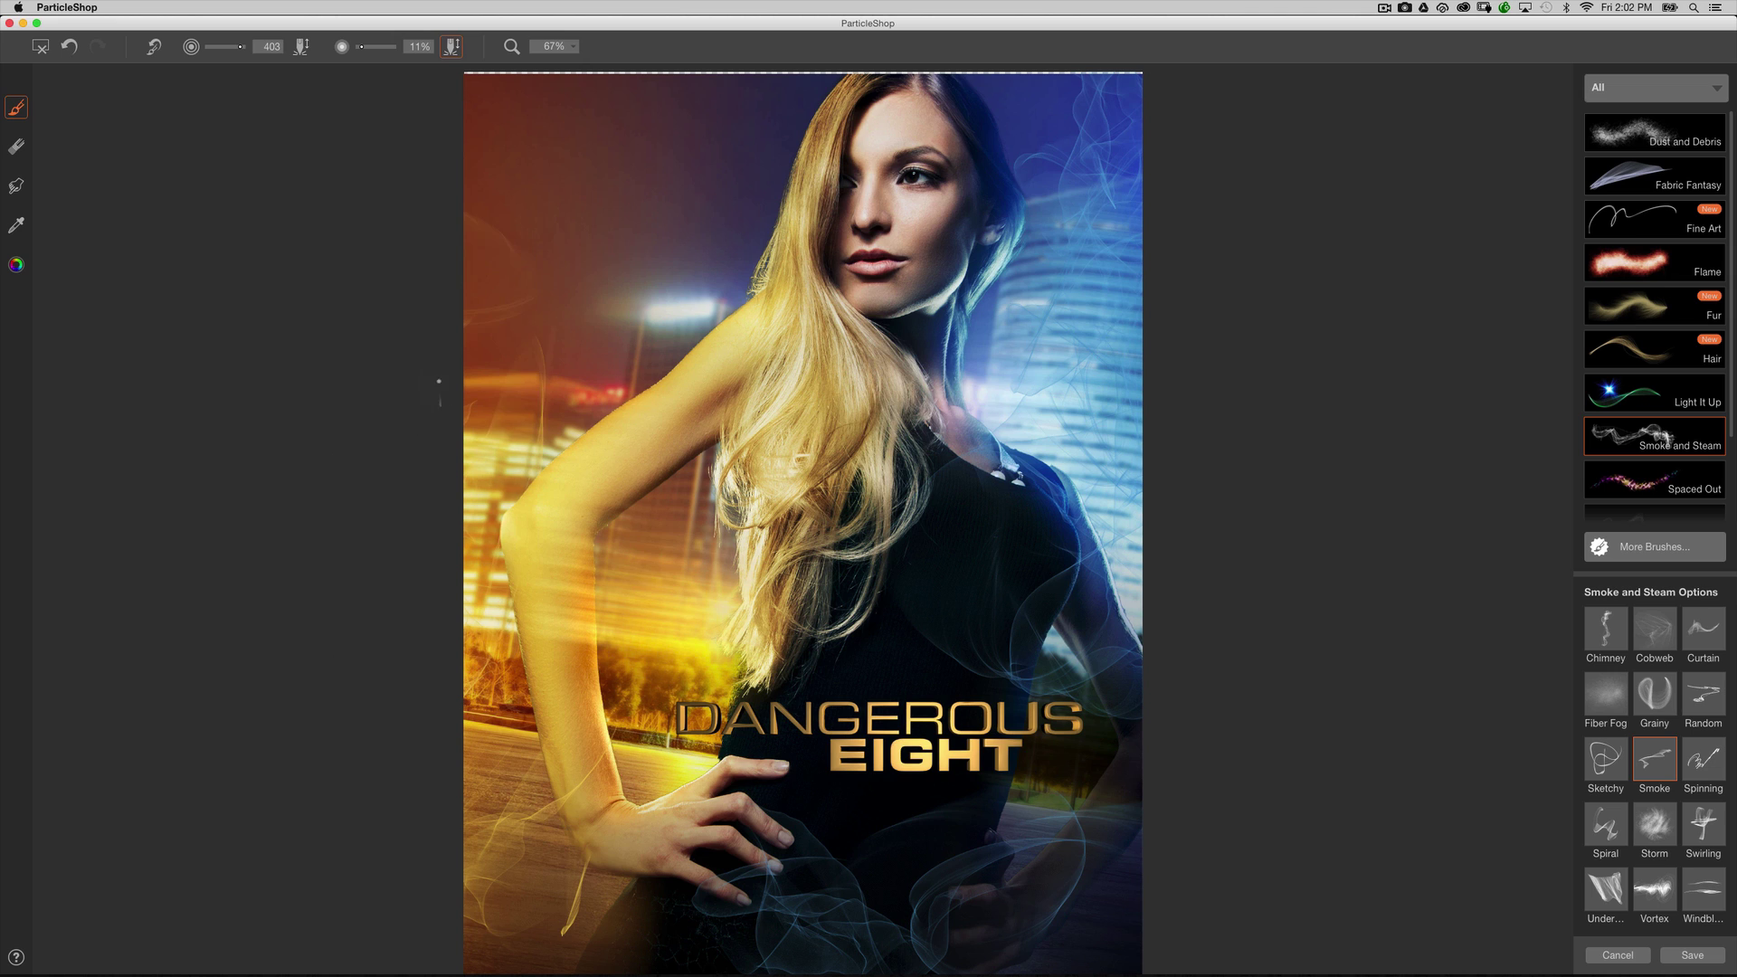
key("super+z")
key("super+shift+z")
mouse_move(543, 380)
left_mouse_down()
mouse_move(507, 298)
mouse_move(543, 136)
left_mouse_up()
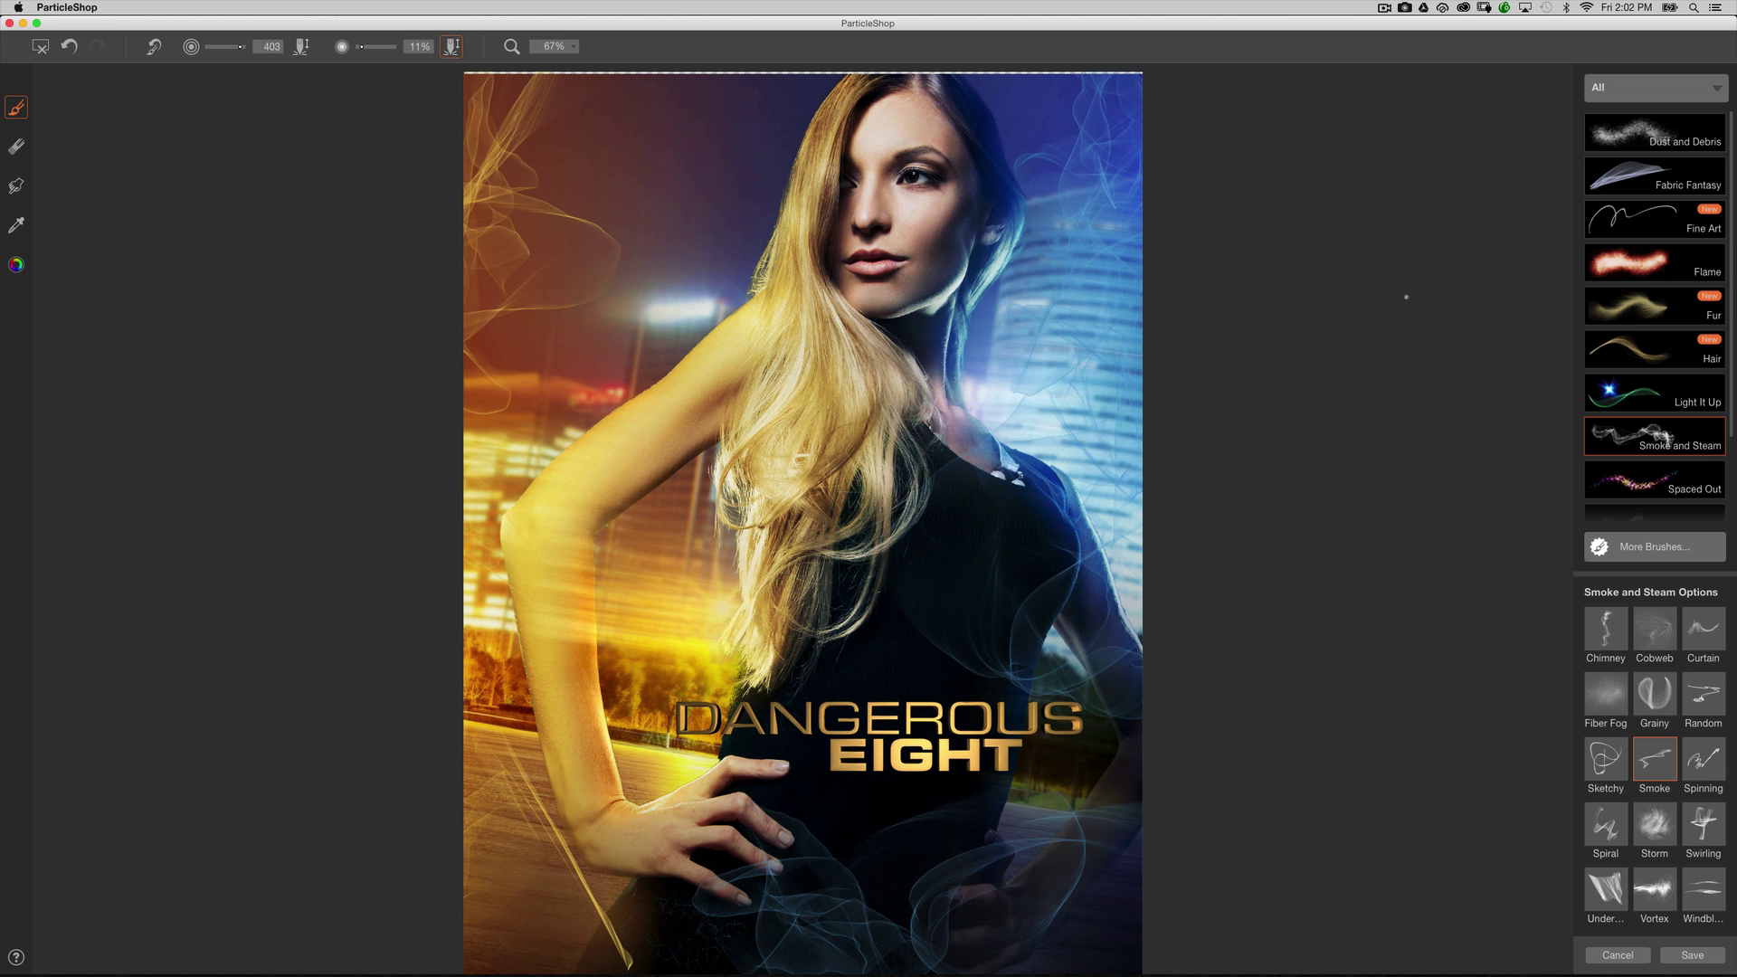
left_click_drag(487, 924, 543, 973)
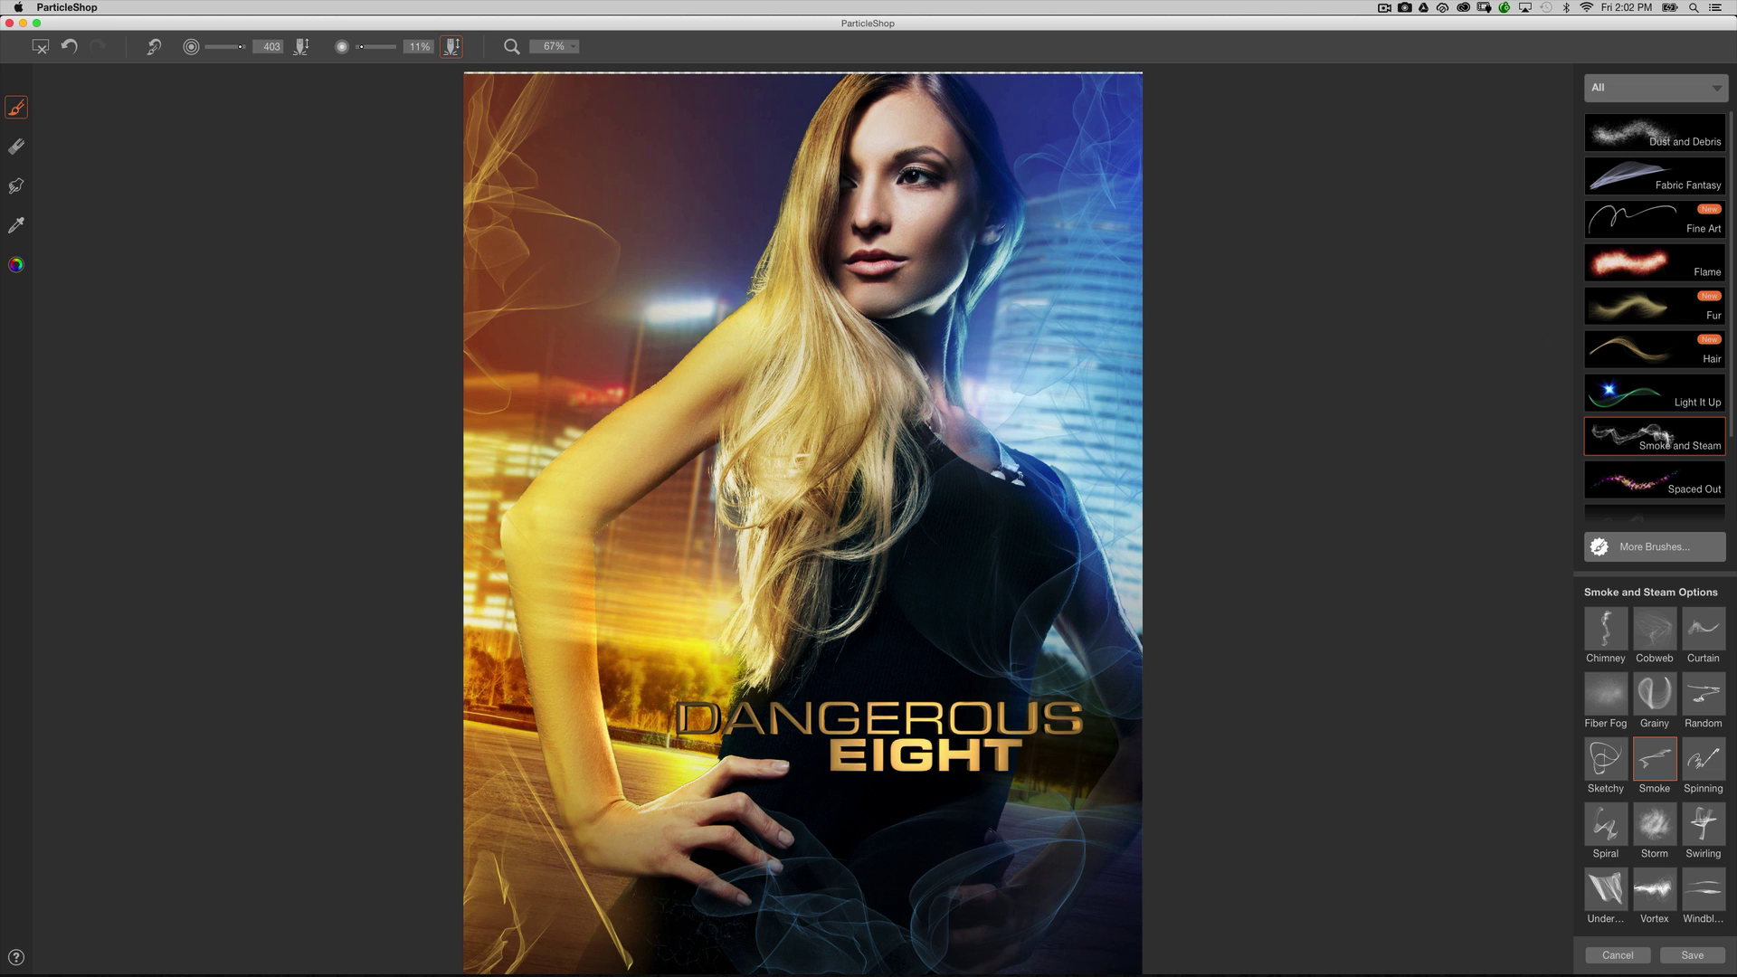
Stamp Light It Up Laser starbursts on the street lights, then save only the brushstrokes as a layer
left_click(1651, 398)
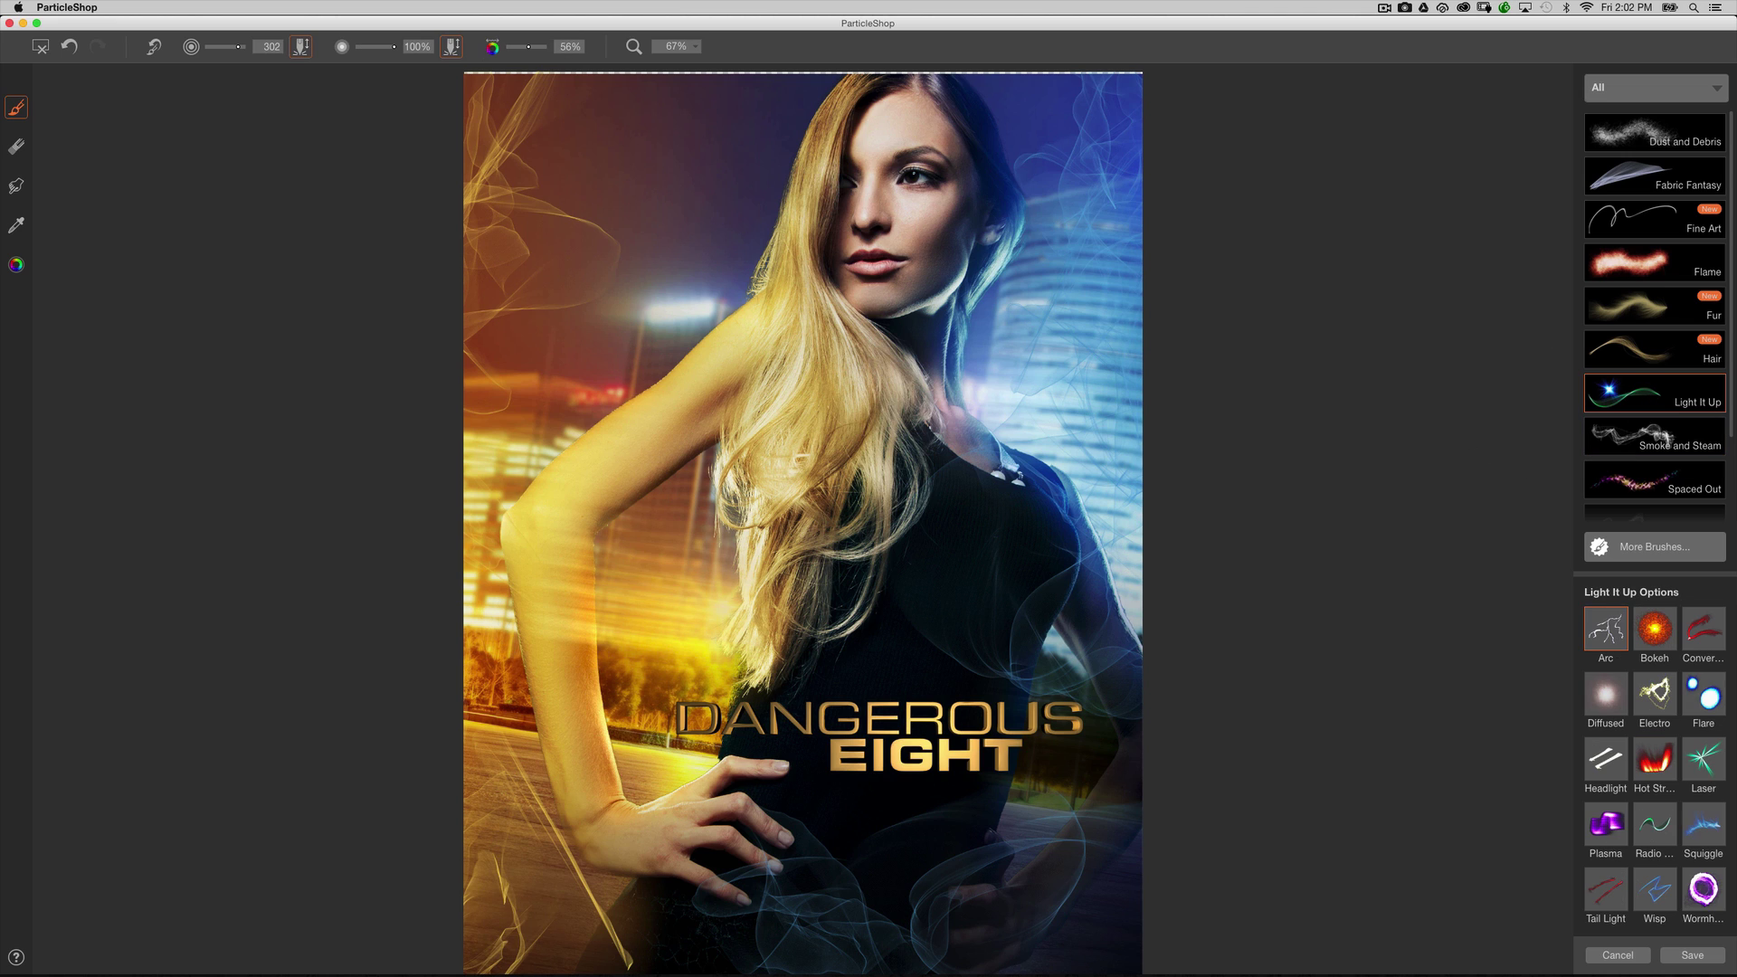
left_click(1707, 765)
key("super+z")
left_click(980, 398)
left_click(709, 305)
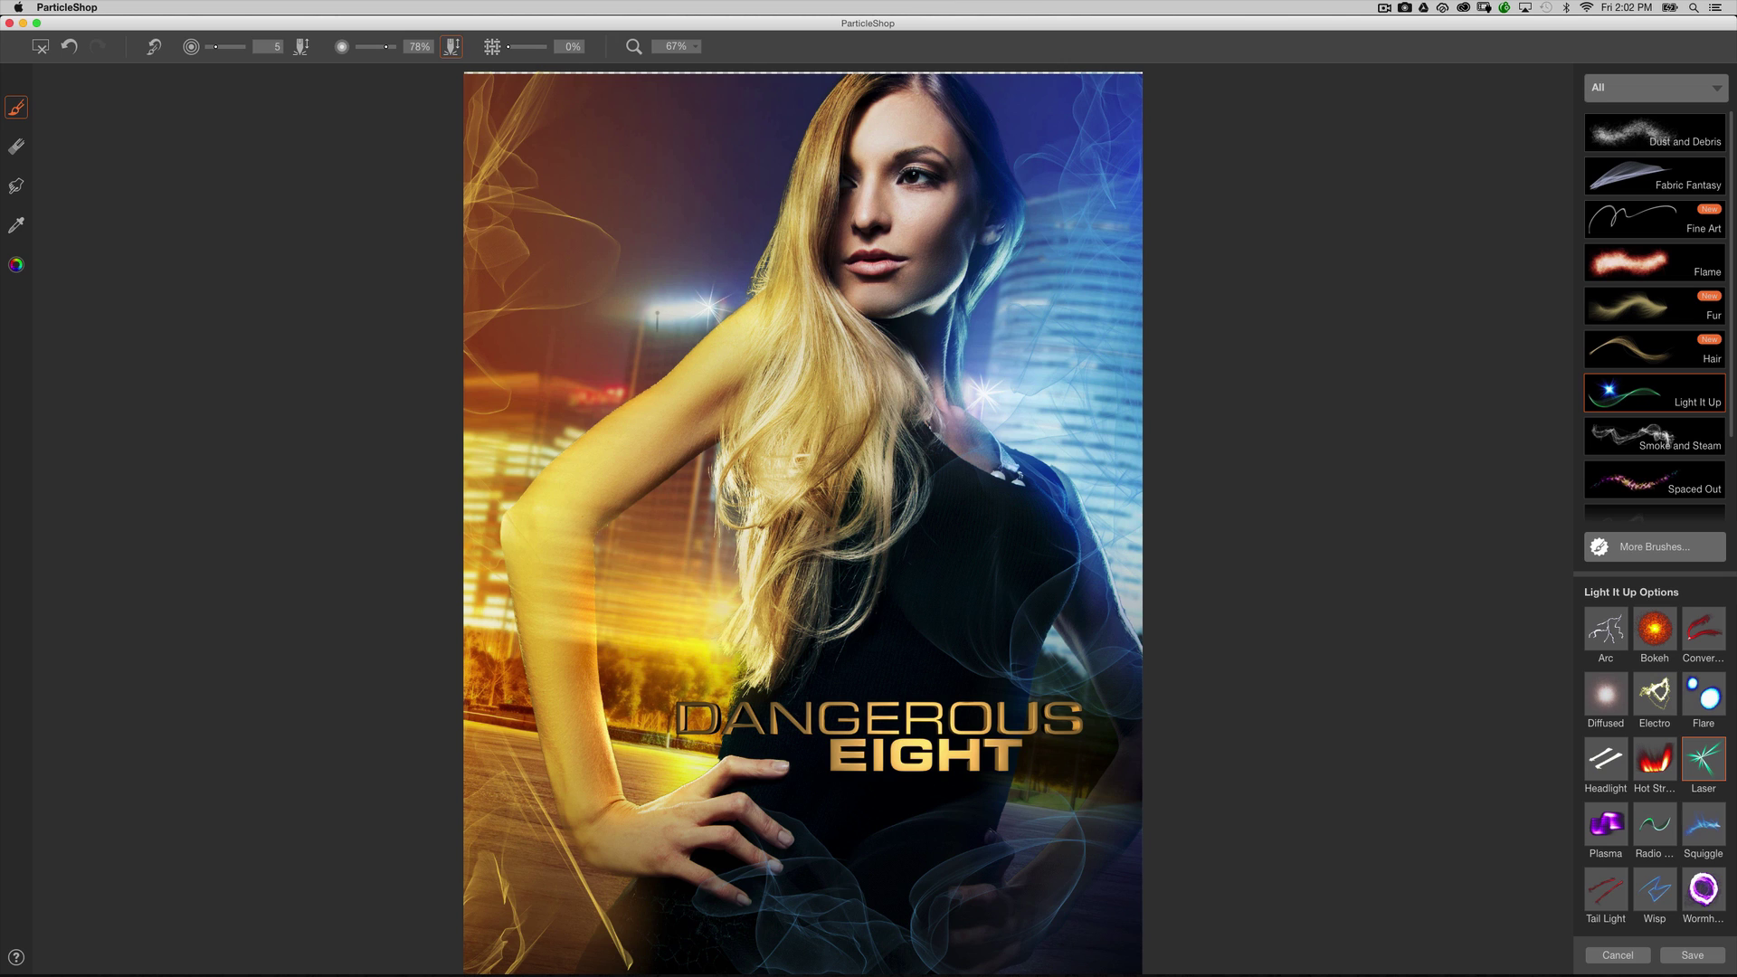
left_click(676, 309)
left_click(1692, 955)
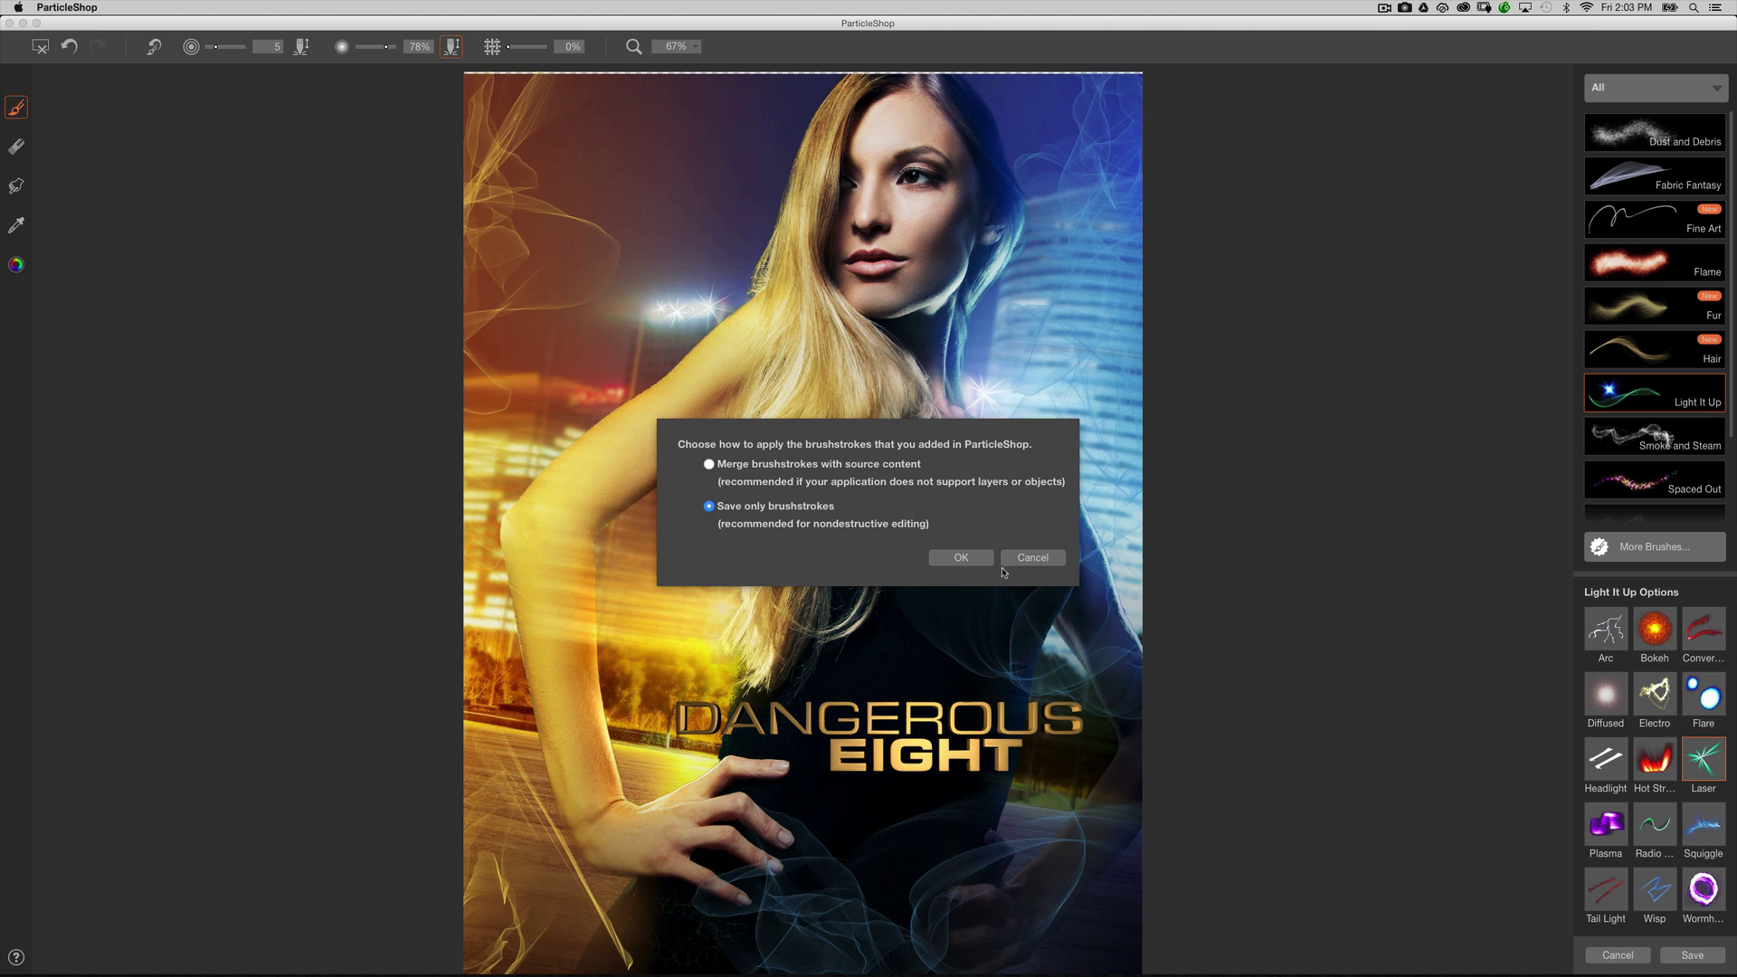
left_click(961, 558)
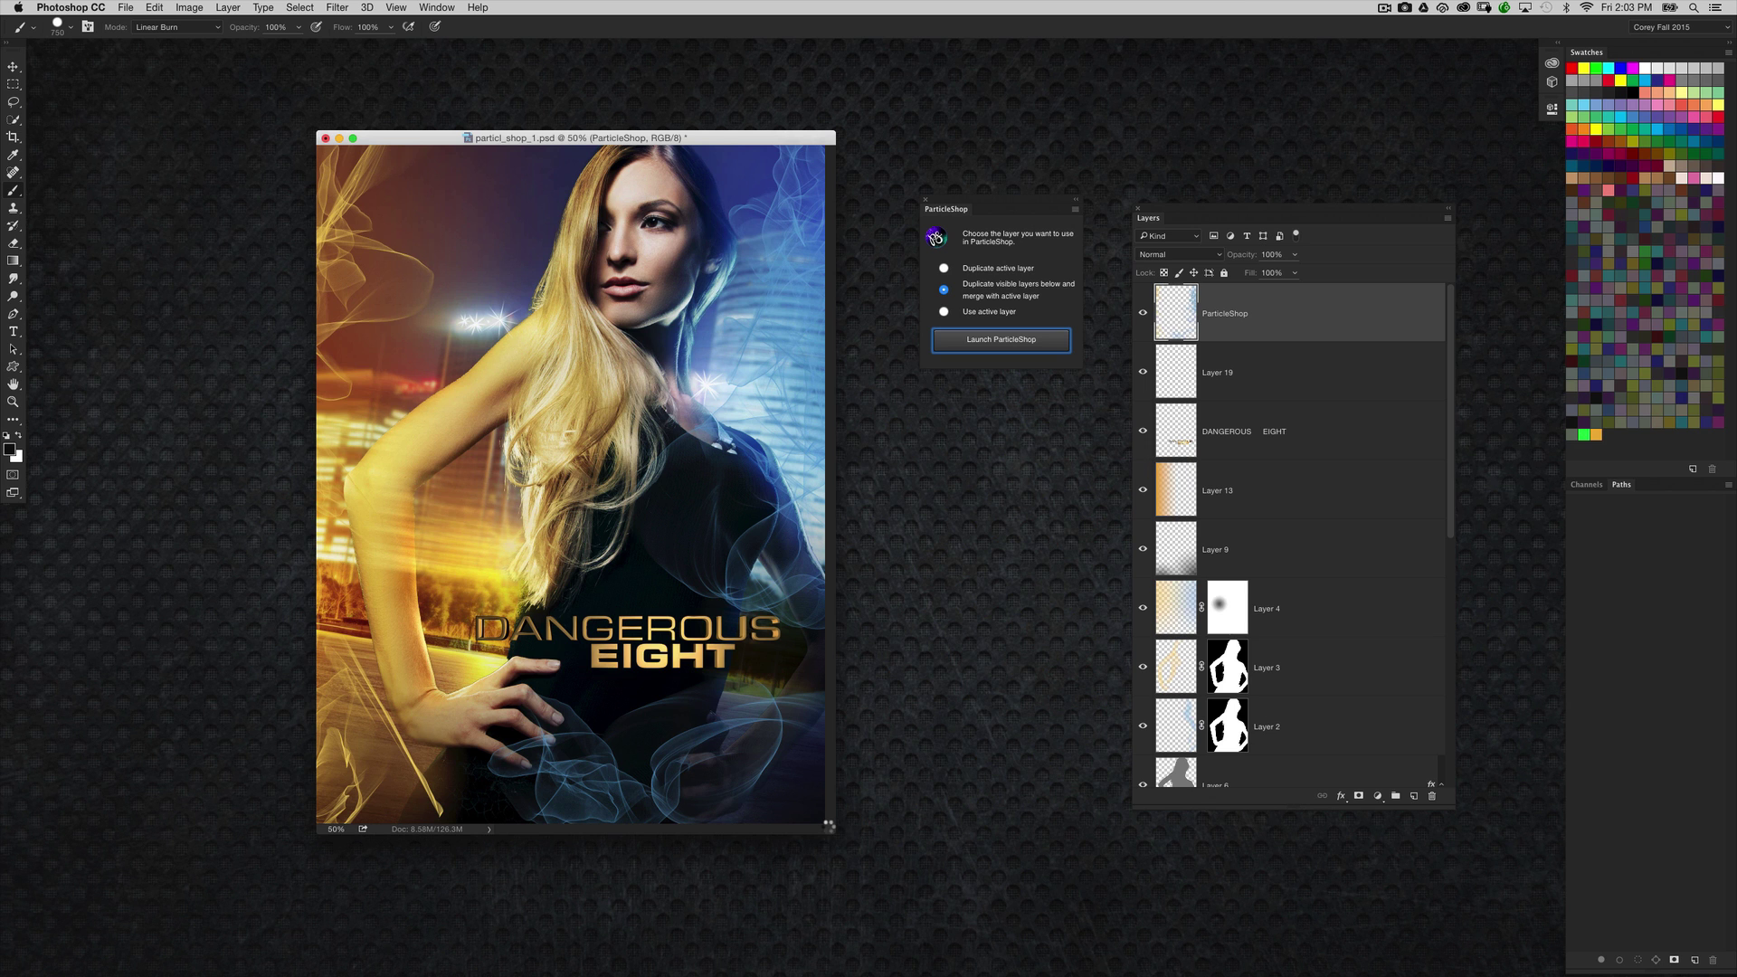
Nudge the ParticleShop effects layer up and right and scale it to about 102%
left_click_drag(834, 831, 949, 924)
key("v")
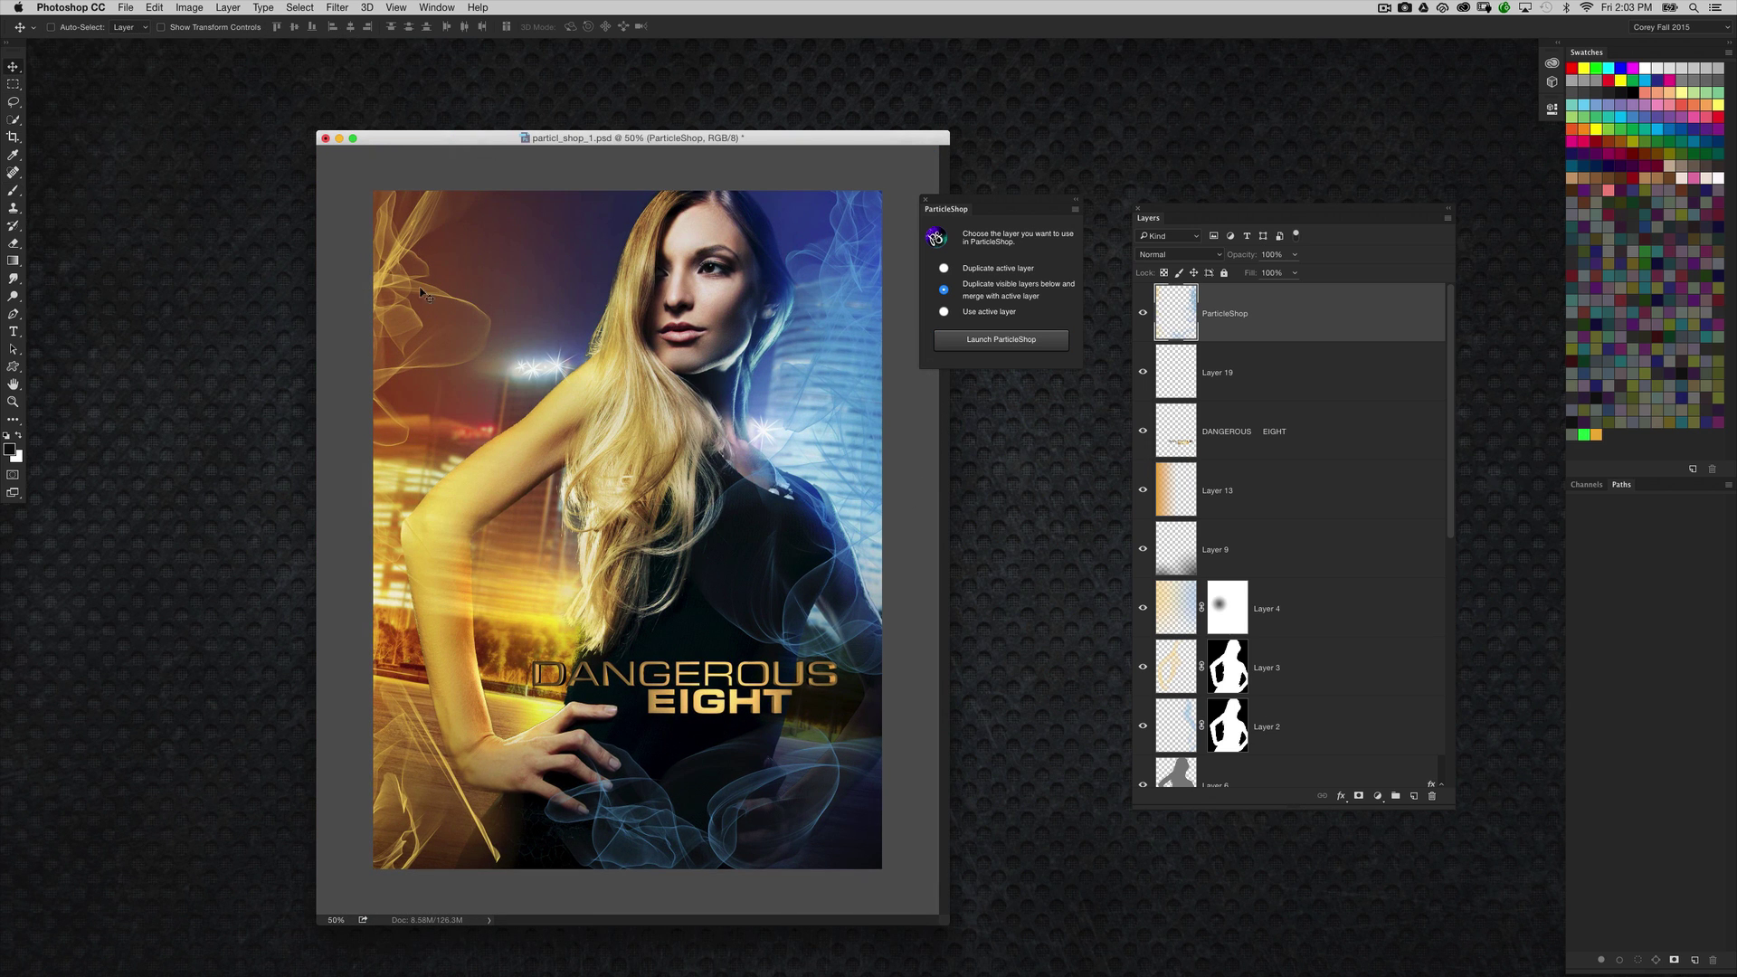
mouse_move(801, 489)
left_mouse_down()
mouse_move(787, 589)
mouse_move(823, 477)
mouse_move(800, 490)
left_mouse_up()
key("super+t")
left_click_drag(883, 190, 885, 186)
key("Return")
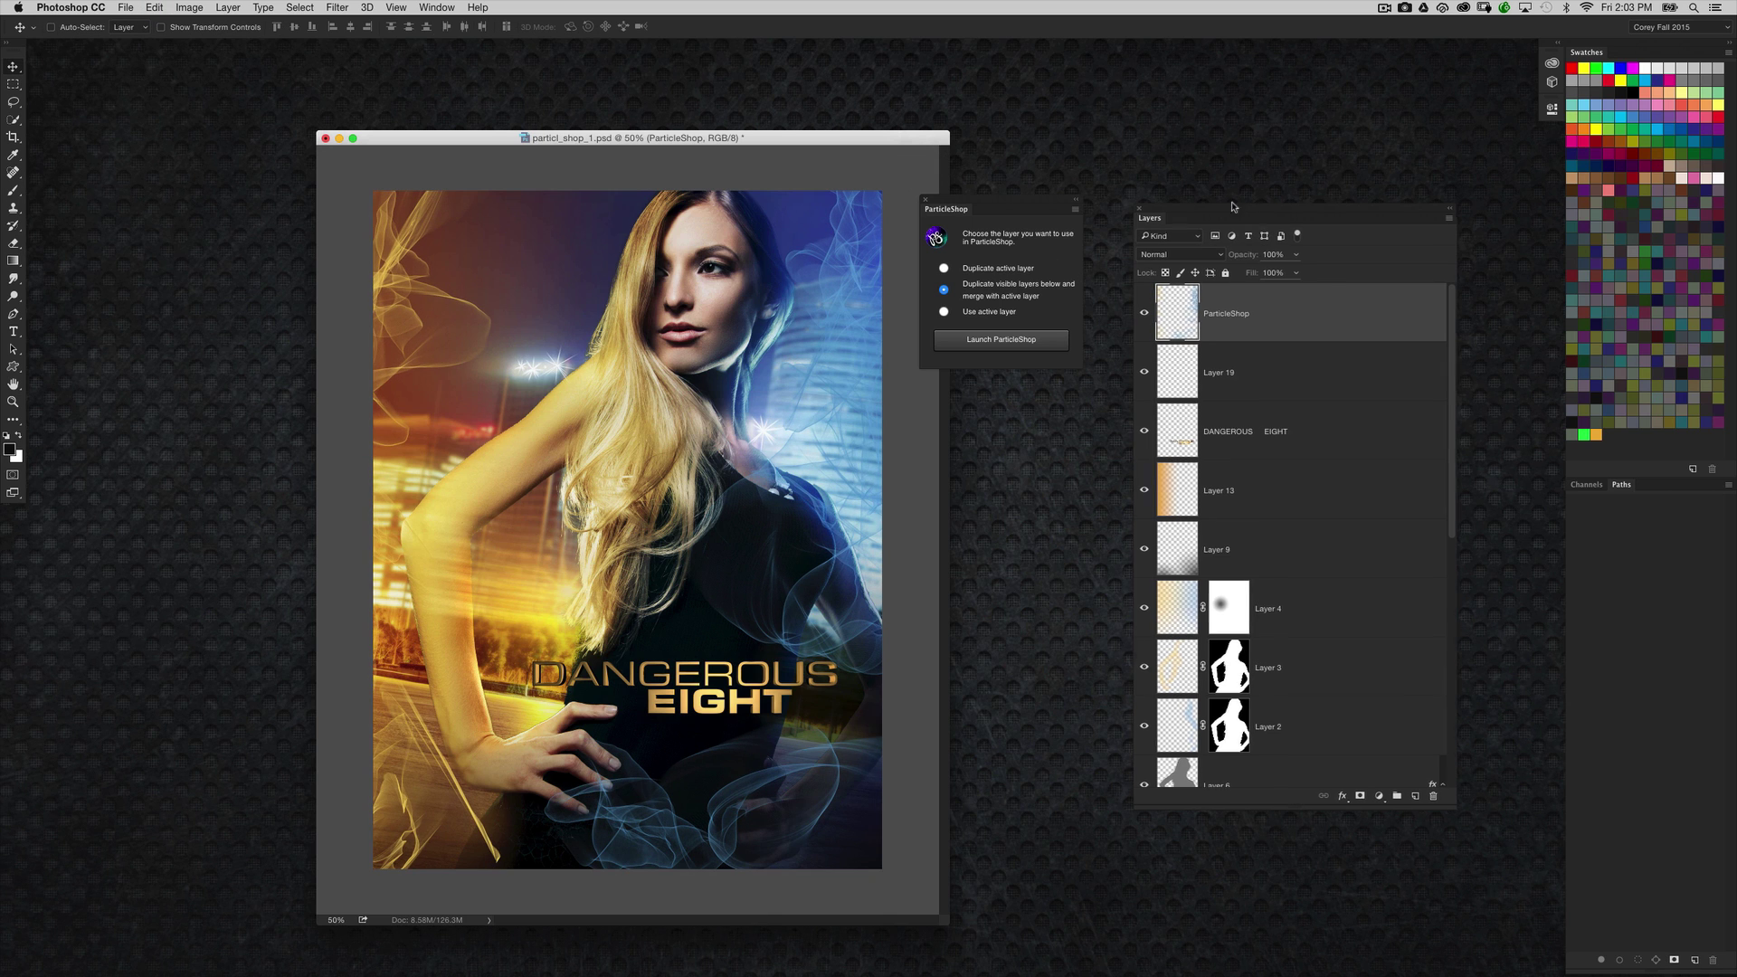
Rearrange the Layers and ParticleShop panels around the enlarged document window
left_click_drag(1227, 209, 1278, 210)
left_click_drag(1068, 199, 1106, 208)
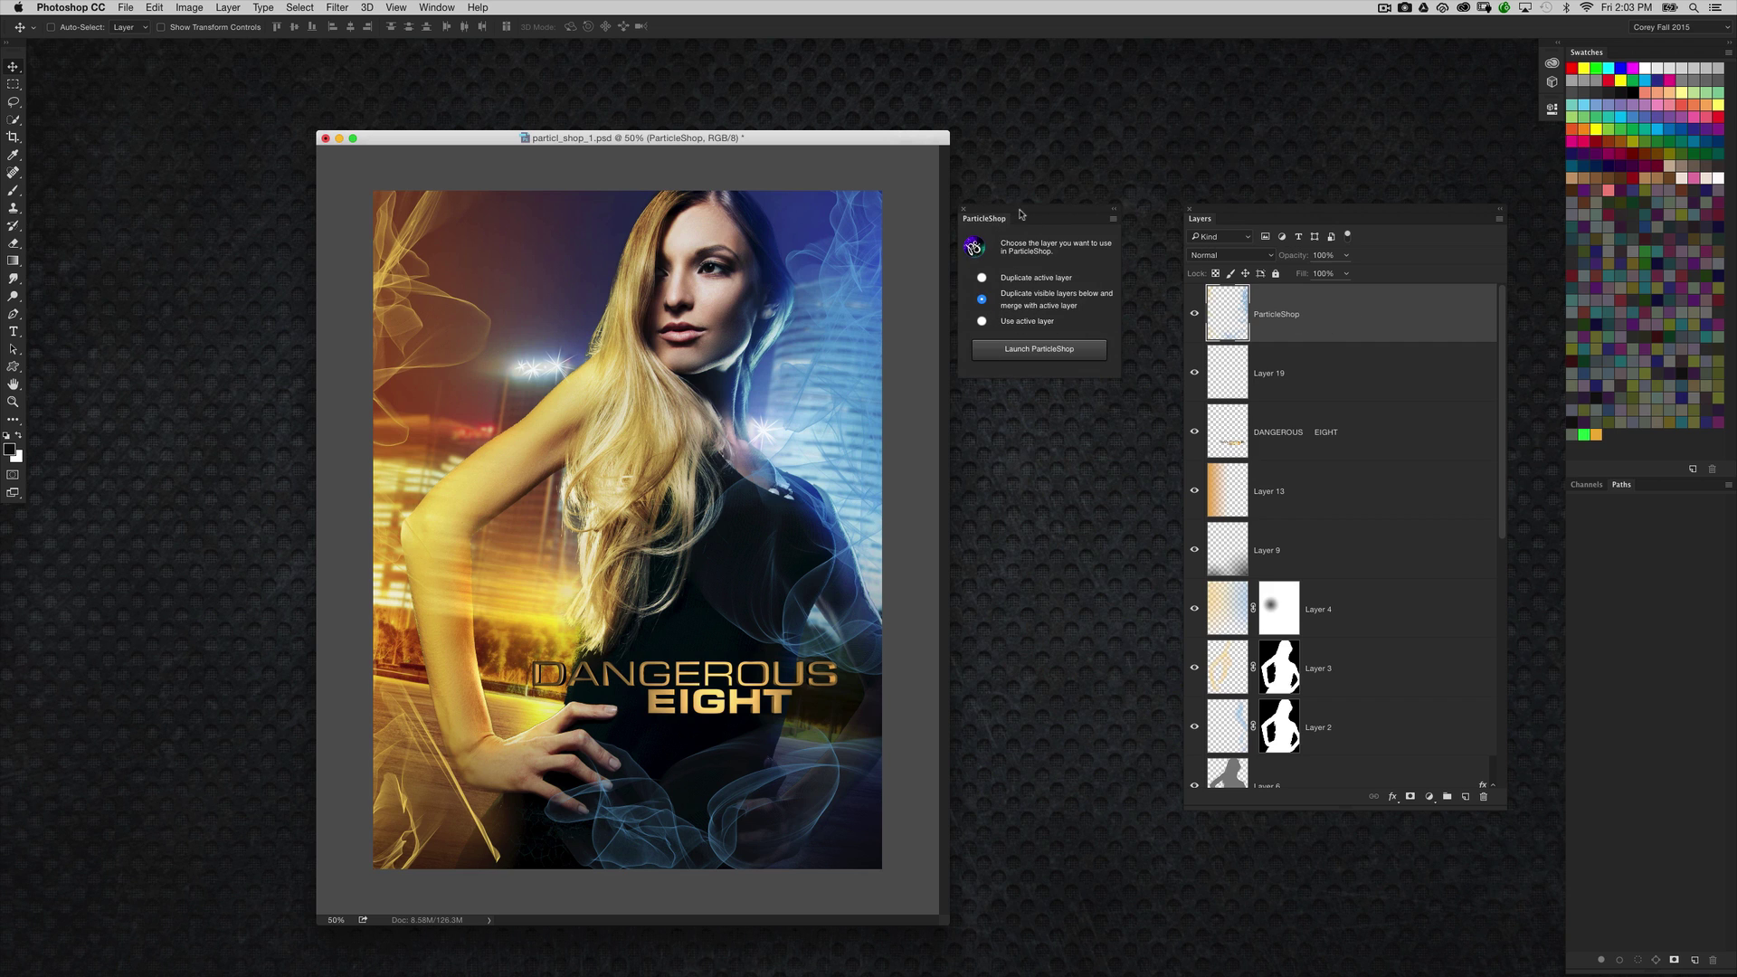
left_click_drag(1021, 213, 1082, 232)
left_click_drag(890, 140, 797, 117)
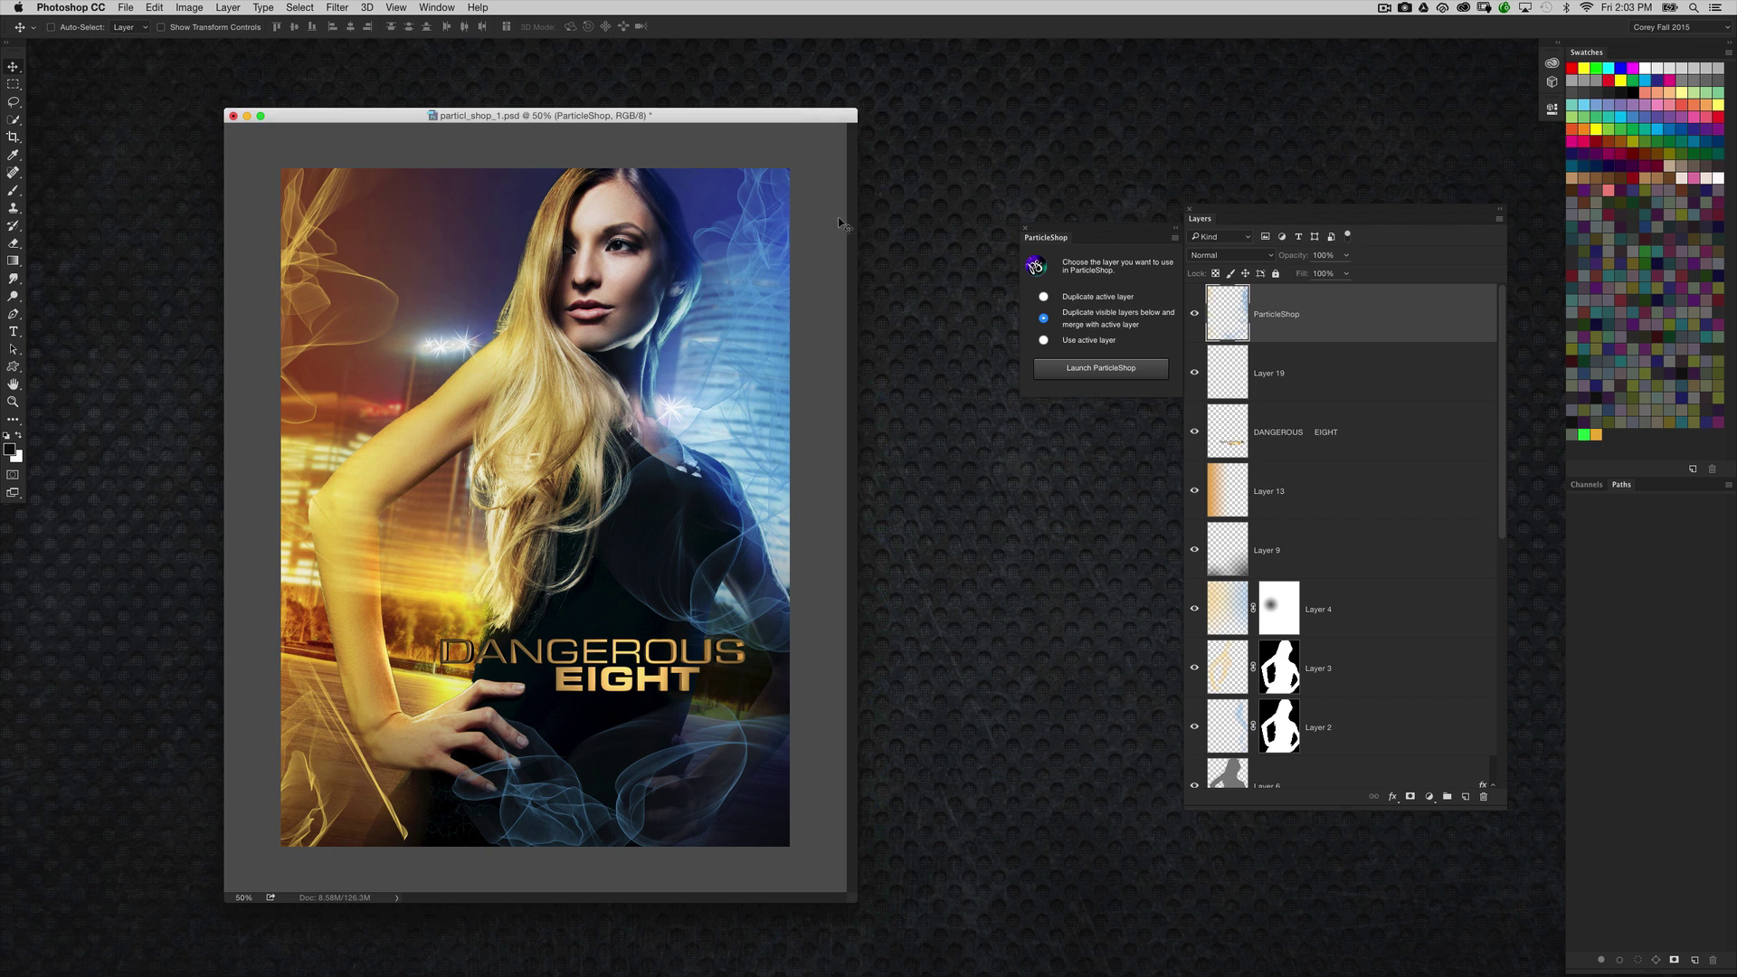
key("super+n")
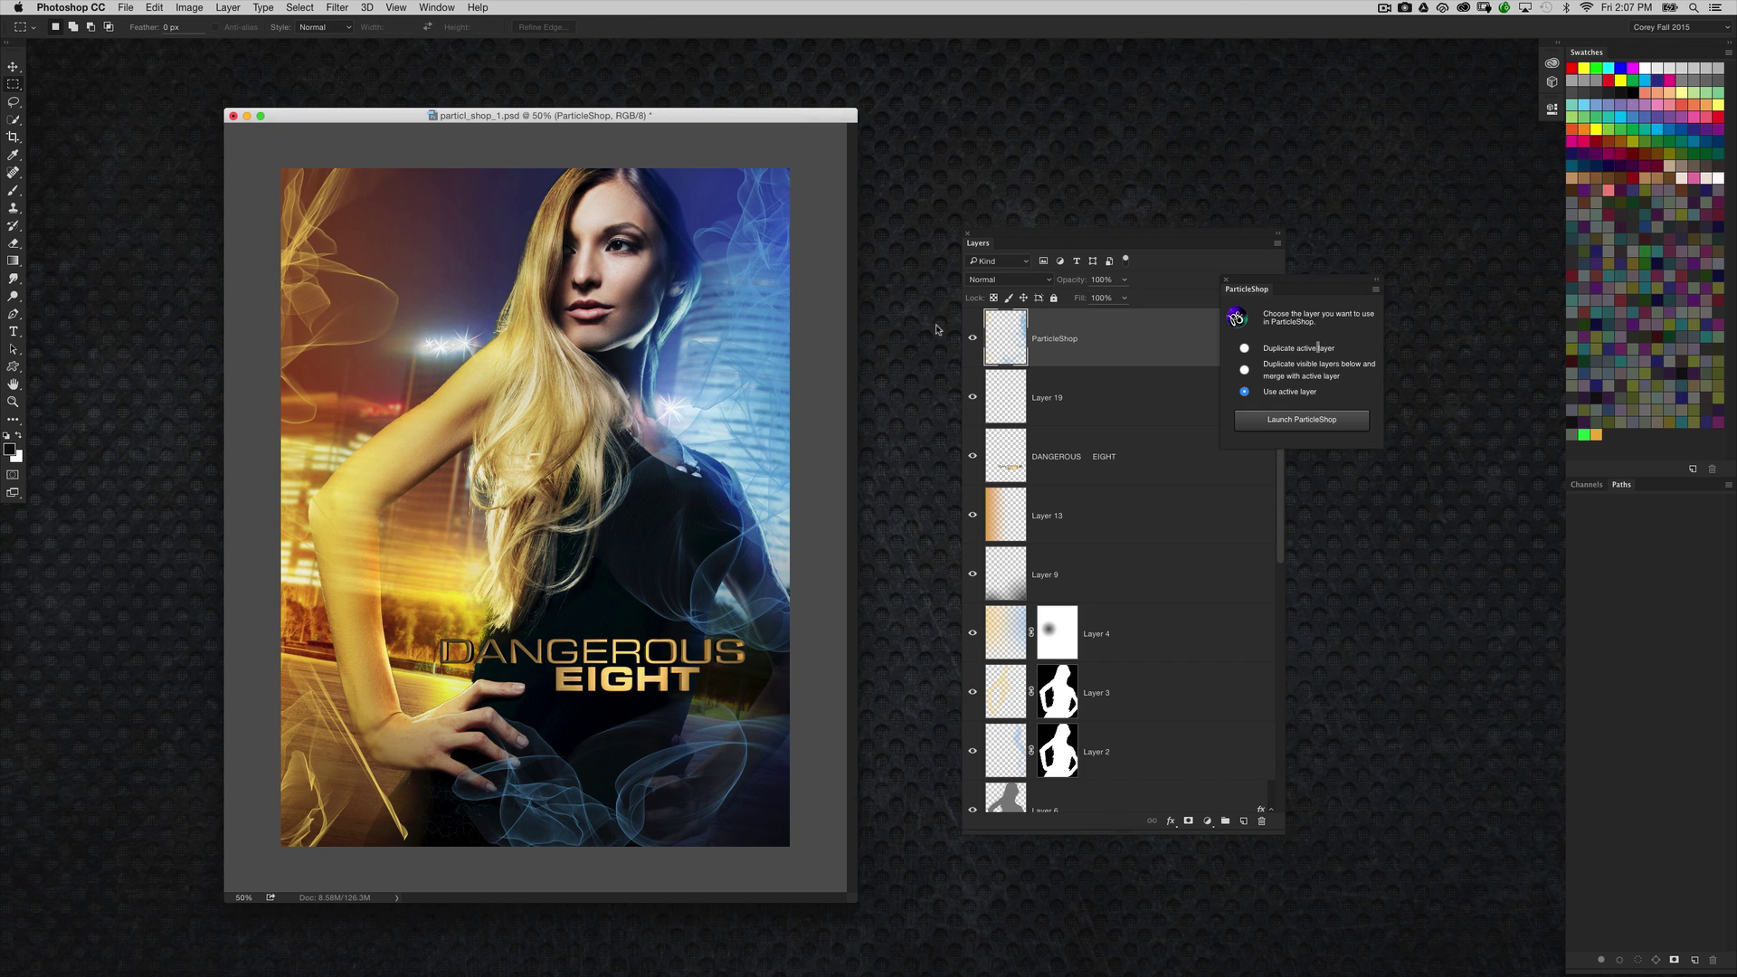
Create a new 1500 × 1000 pixel document, Untitled-1, and move the Layers panel aside
left_click(127, 7)
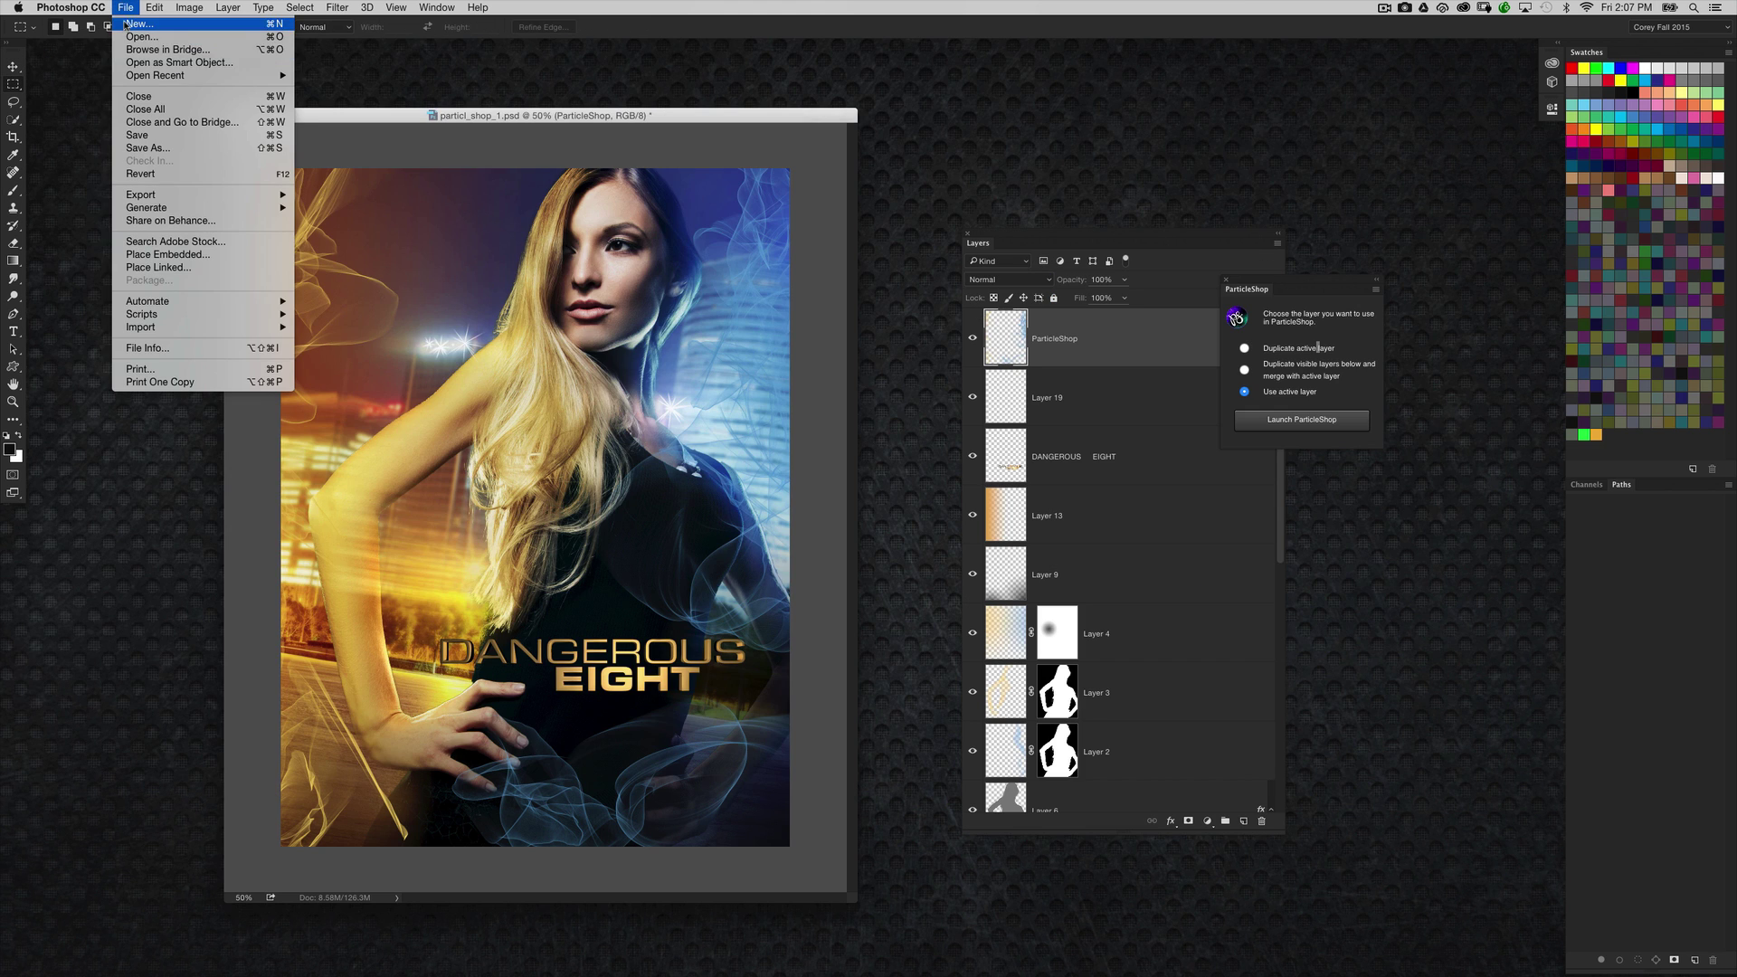
left_click(135, 24)
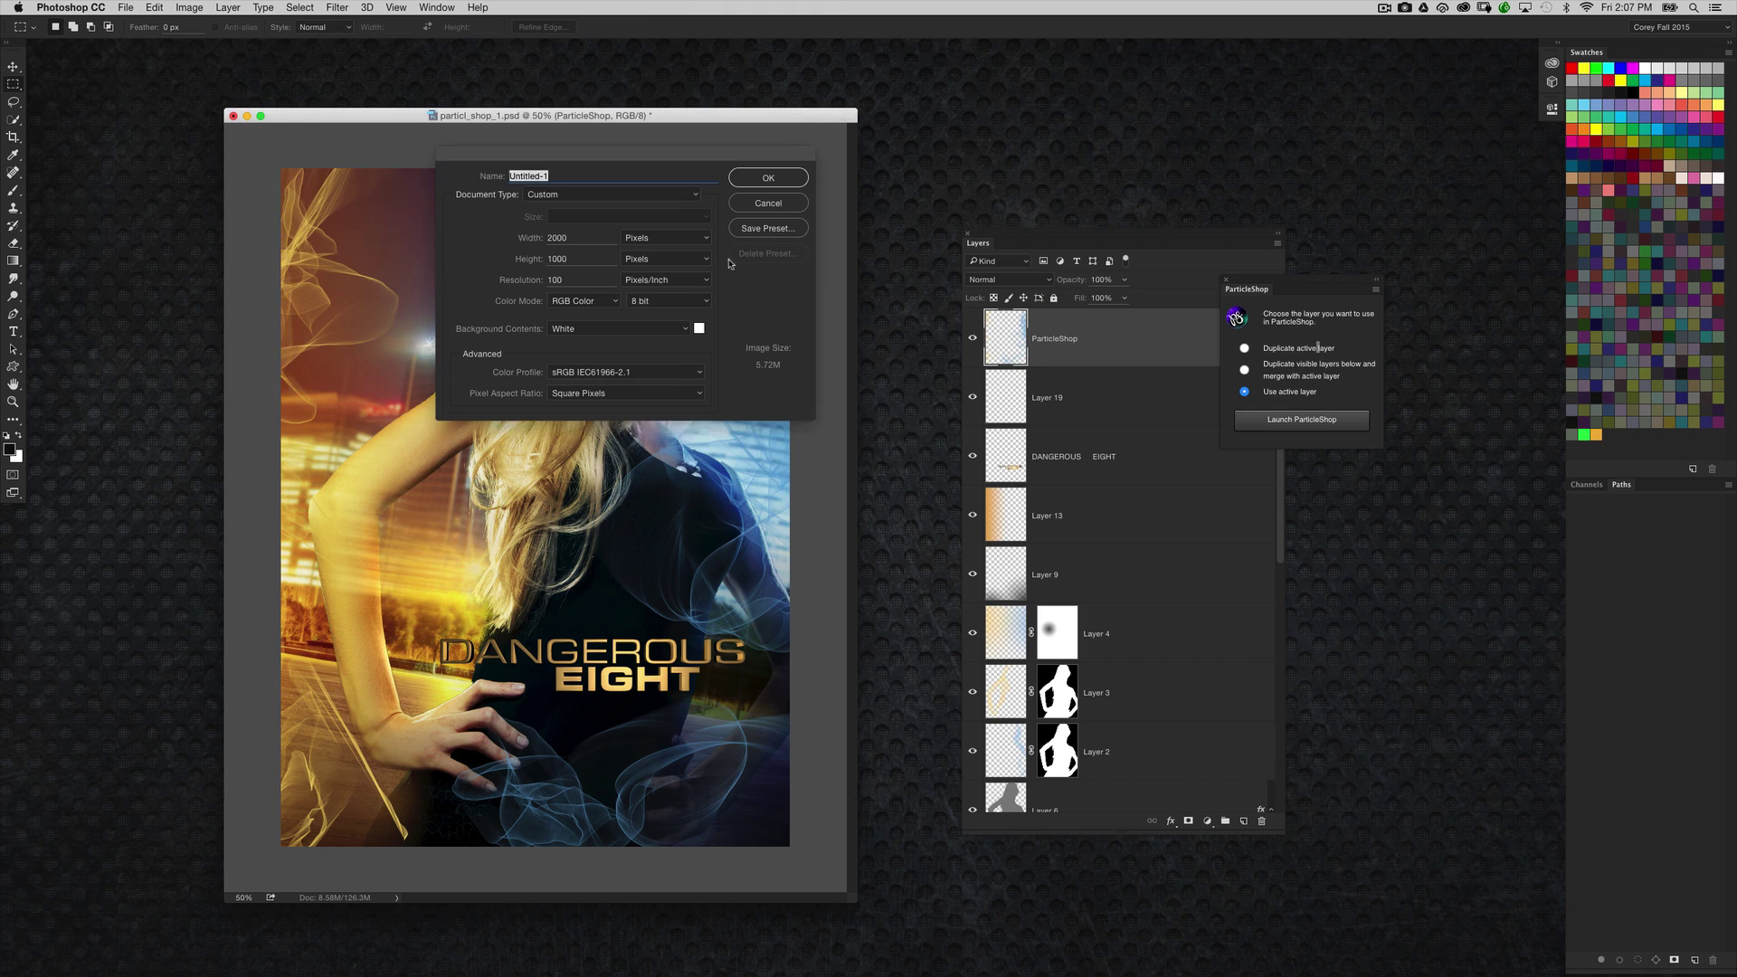
double_click(559, 238)
type("150")
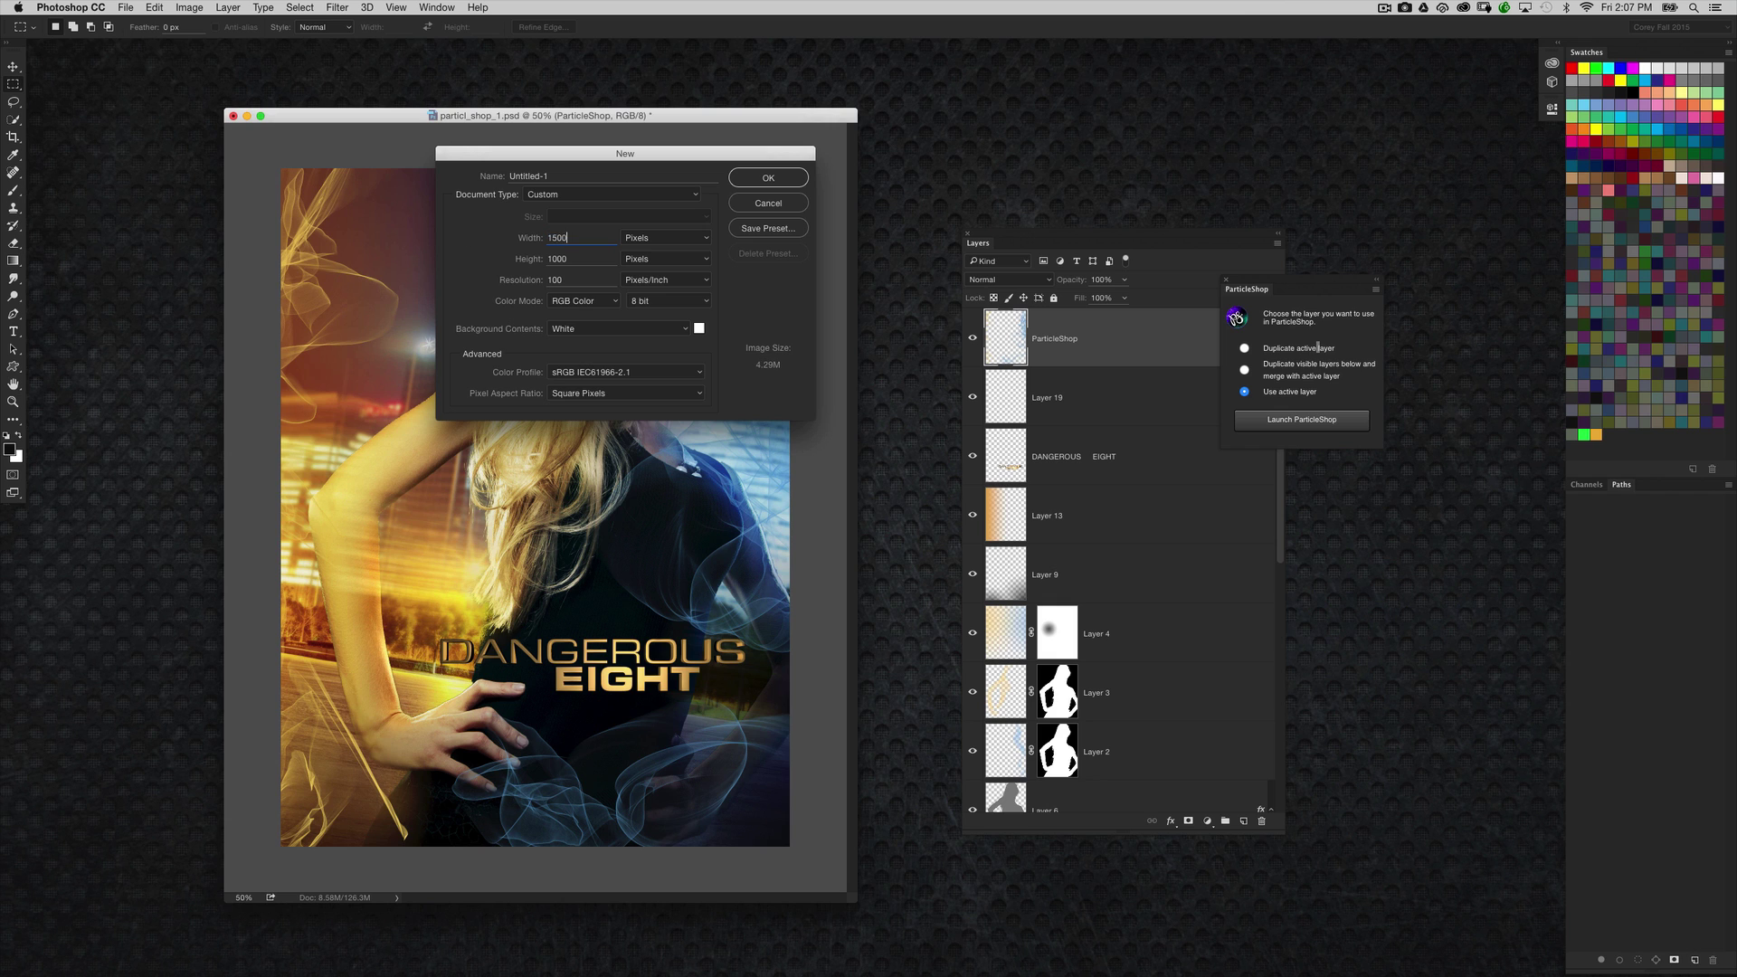
left_click(793, 181)
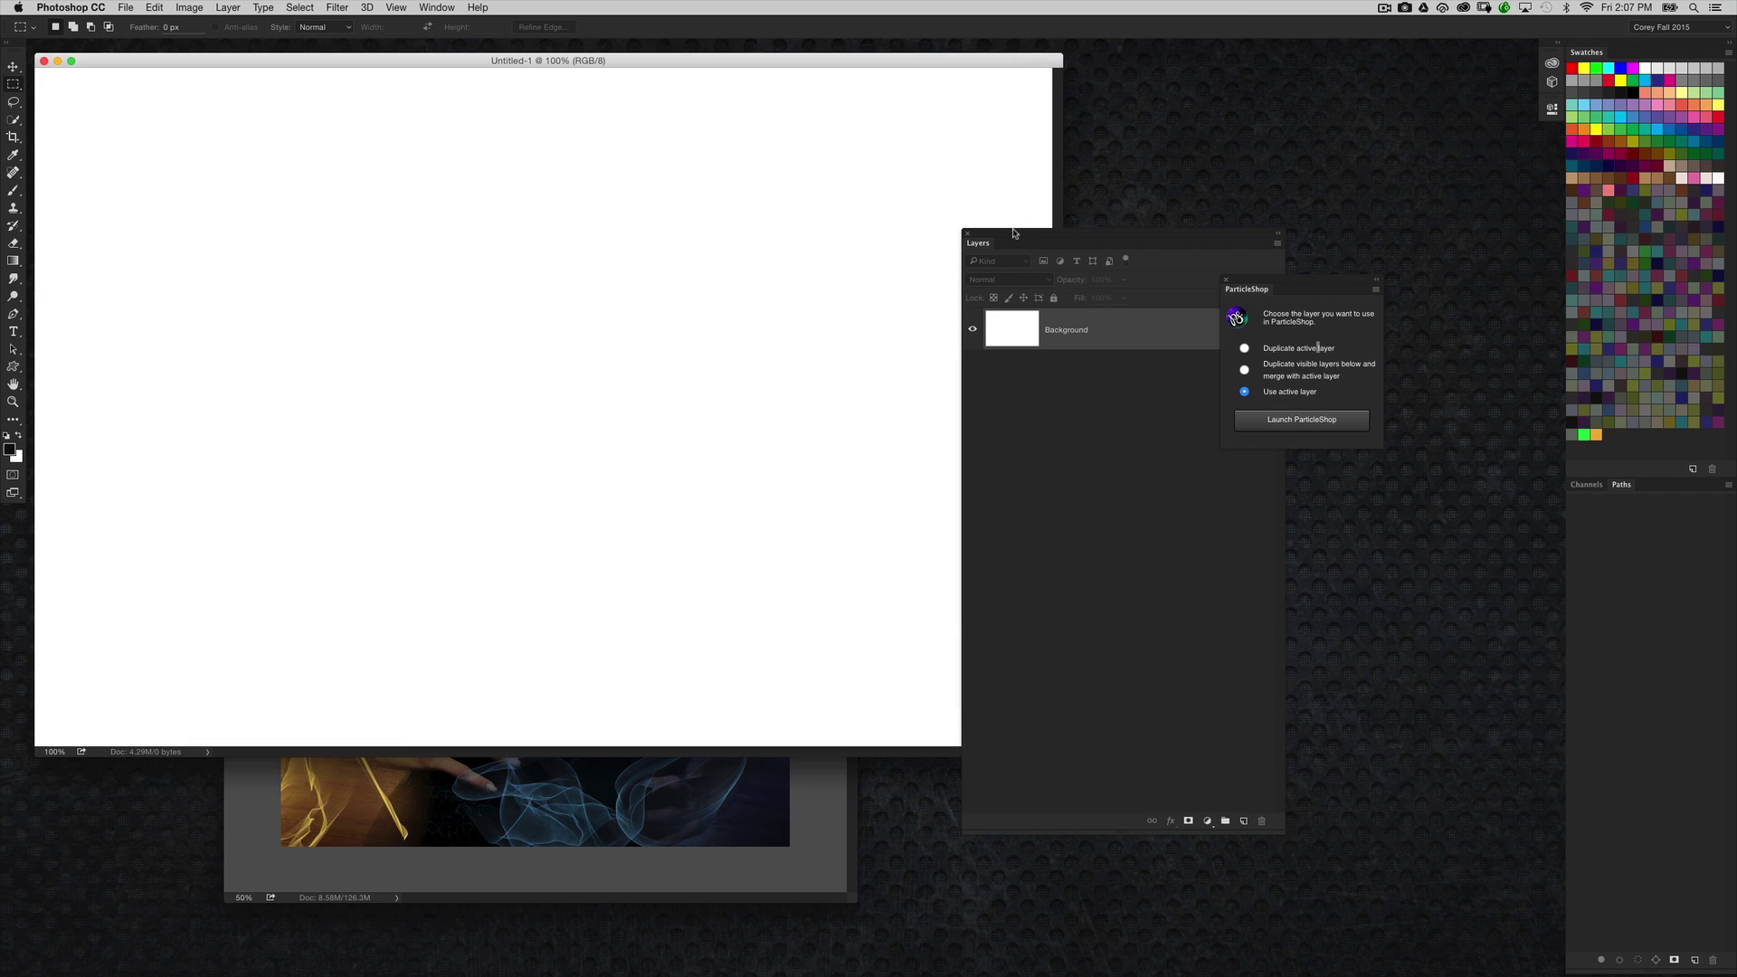
left_click_drag(1014, 234, 1180, 263)
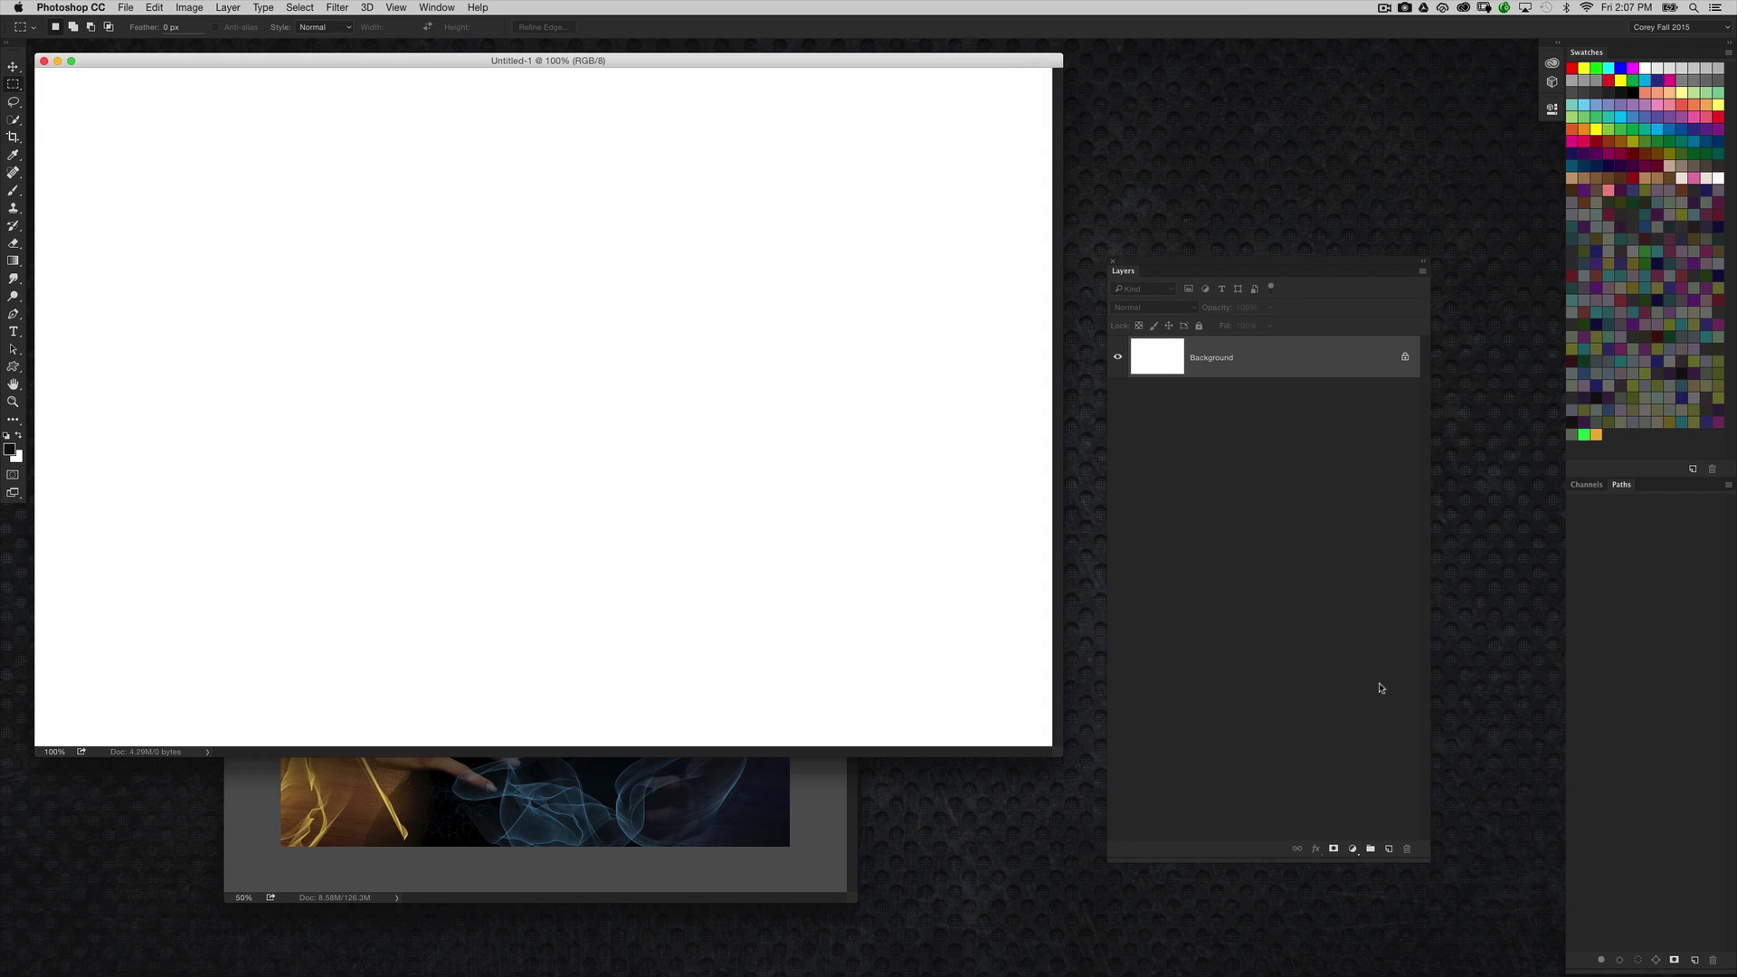
Add Layer 1 and fill a tall full-height rectangular column with white
left_click(1389, 848)
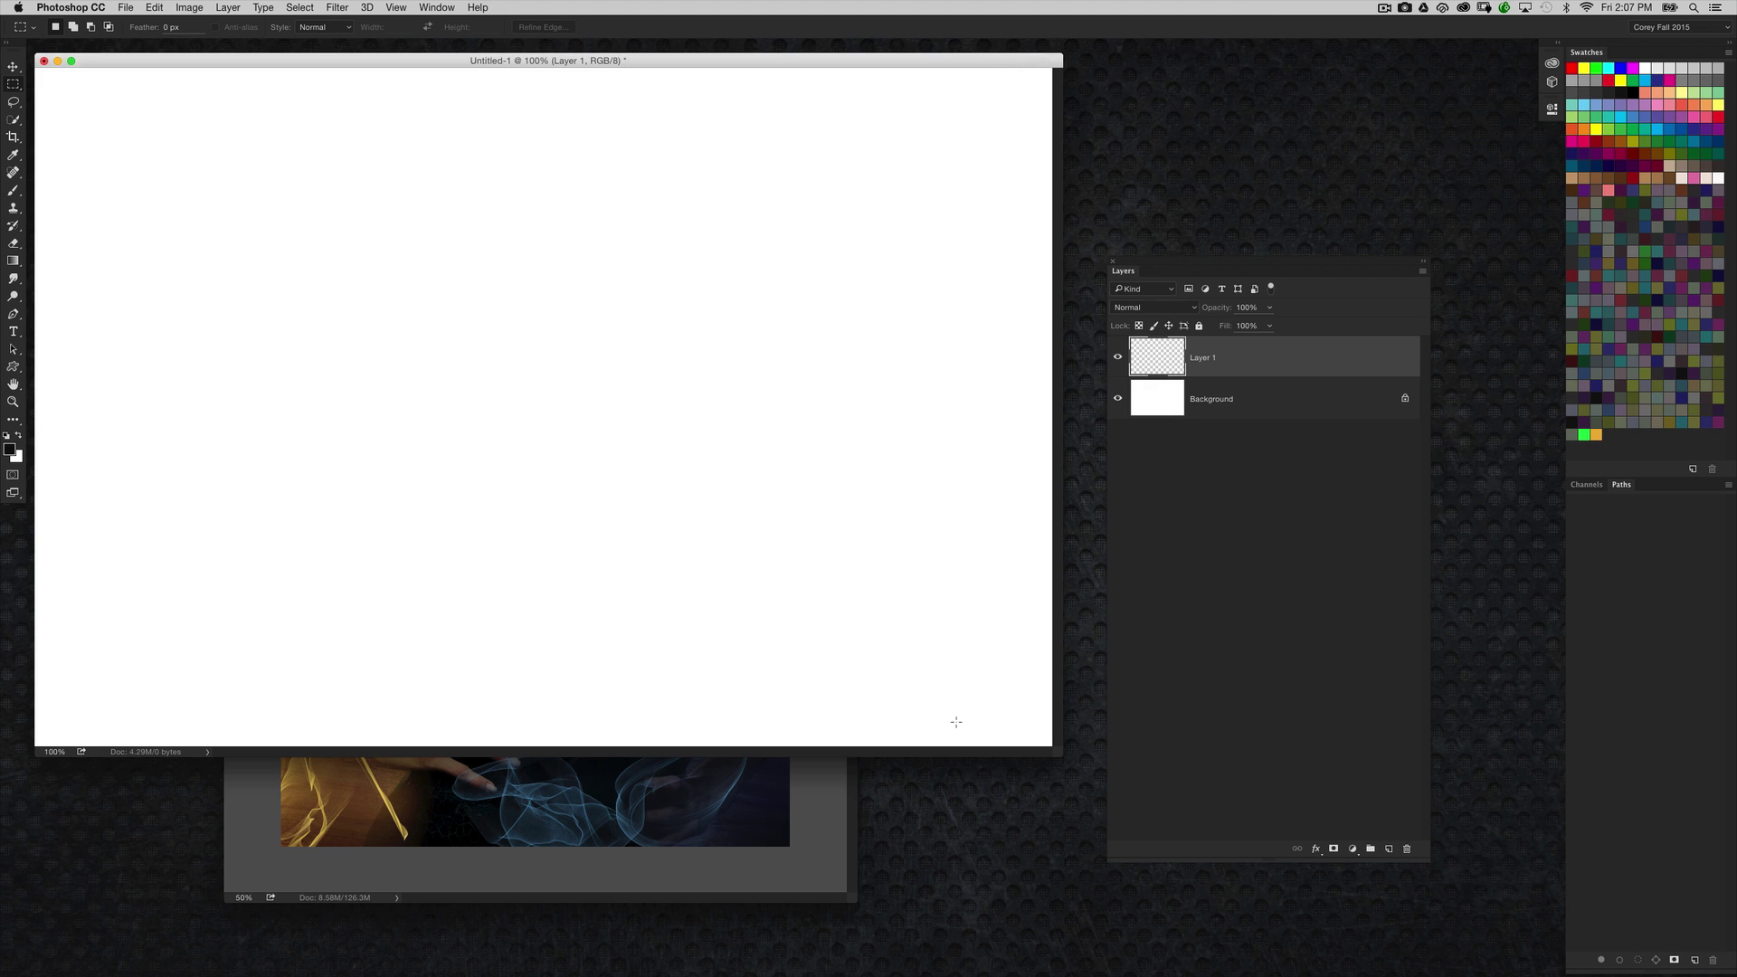
left_click_drag(1061, 758, 1104, 823)
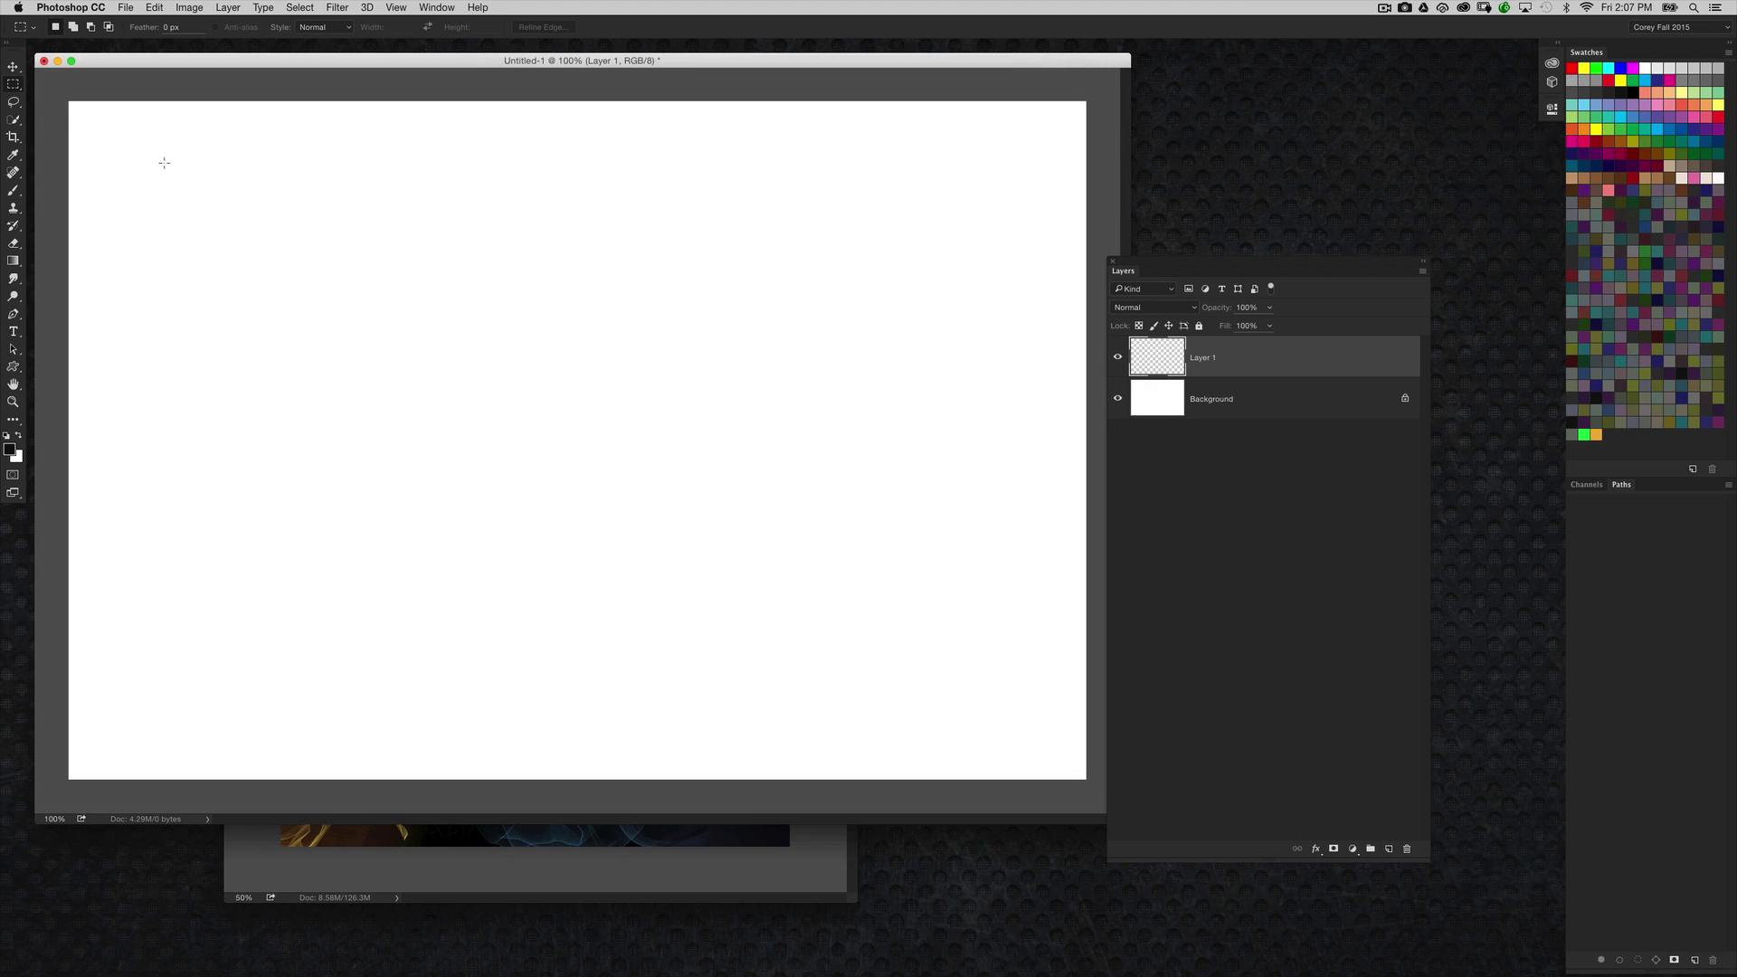
left_click_drag(212, 90, 469, 832)
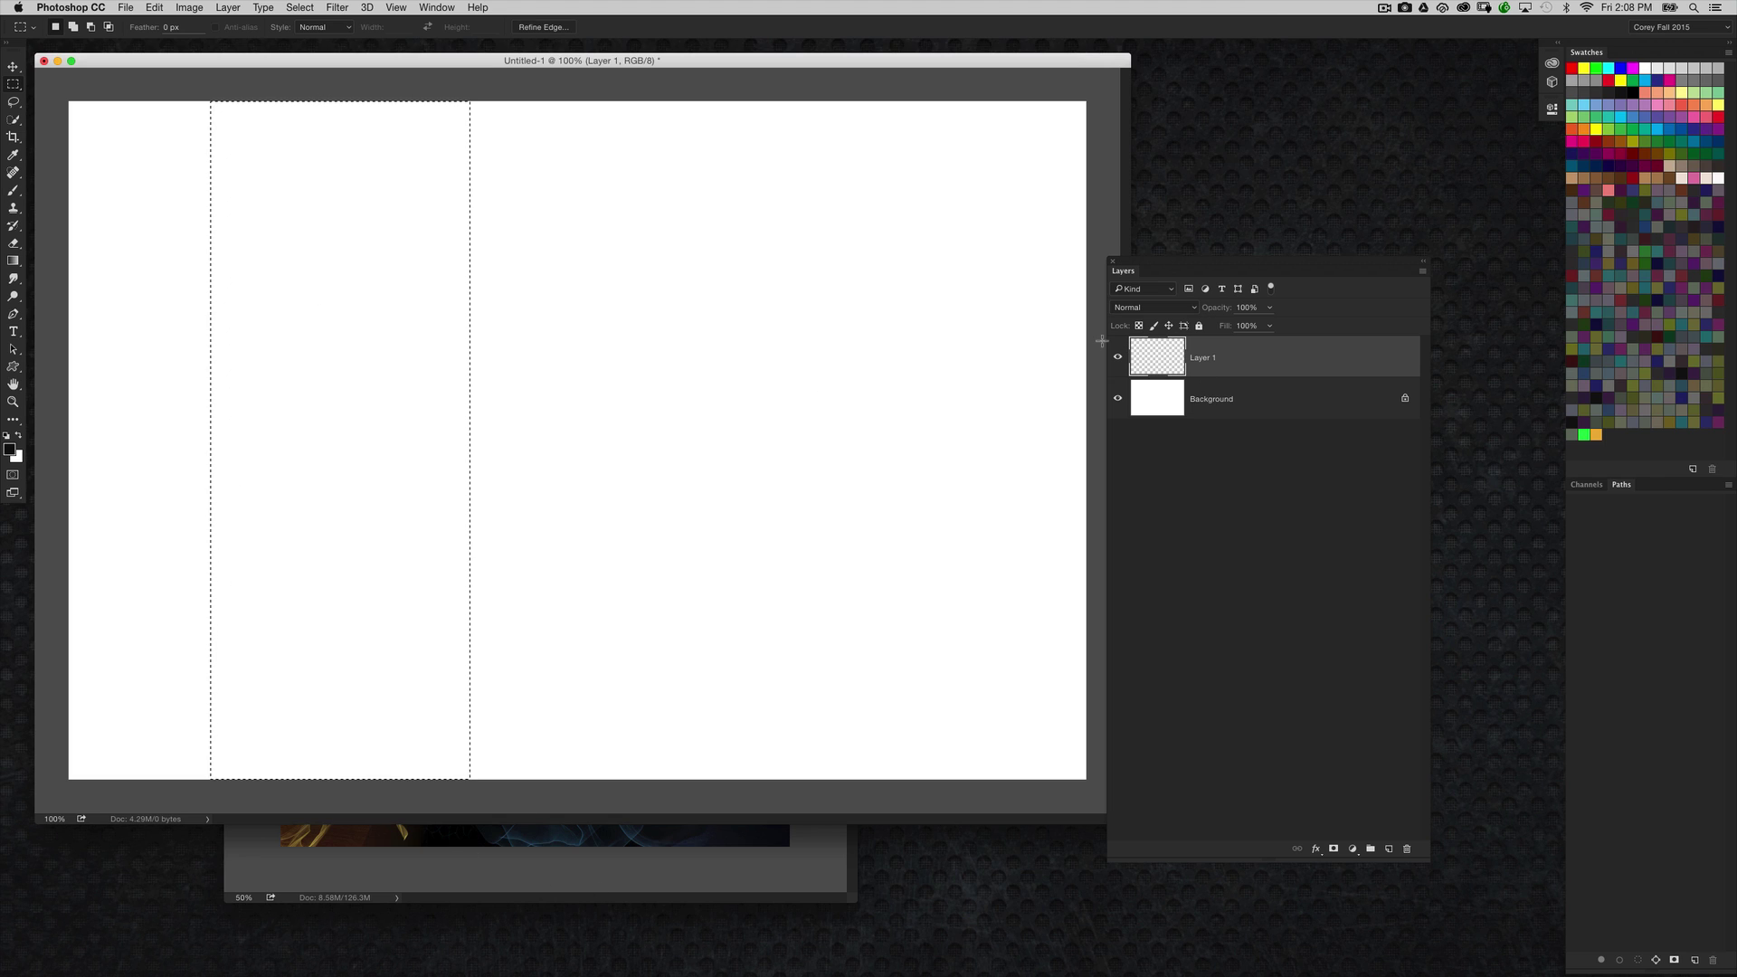
key("super+BackSpace")
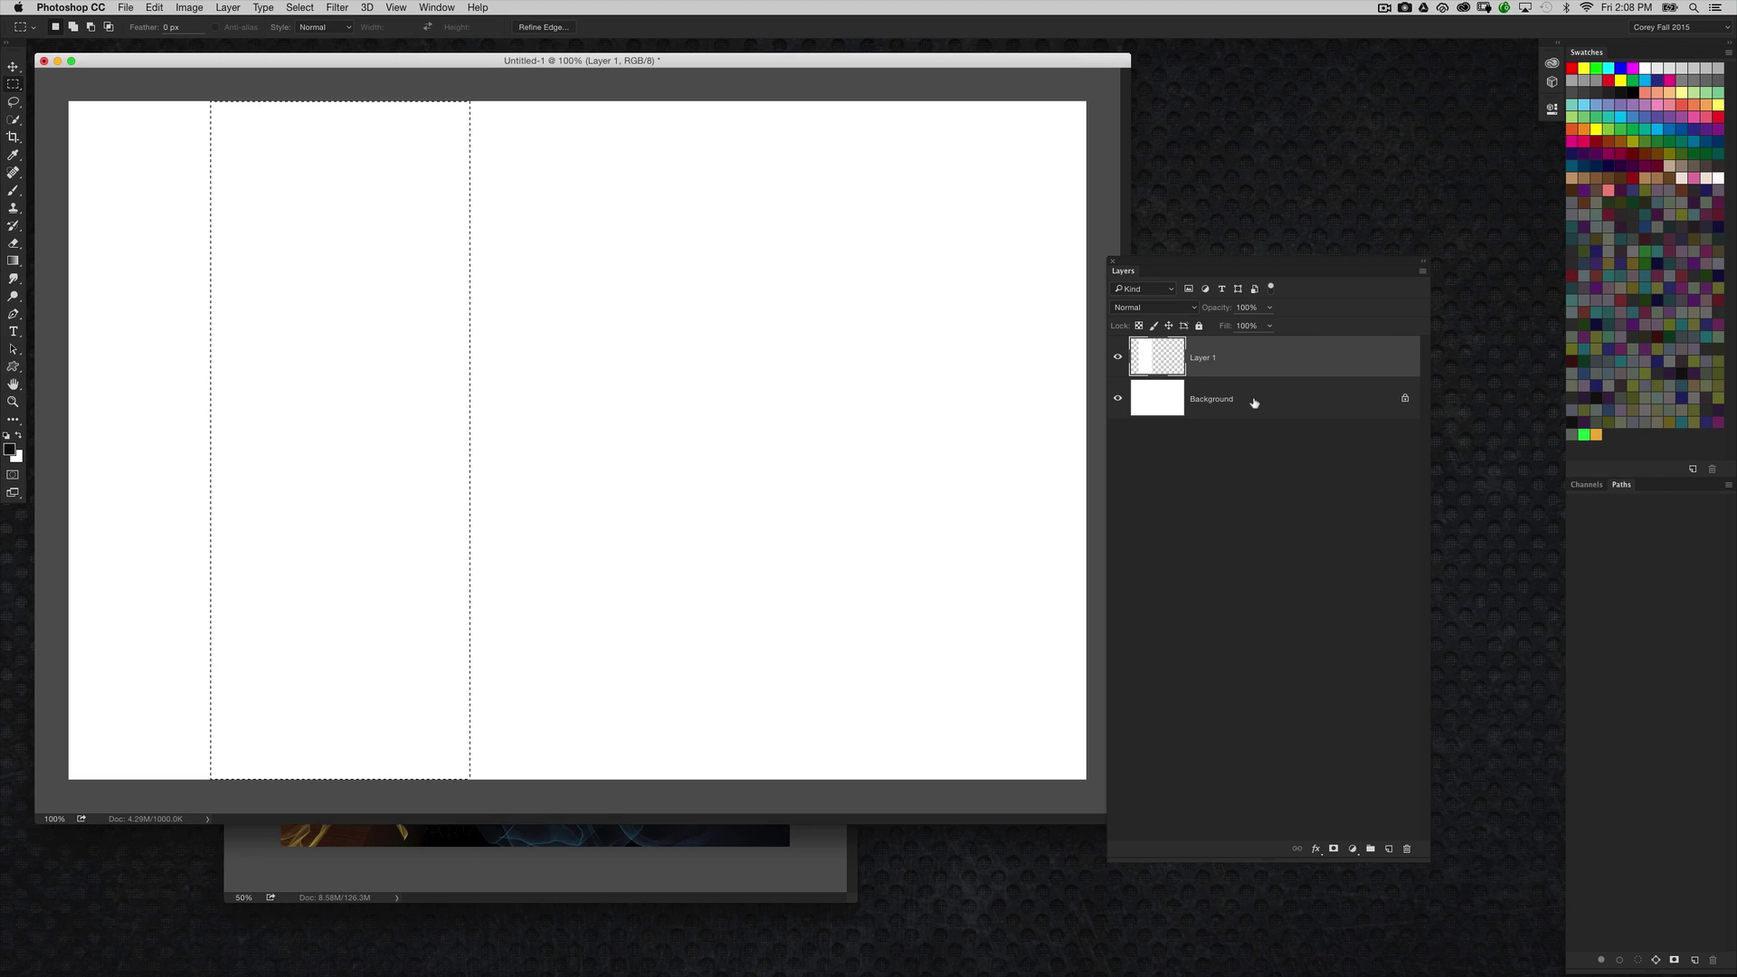
Toggle Background visibility to check the white column, then reposition the Layers and ParticleShop panels
left_click(1118, 401)
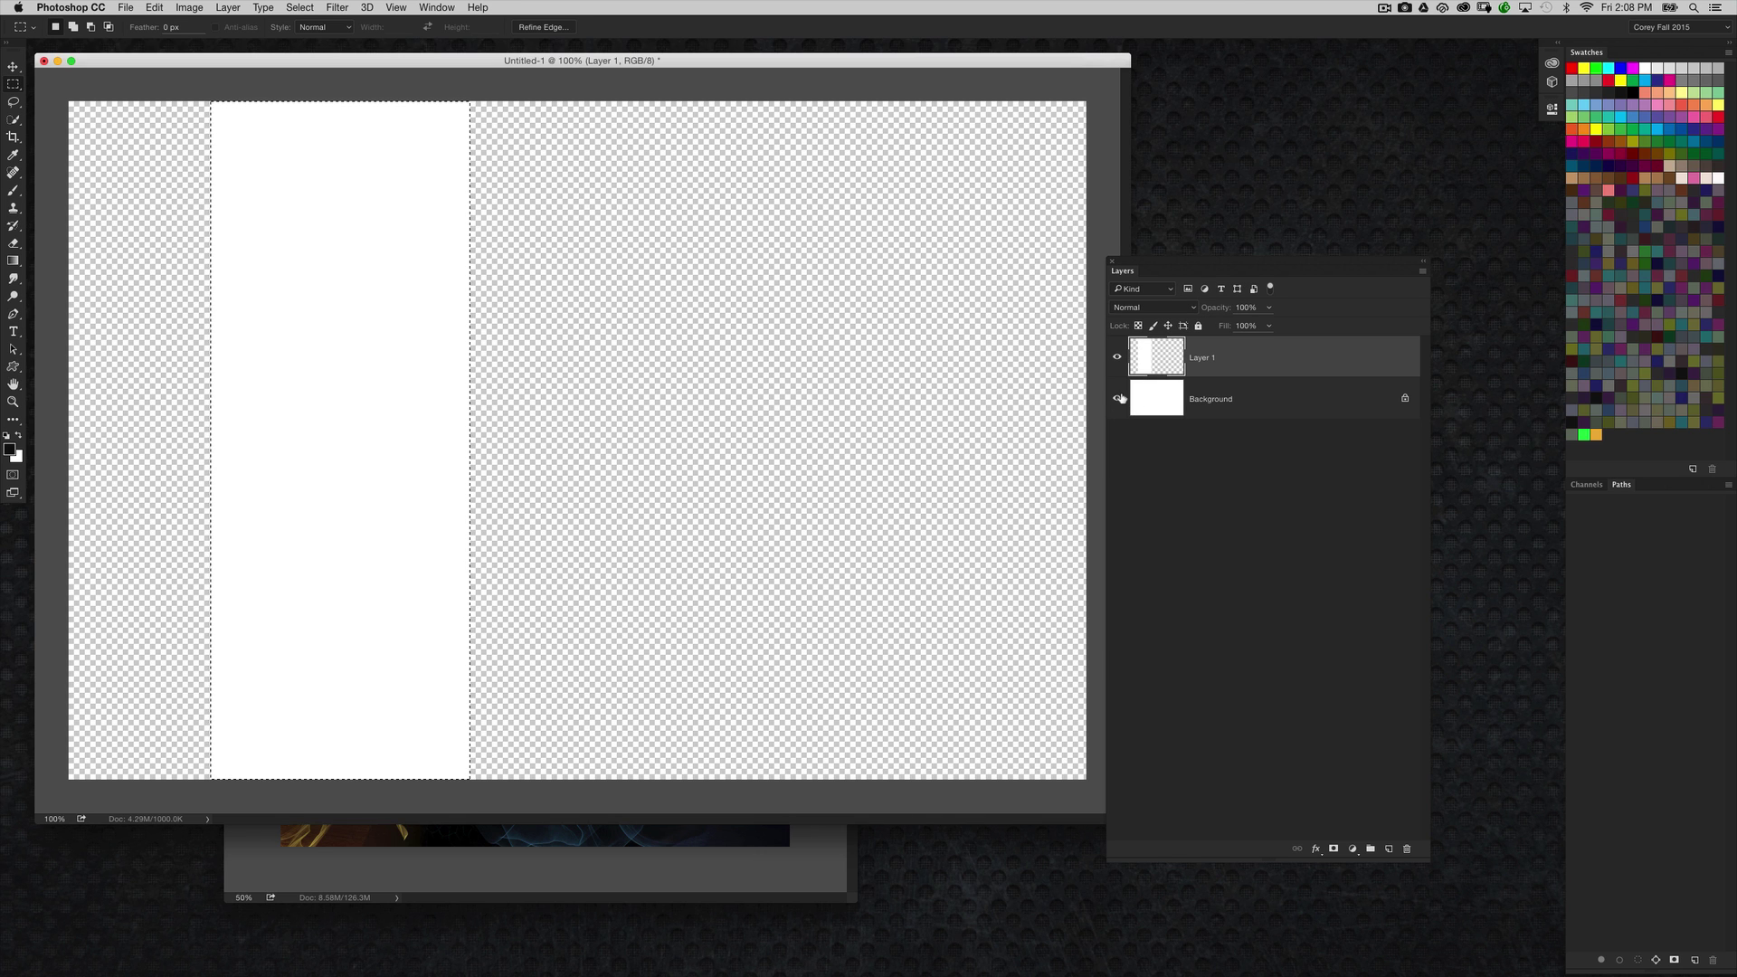
left_click(1119, 398)
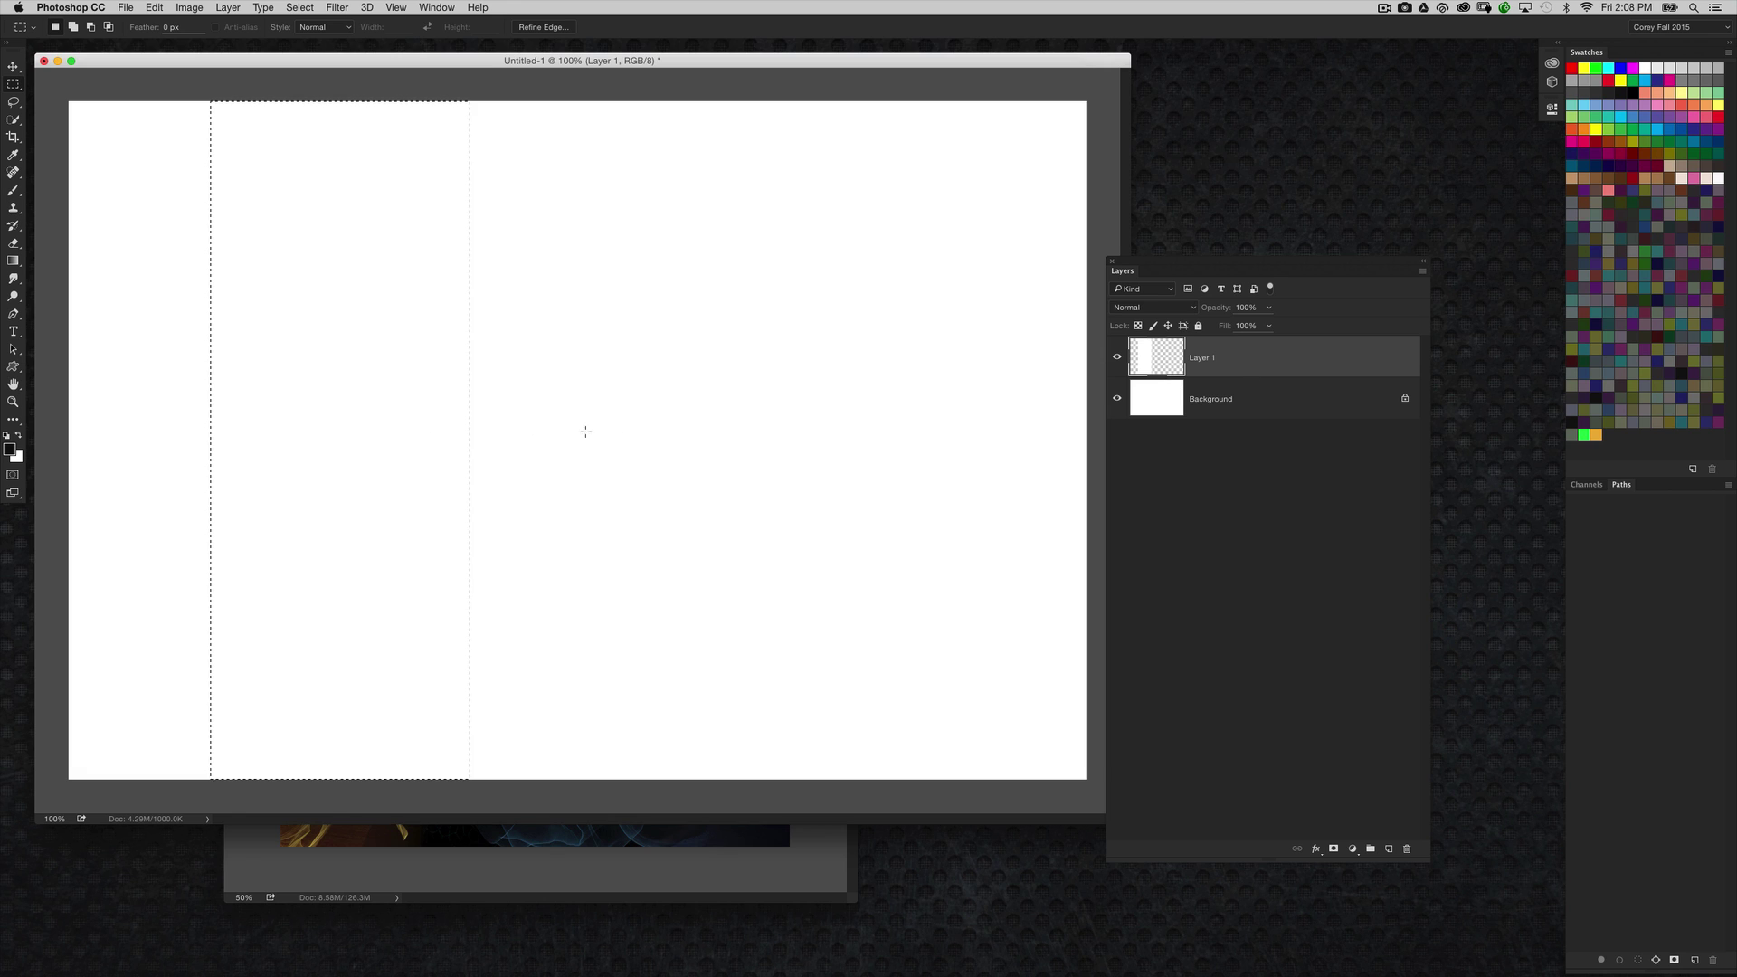
left_click_drag(1176, 261, 816, 276)
left_click_drag(1290, 286, 1285, 209)
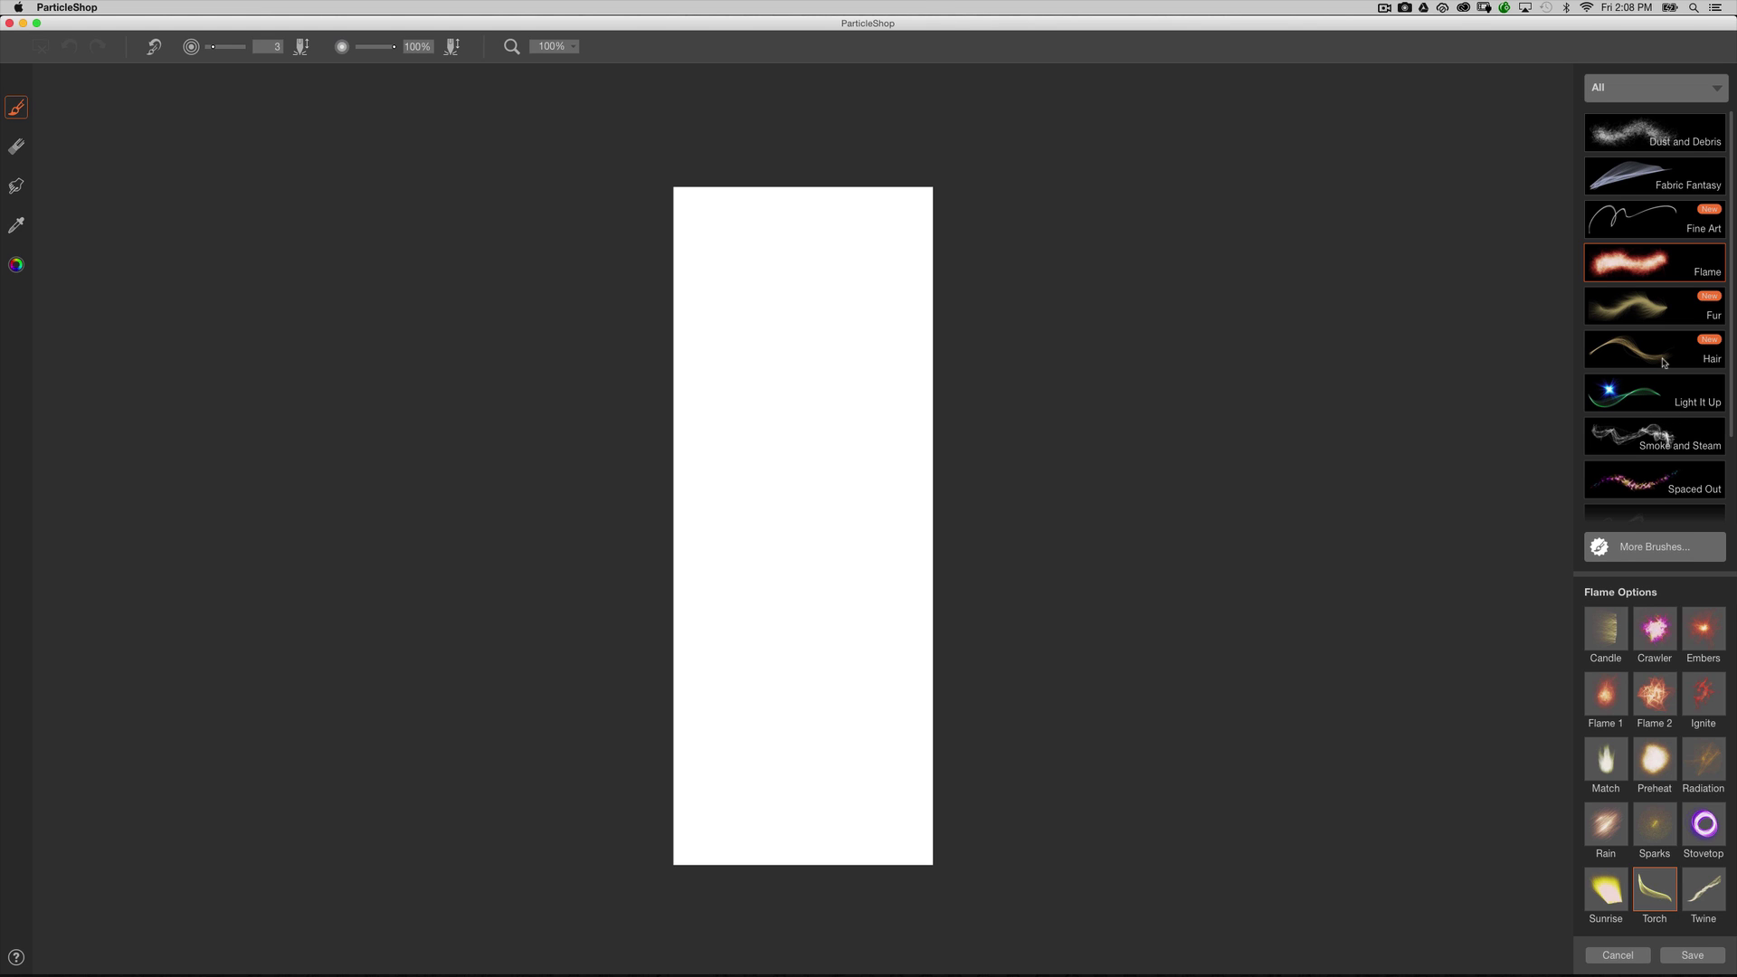
scroll(1663, 362, "down", 3)
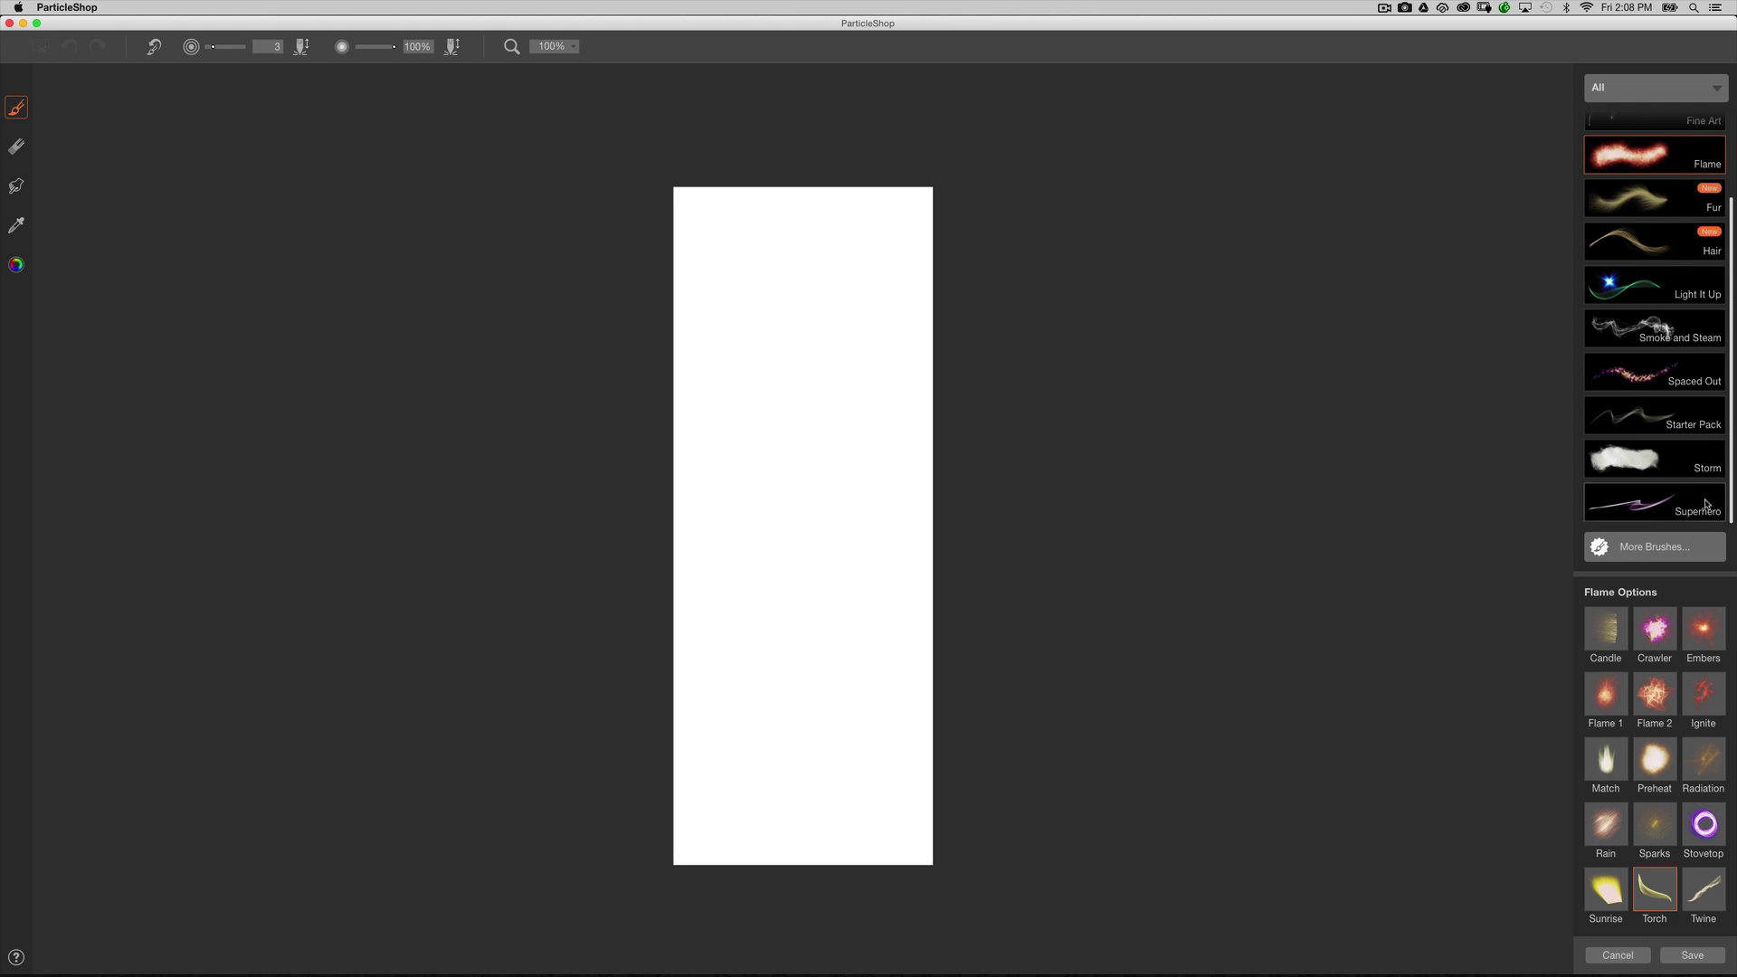
scroll(1692, 407, "up", 3)
scroll(1683, 361, "down", 3)
scroll(1675, 312, "up", 3)
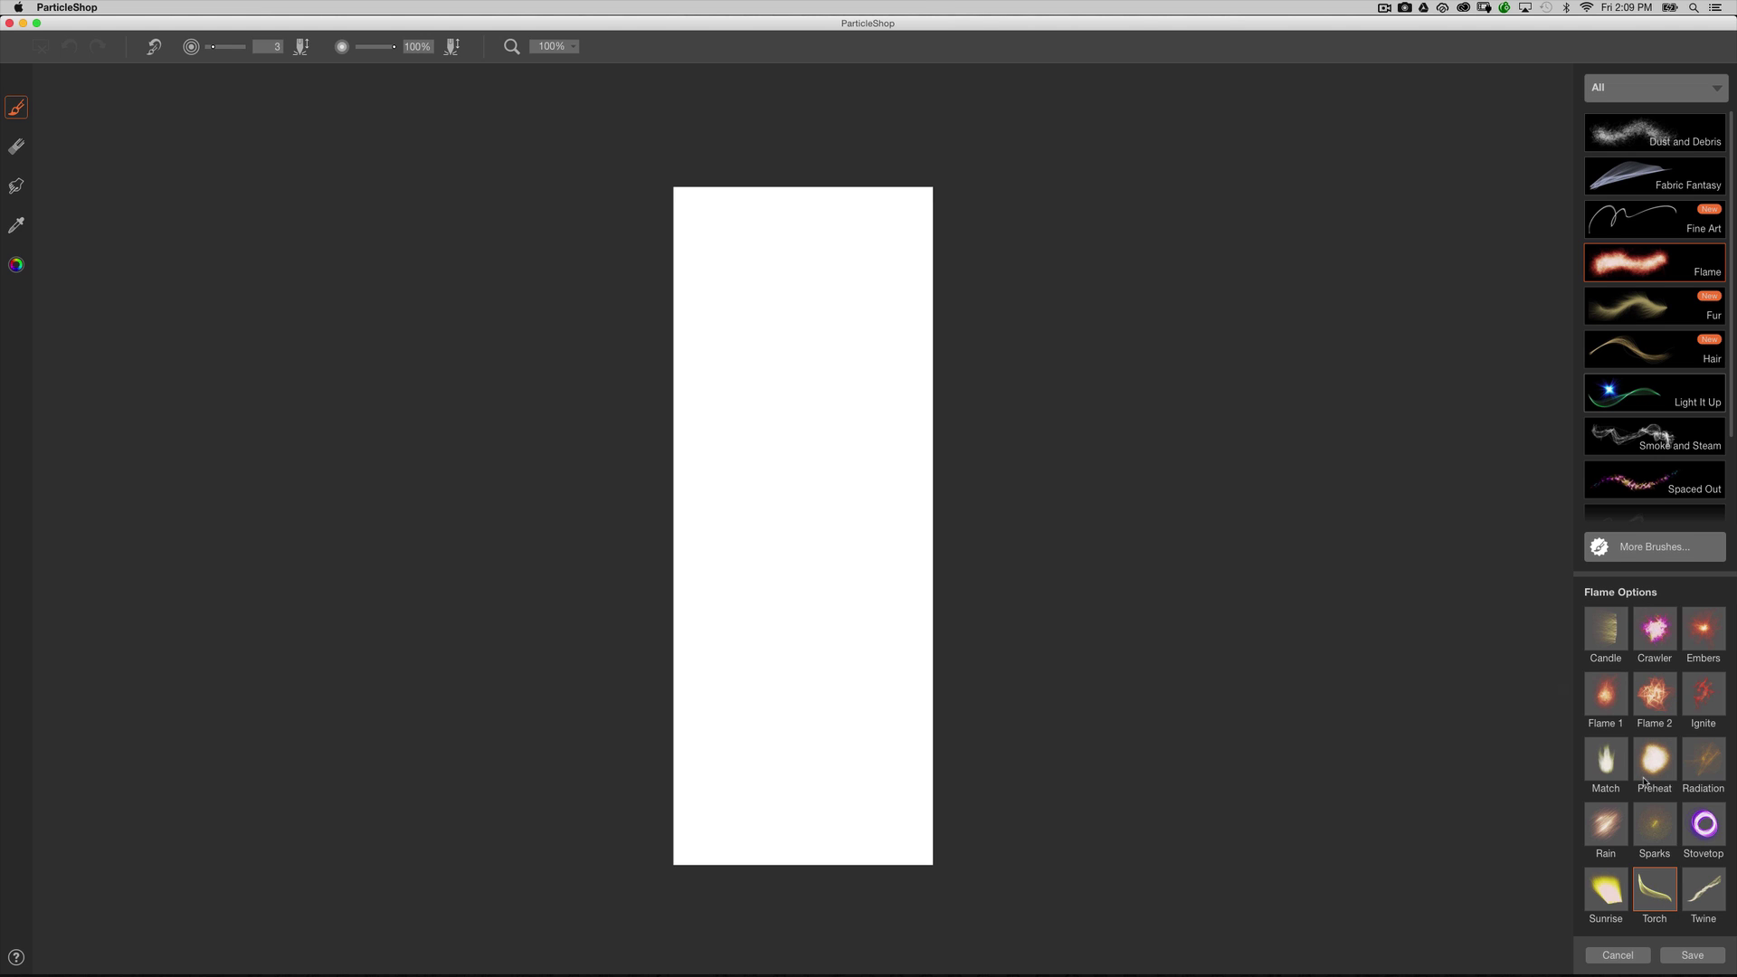
Set the ParticleShop brush colour to blue and make the brush much larger
left_click(16, 264)
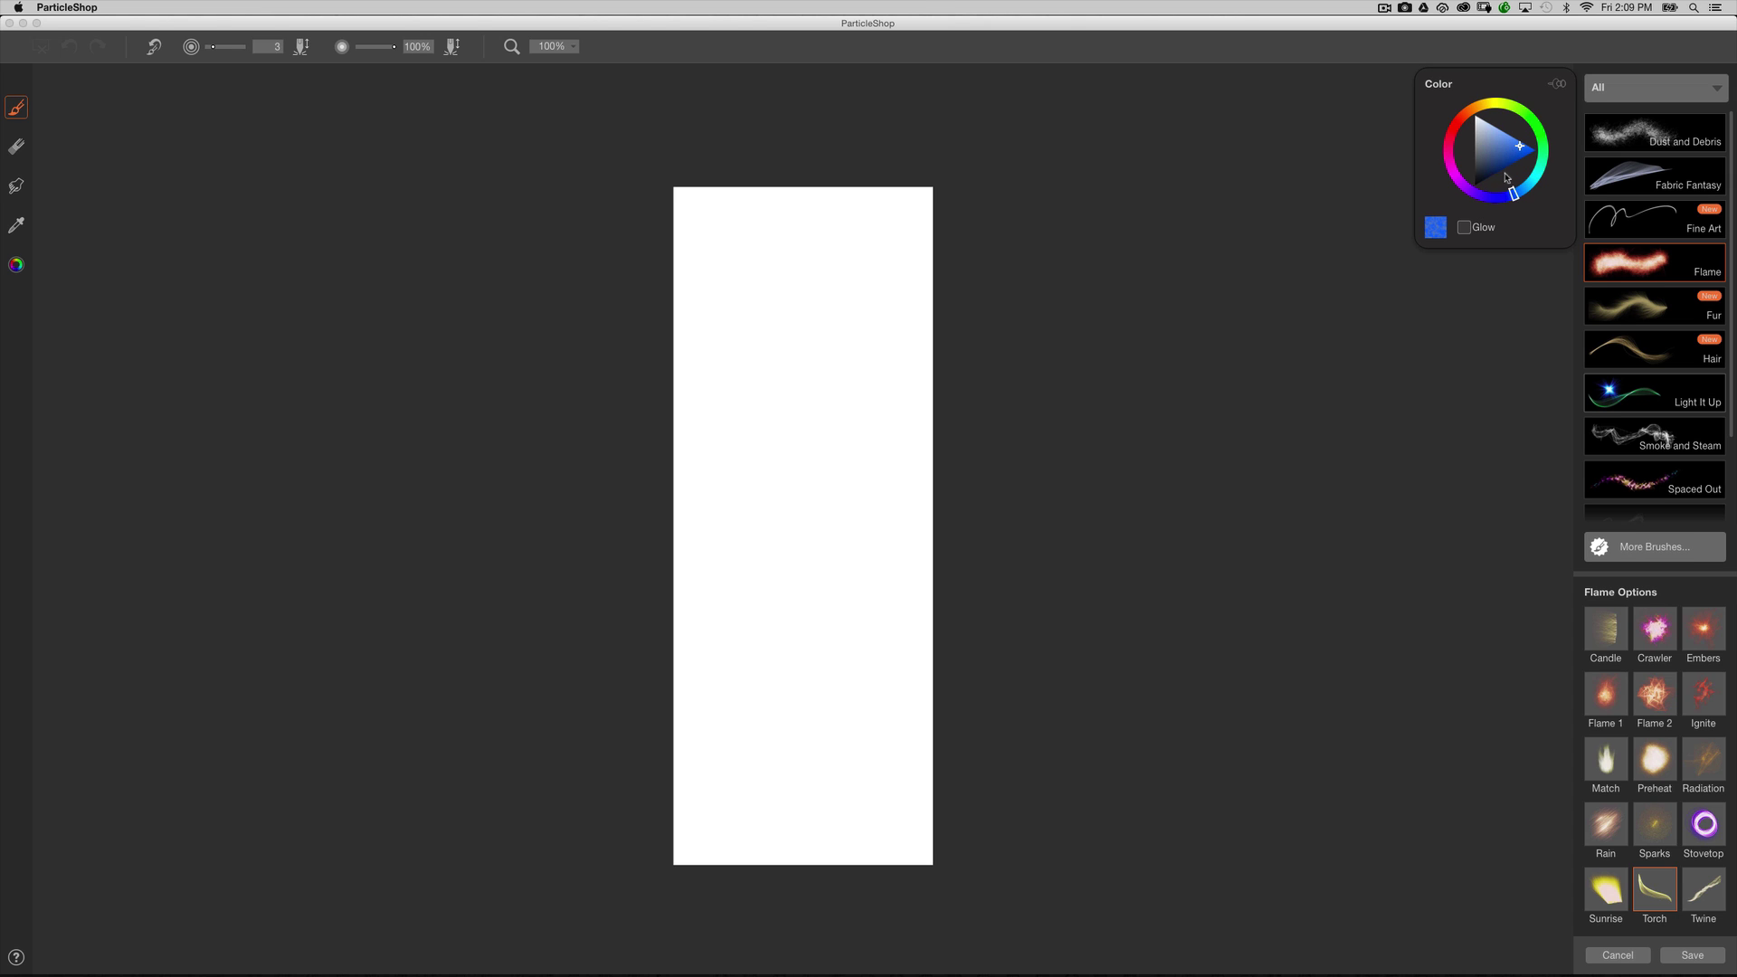
left_click_drag(1513, 193, 1510, 197)
left_click(952, 138)
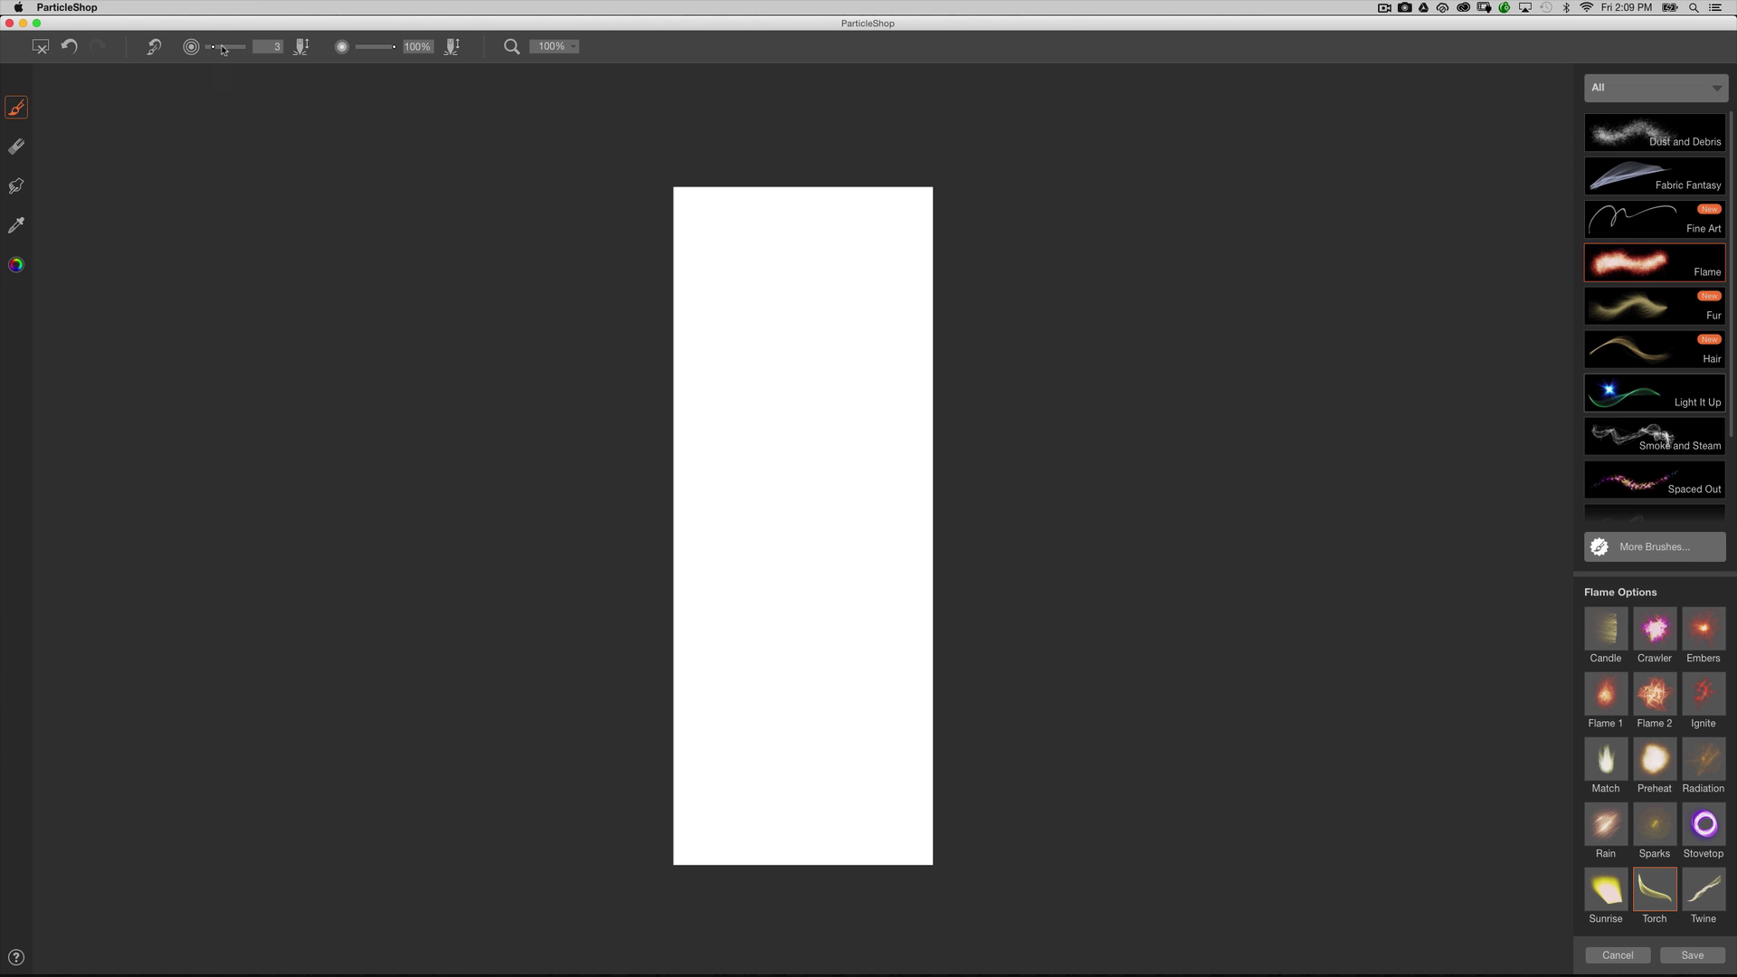
left_click_drag(229, 51, 230, 53)
Fine-tune the brush size with test strokes down the canvas, undoing each one
mouse_move(810, 287)
left_mouse_down()
mouse_move(795, 570)
mouse_move(895, 717)
left_mouse_up()
left_click_drag(235, 50, 233, 52)
left_click_drag(853, 325, 873, 679)
key("super+z")
left_click_drag(232, 51, 214, 52)
left_click_drag(916, 380, 914, 560)
key("super+z")
After two more undone trial strokes, sweep blue wireframe waves across the whole canvas
left_click_drag(796, 217, 769, 760)
key("super+z")
mouse_move(857, 226)
left_mouse_down()
mouse_move(873, 427)
mouse_move(868, 266)
mouse_move(812, 281)
mouse_move(900, 601)
mouse_move(824, 480)
mouse_move(837, 589)
mouse_move(1036, 839)
left_mouse_up()
key("super+z")
key("super+z")
mouse_move(814, 217)
left_mouse_down()
mouse_move(749, 162)
mouse_move(698, 787)
mouse_move(990, 778)
mouse_move(1225, 831)
left_mouse_up()
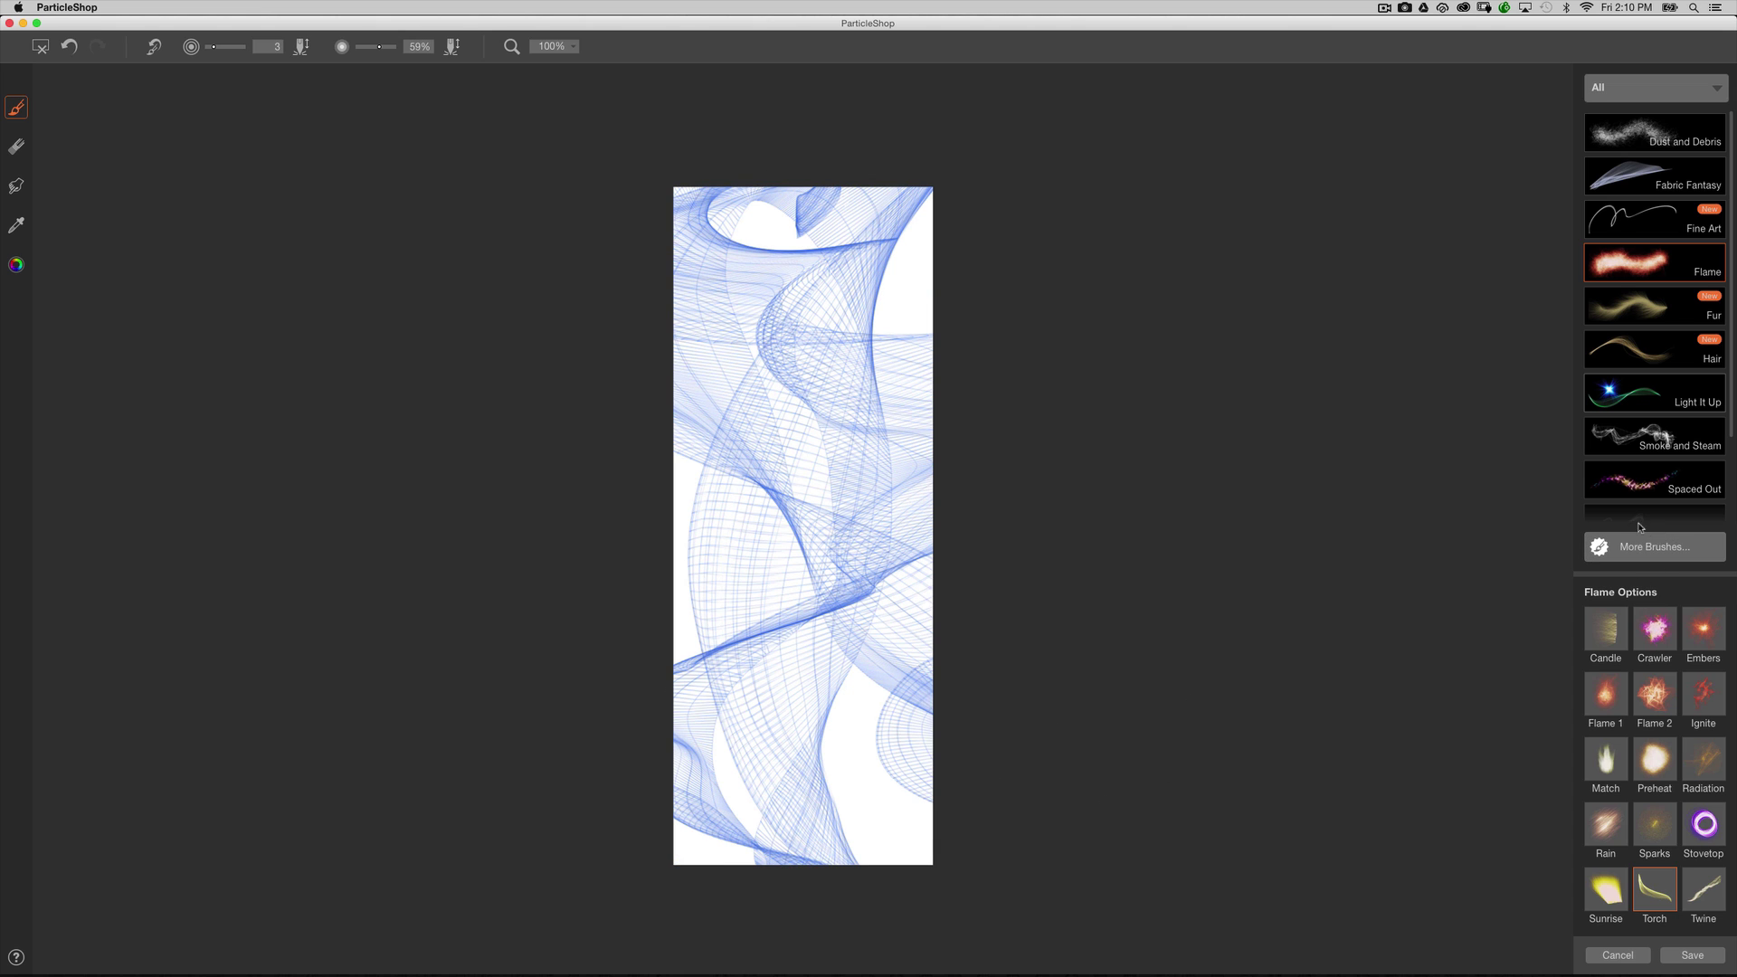
Save only the brushstrokes back to Photoshop as a layer and deselect them
left_click(1691, 956)
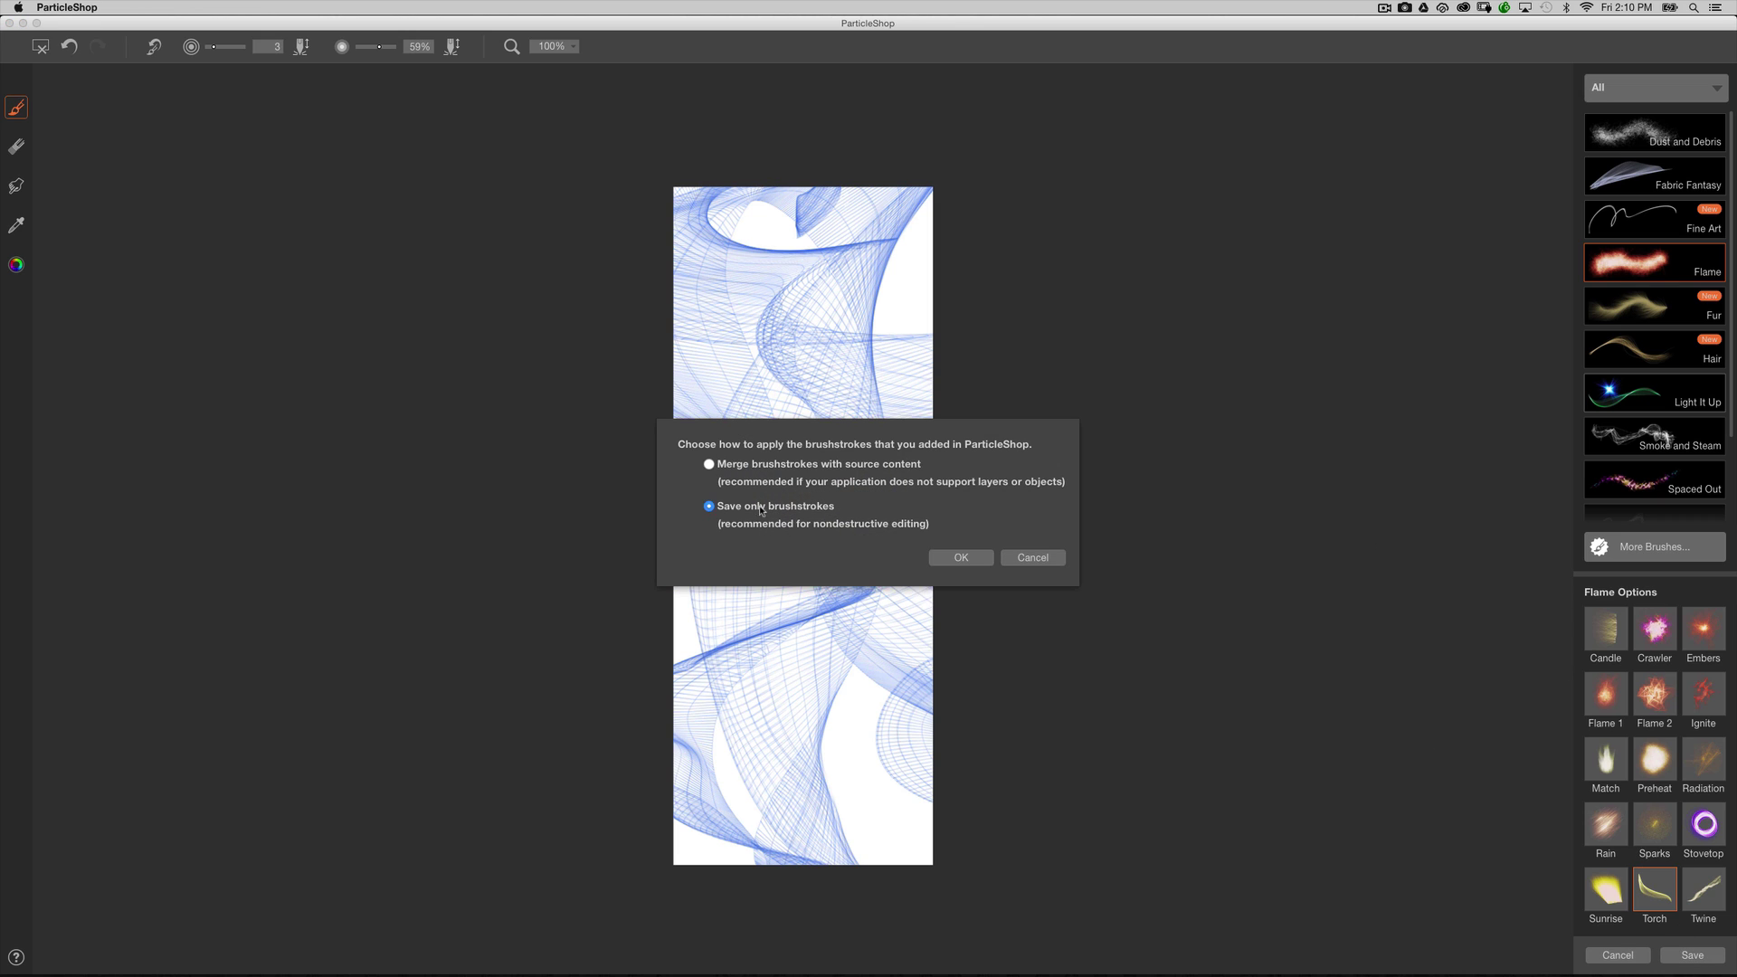
left_click(961, 557)
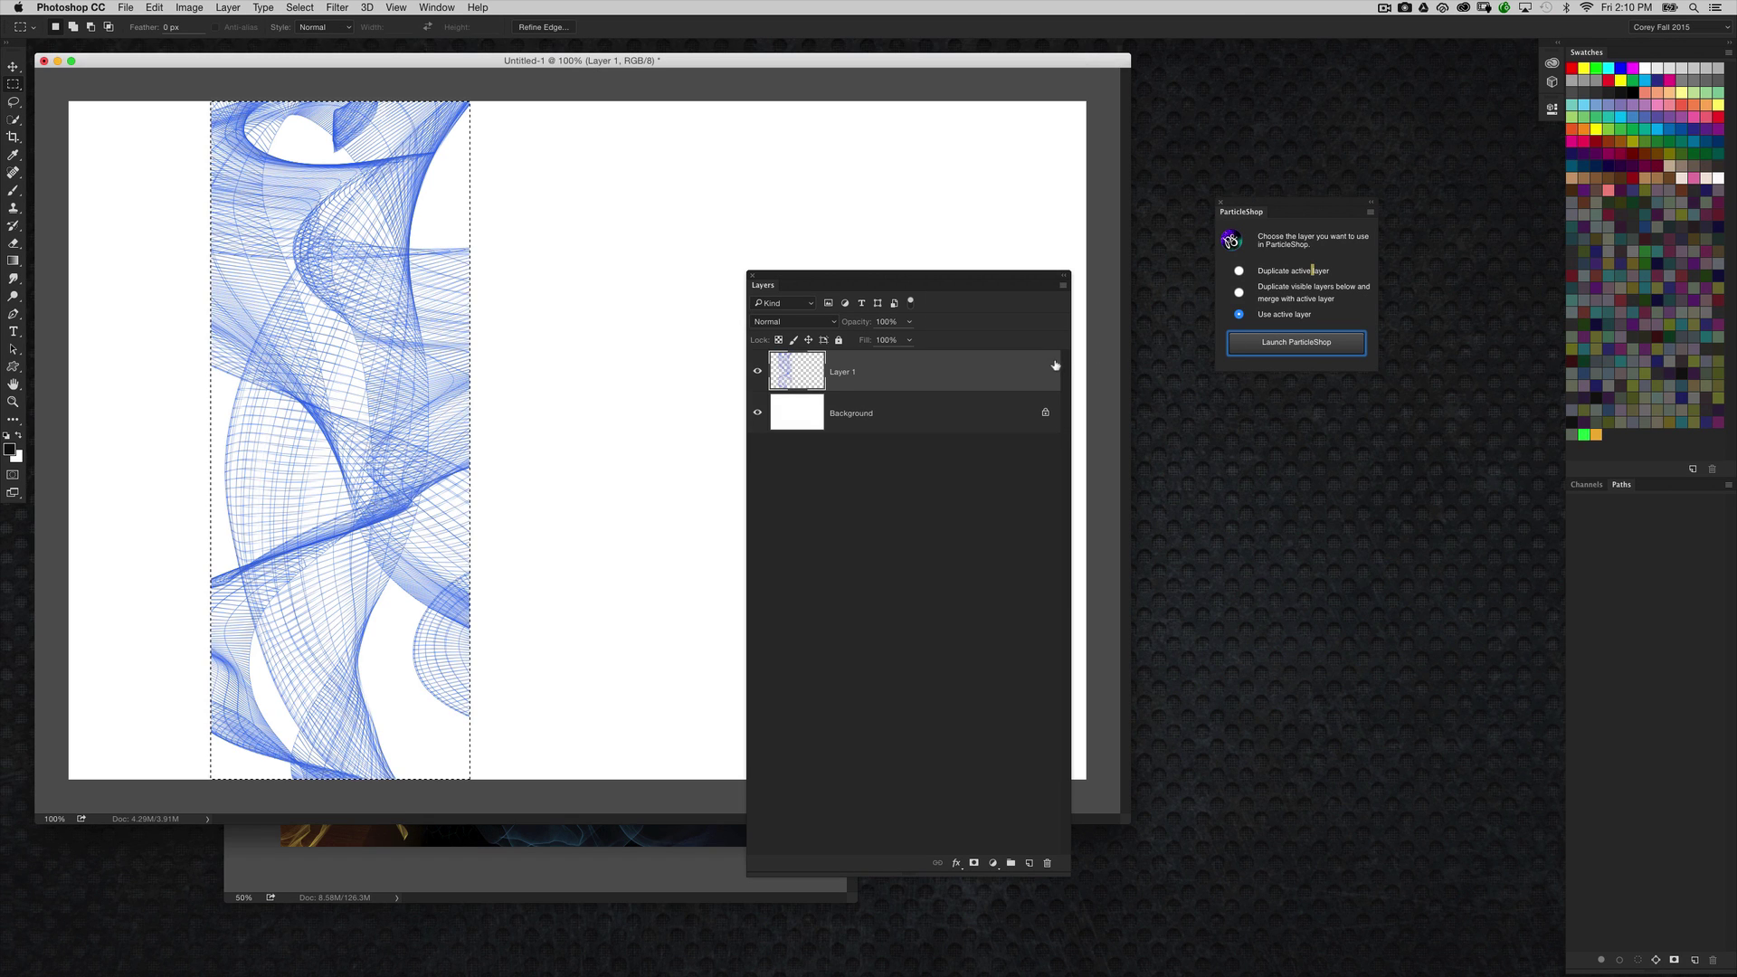
key("super+d")
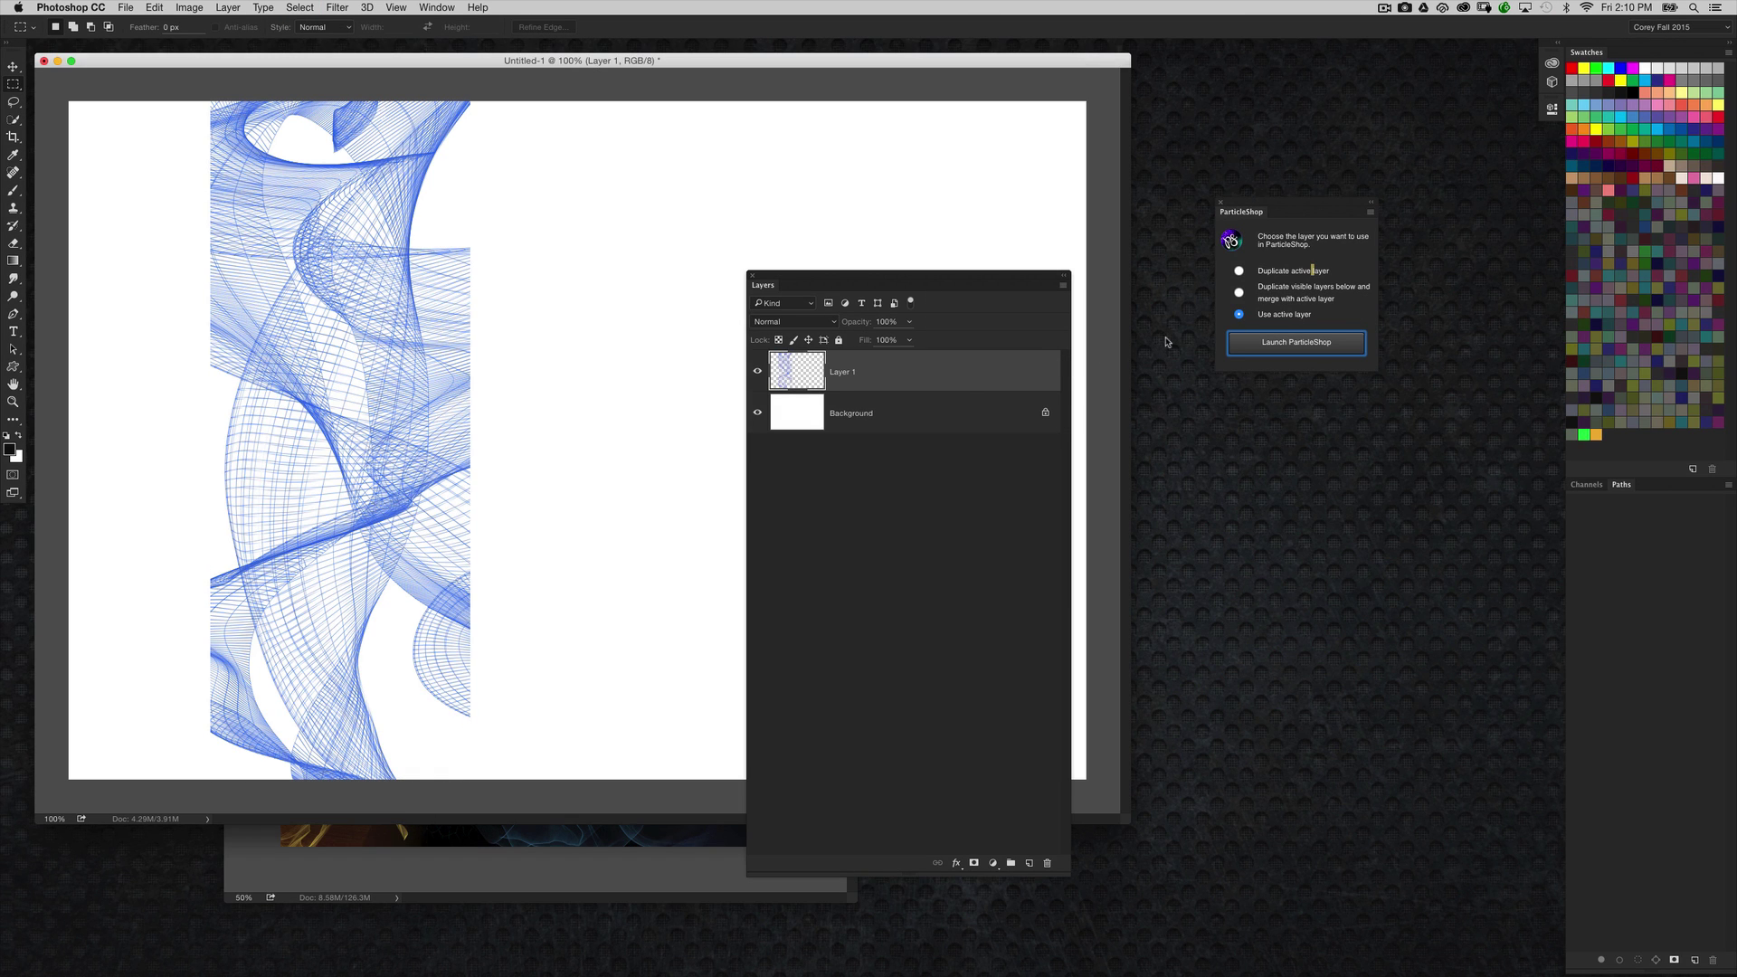
Reposition the document window and the Layers panel away from the artwork
left_click(12, 67)
left_click_drag(359, 61, 426, 78)
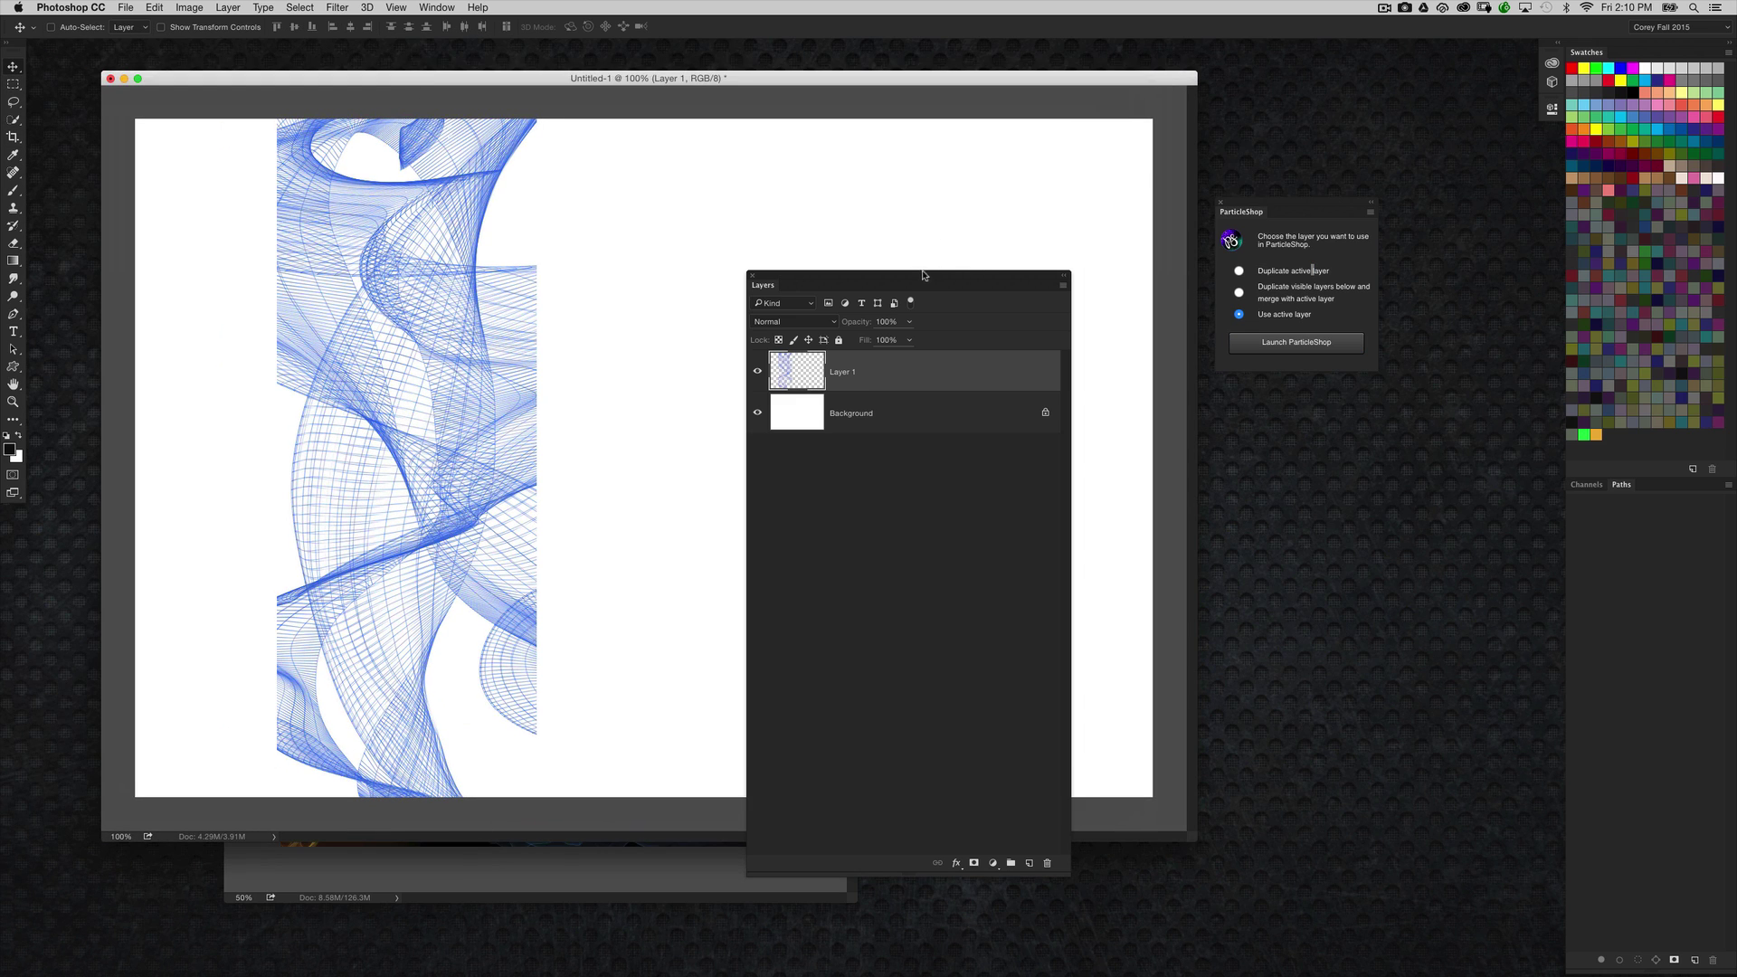
left_click_drag(923, 276, 1097, 487)
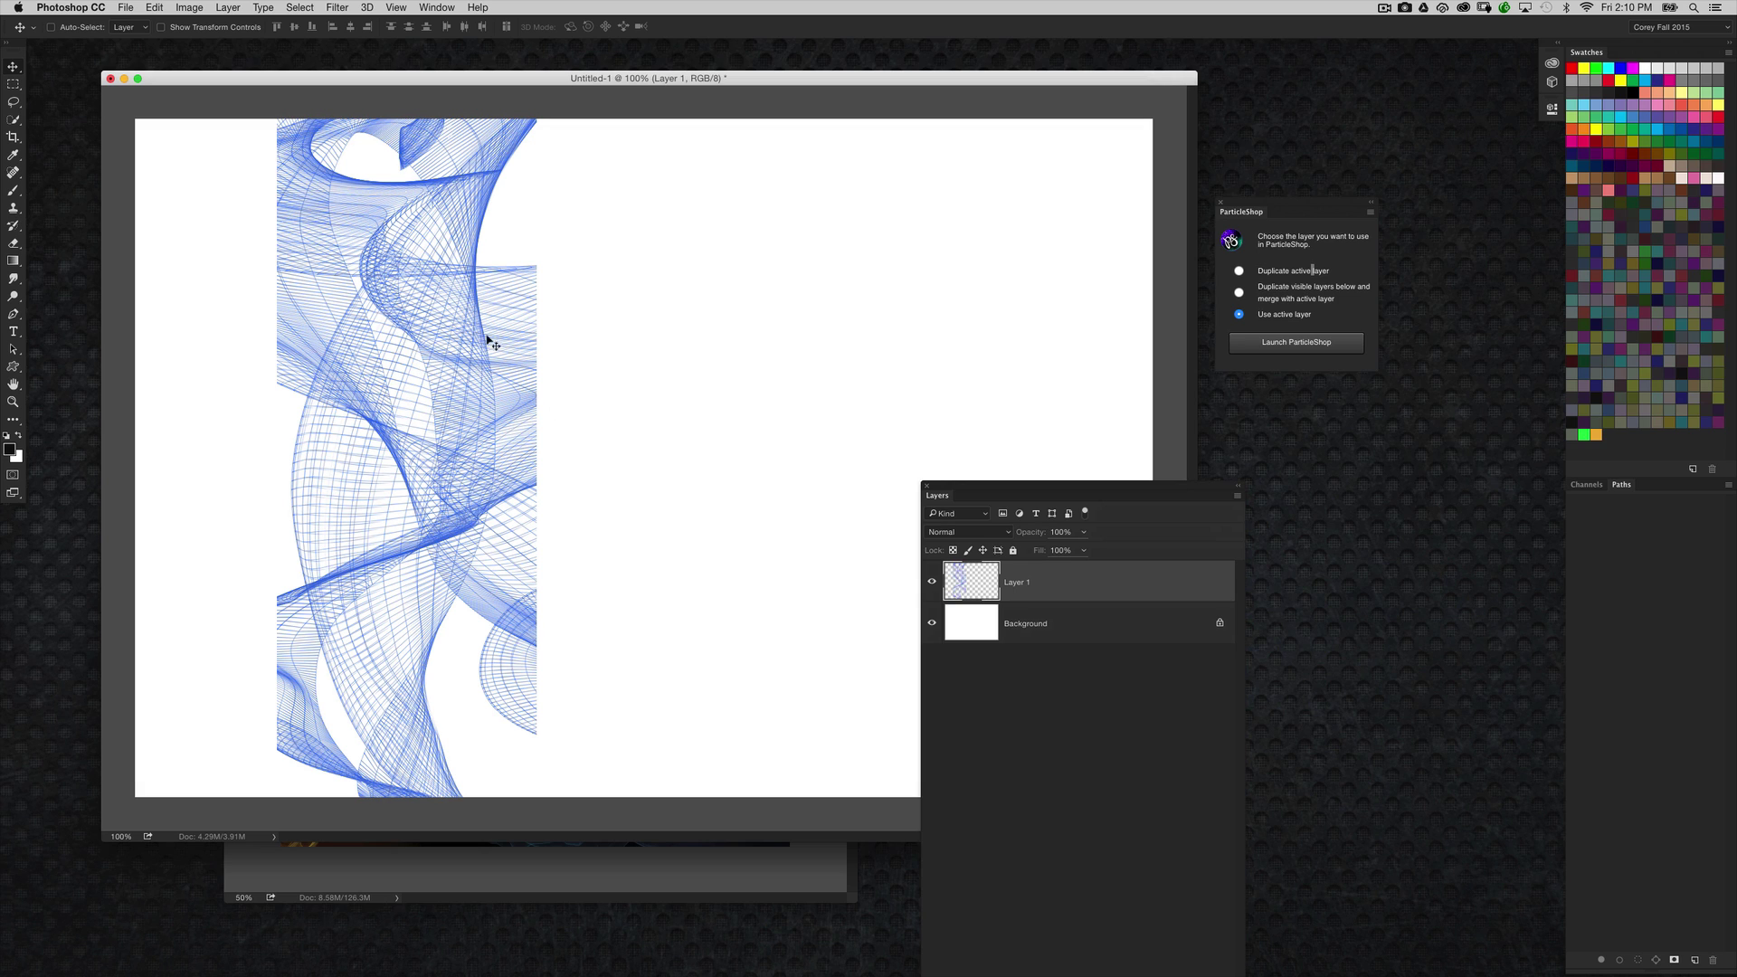
Fill the Background layer with the blue sampled from the wave lines
left_click(967, 623)
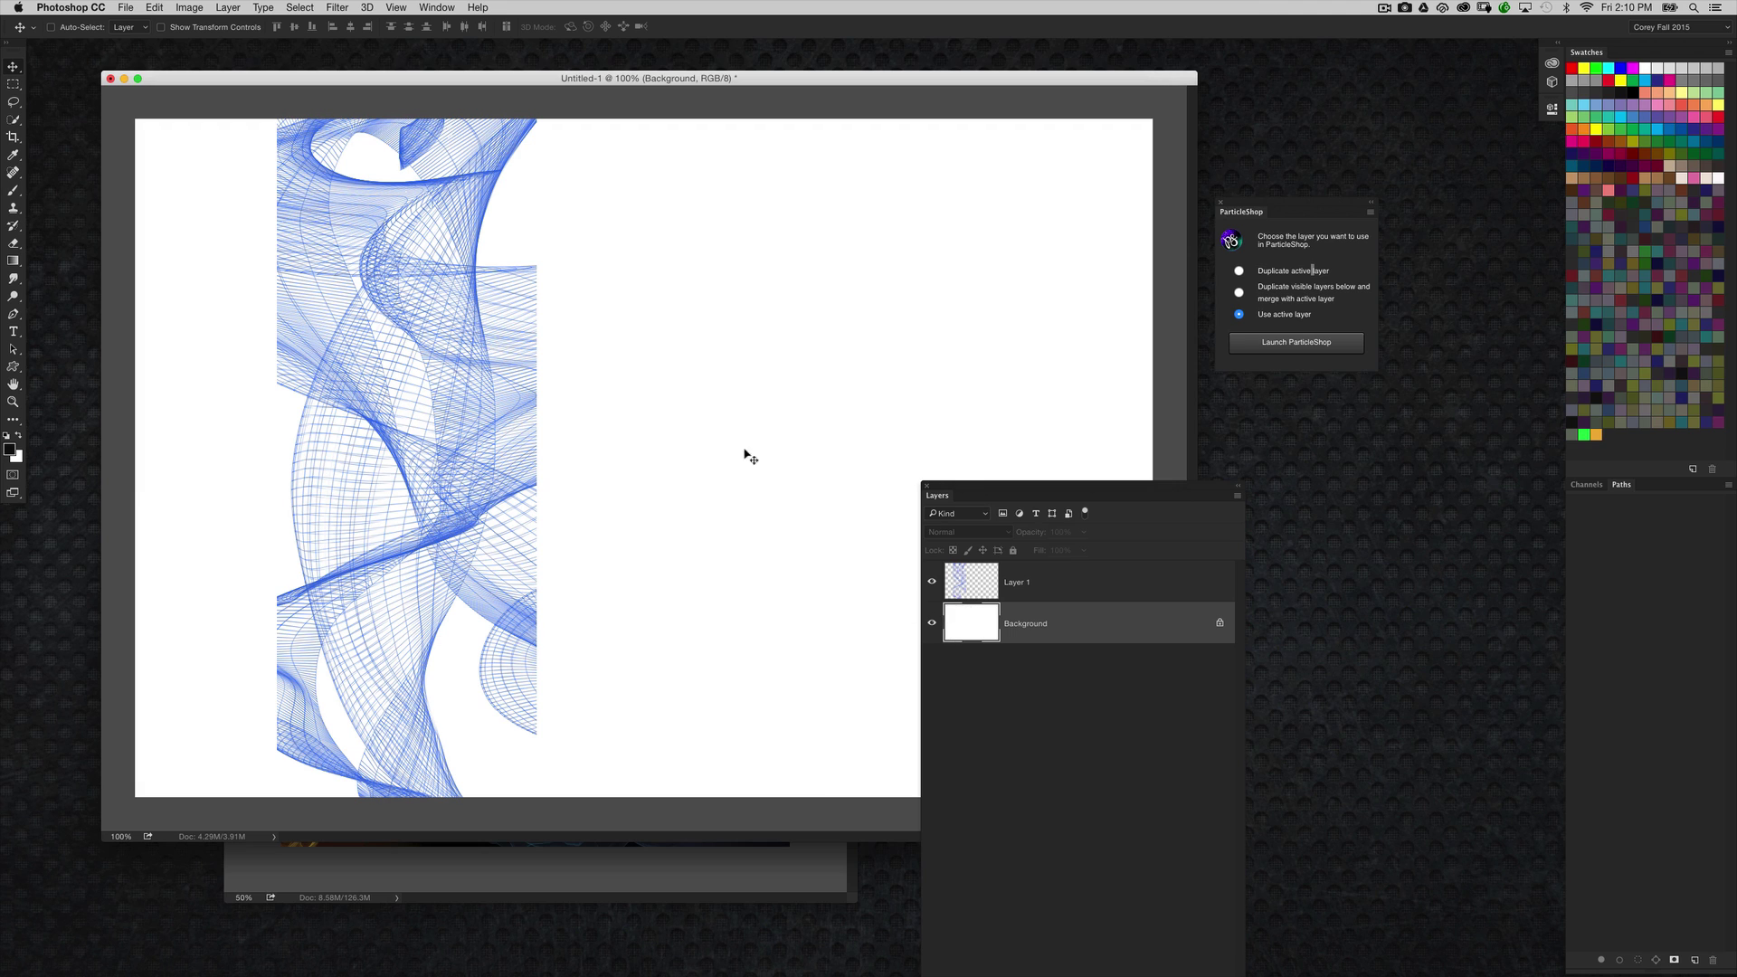
left_click(15, 156)
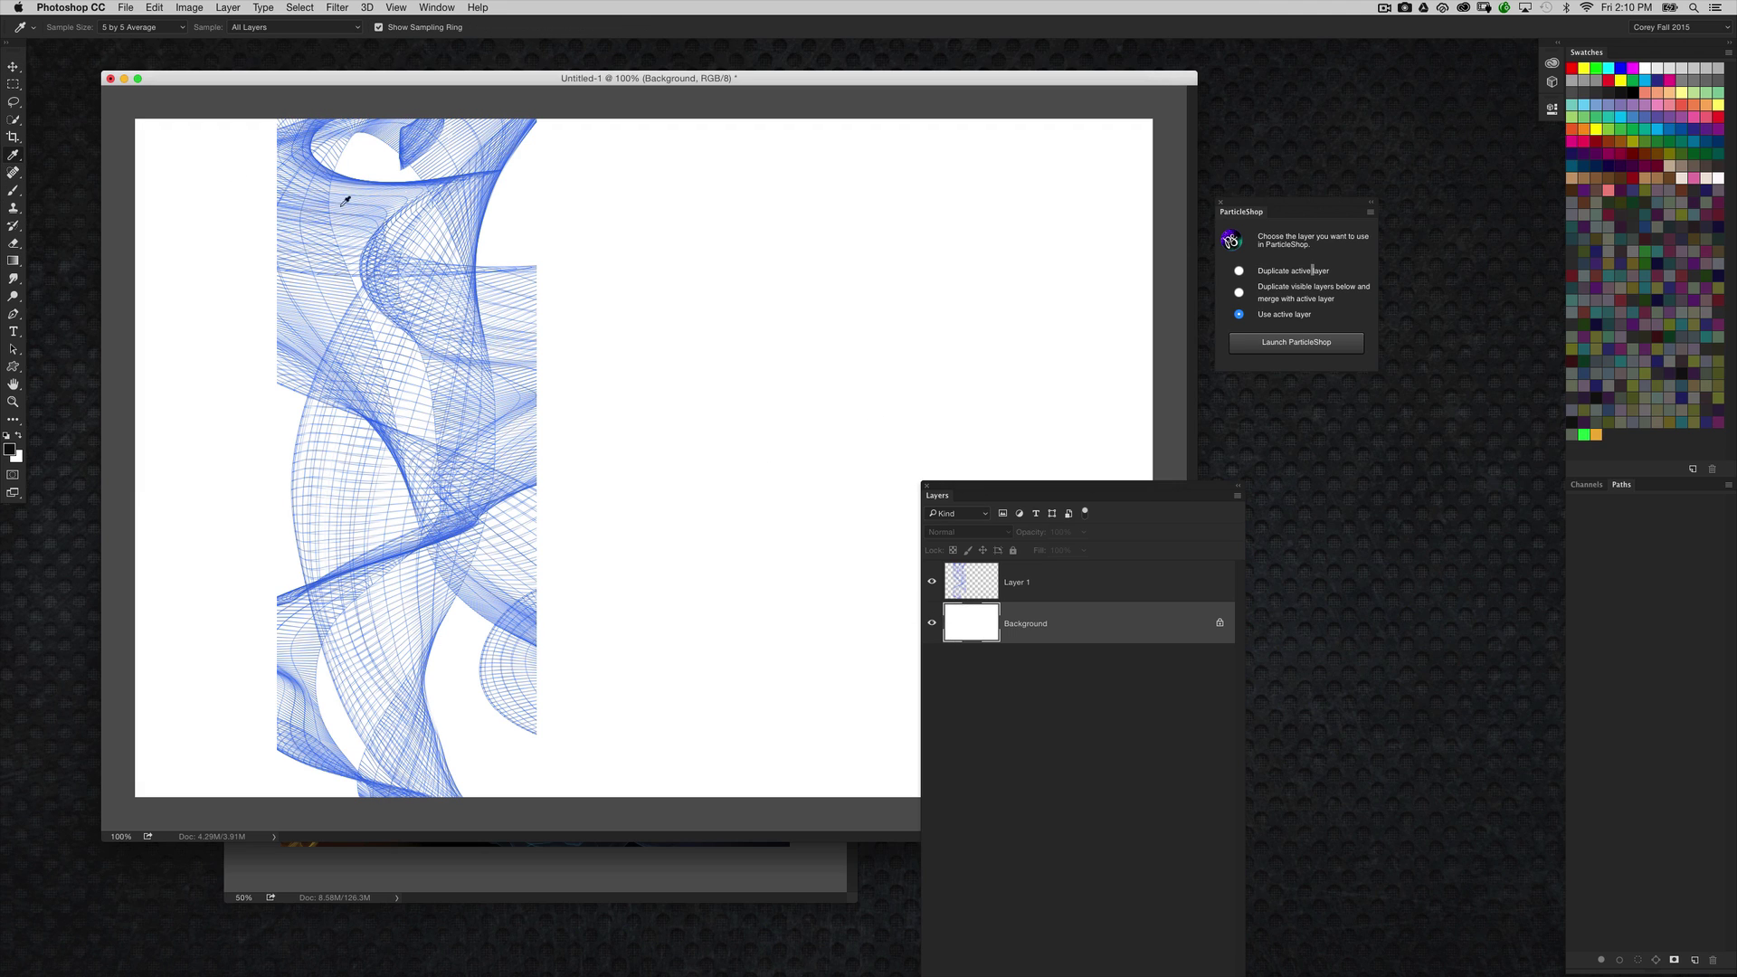
left_click(442, 540)
key("alt+BackSpace")
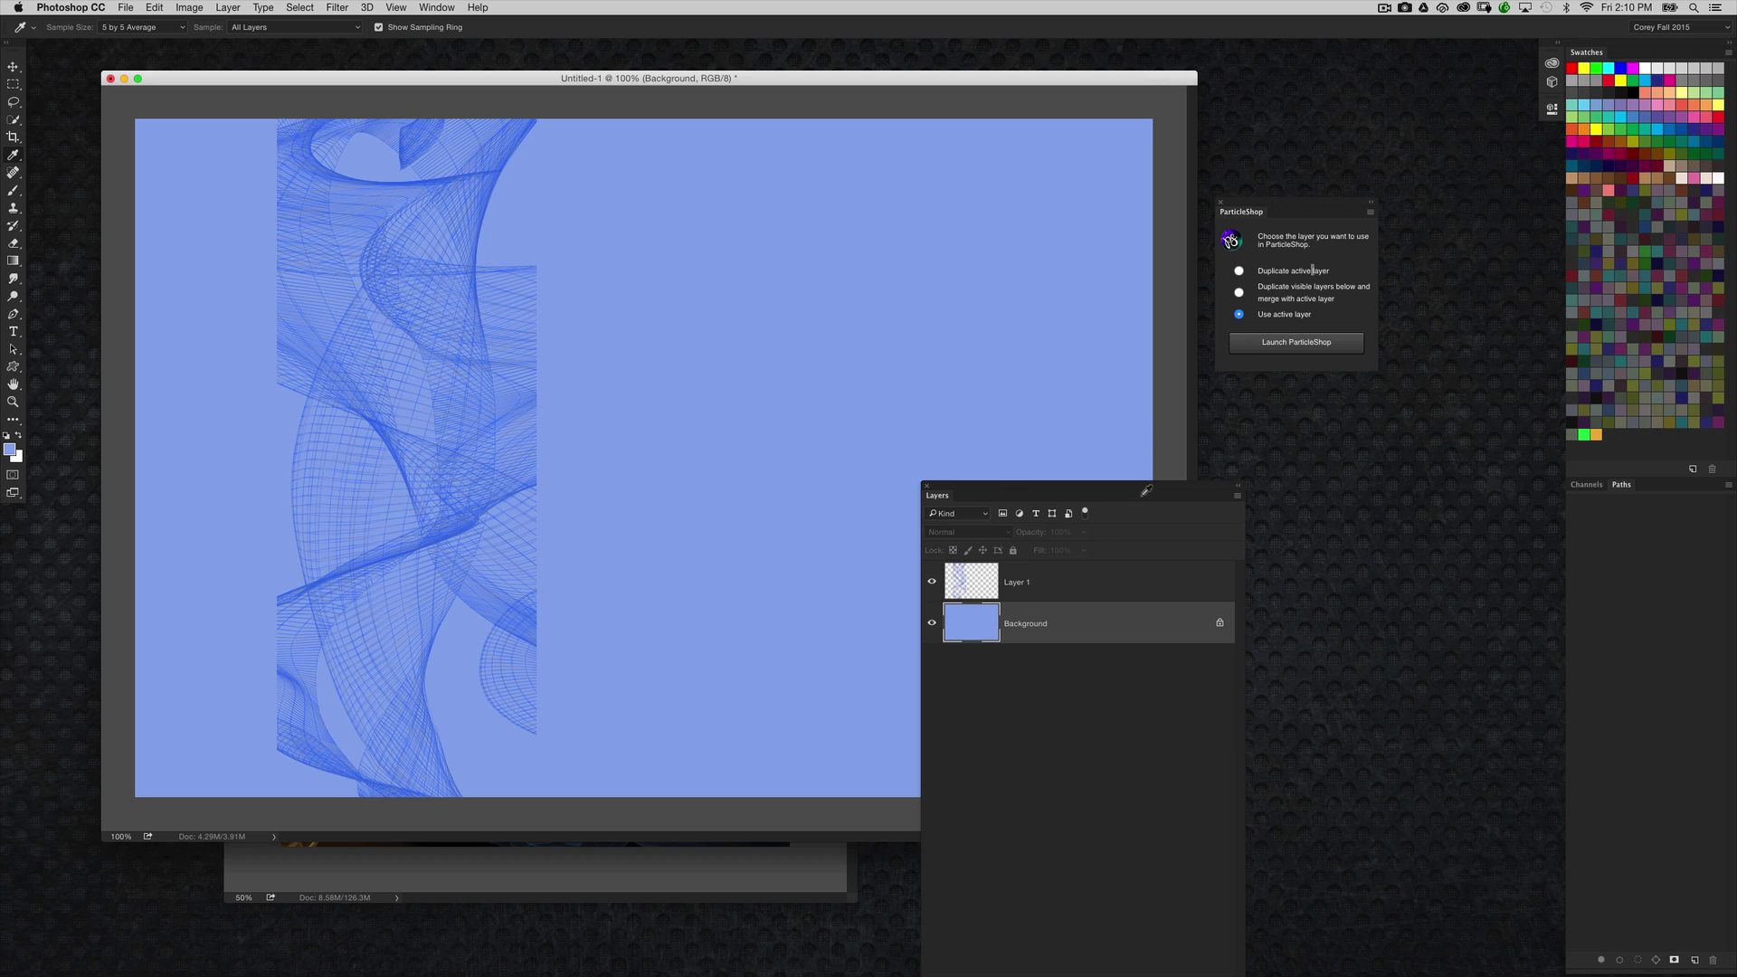
Lock Layer 1's transparency, fill its wave lines white, and set it to Overlay
left_click(1029, 585)
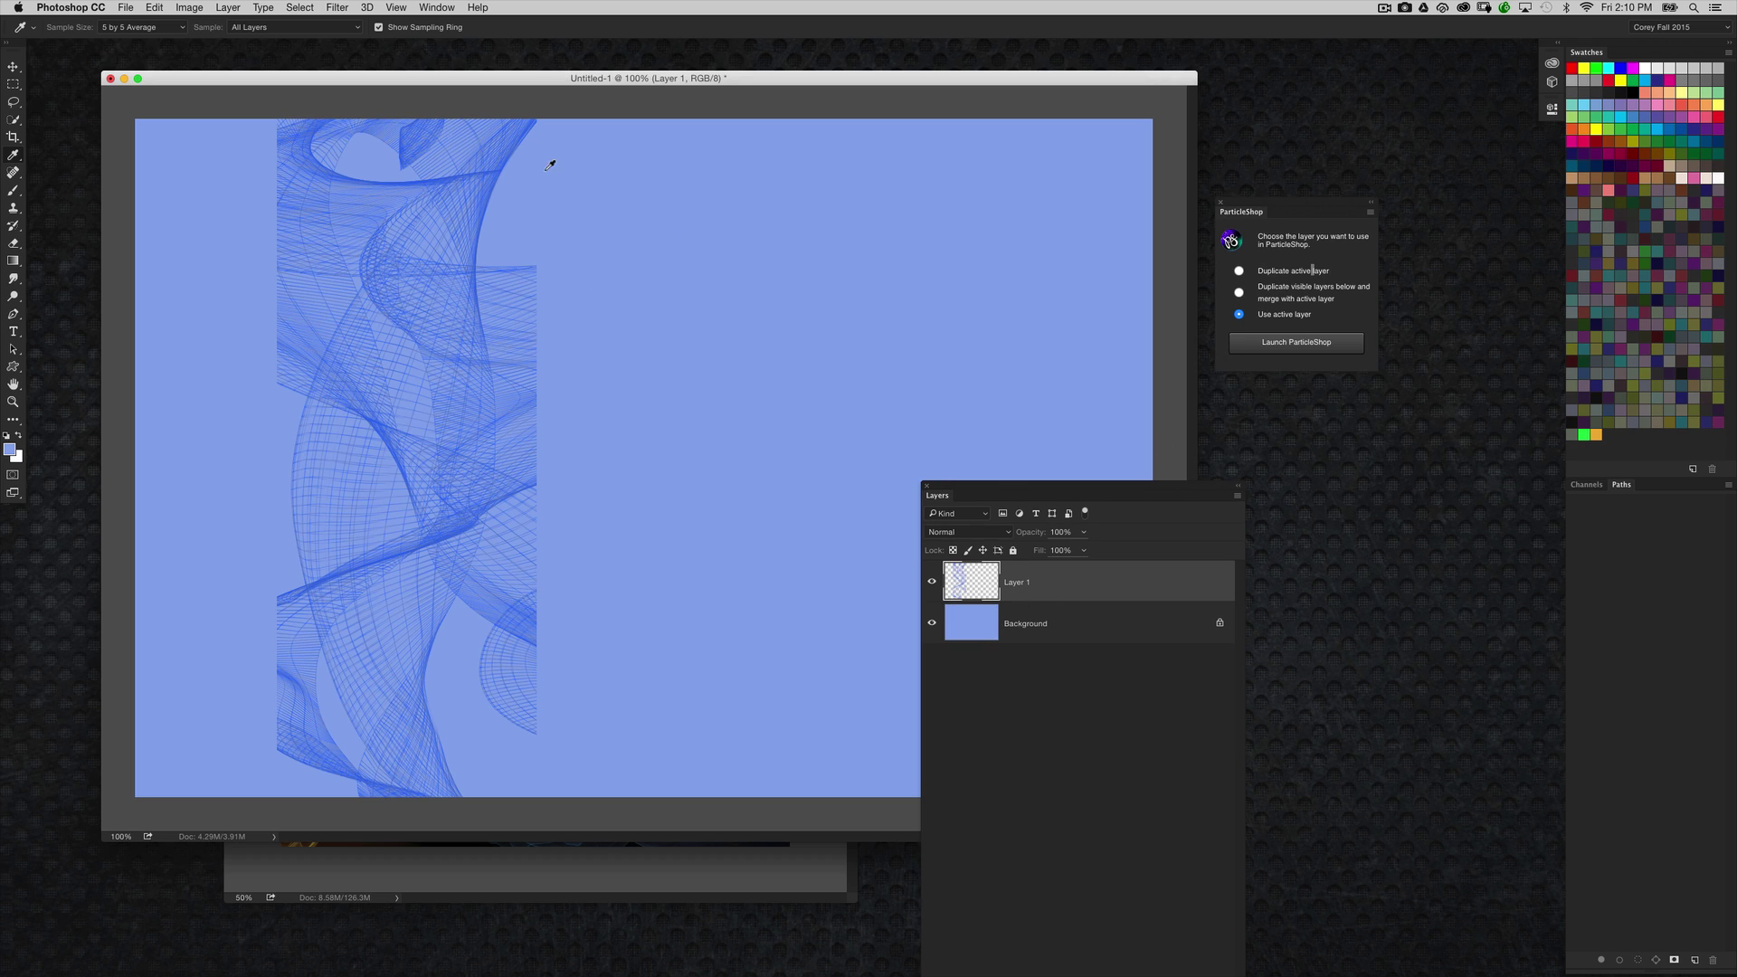
left_click(953, 551)
key("super+BackSpace")
left_click(968, 532)
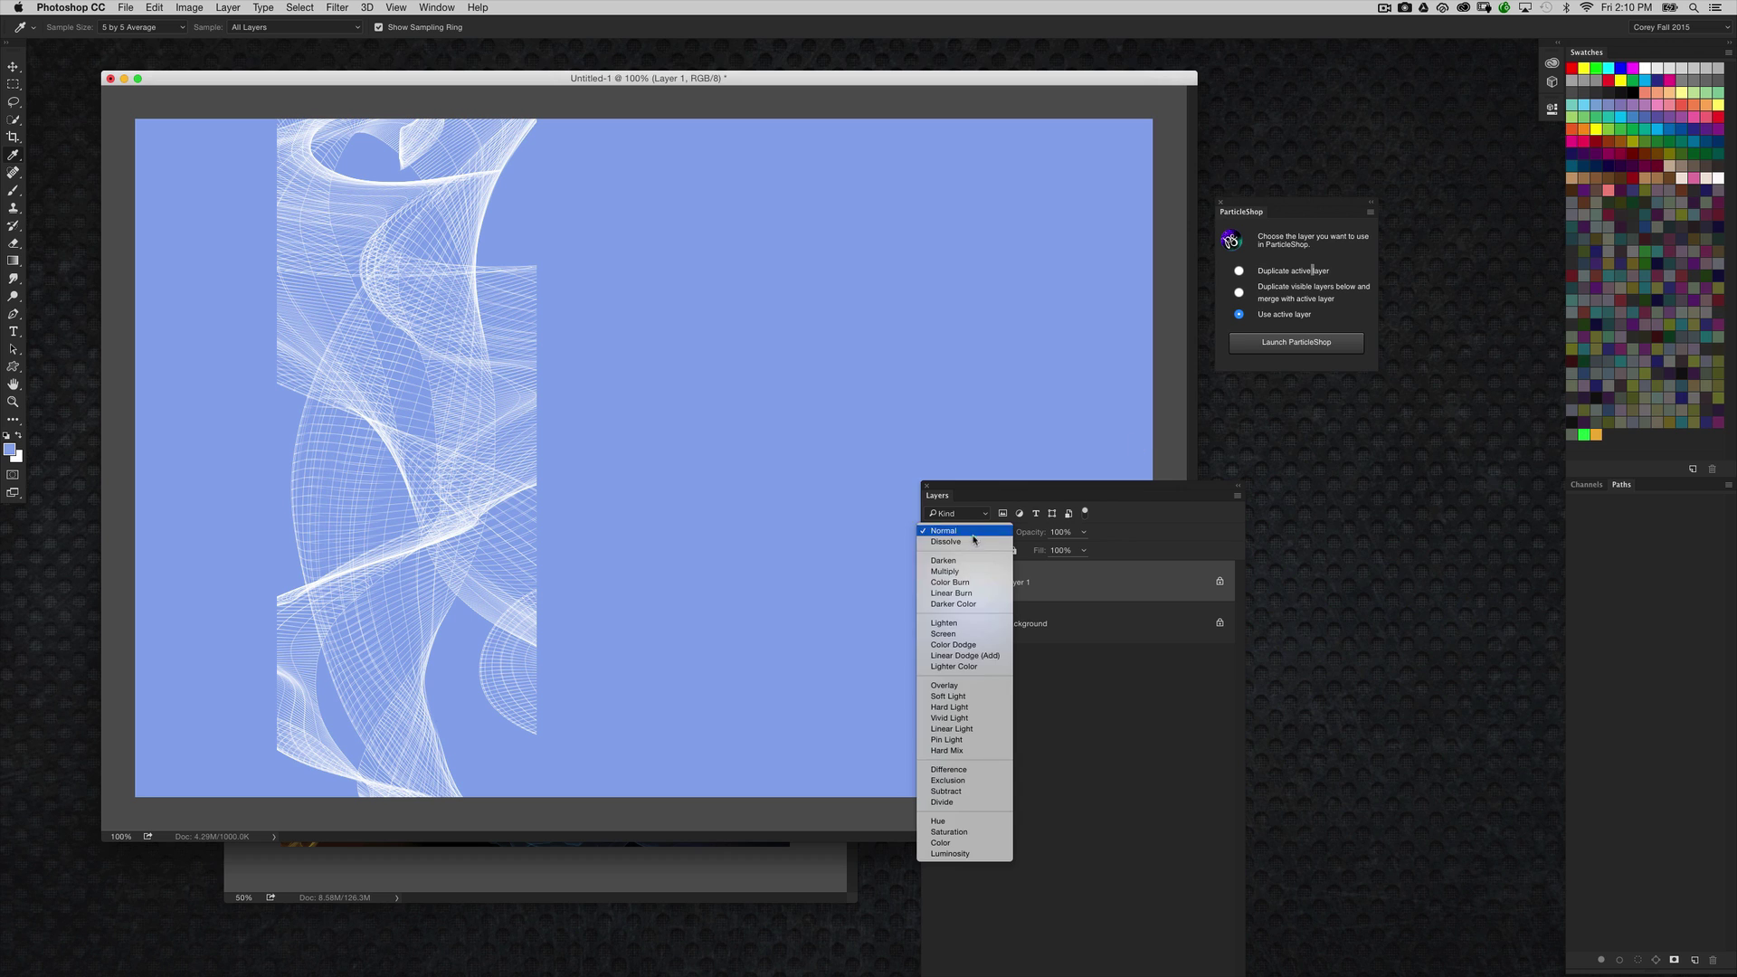
left_click(984, 687)
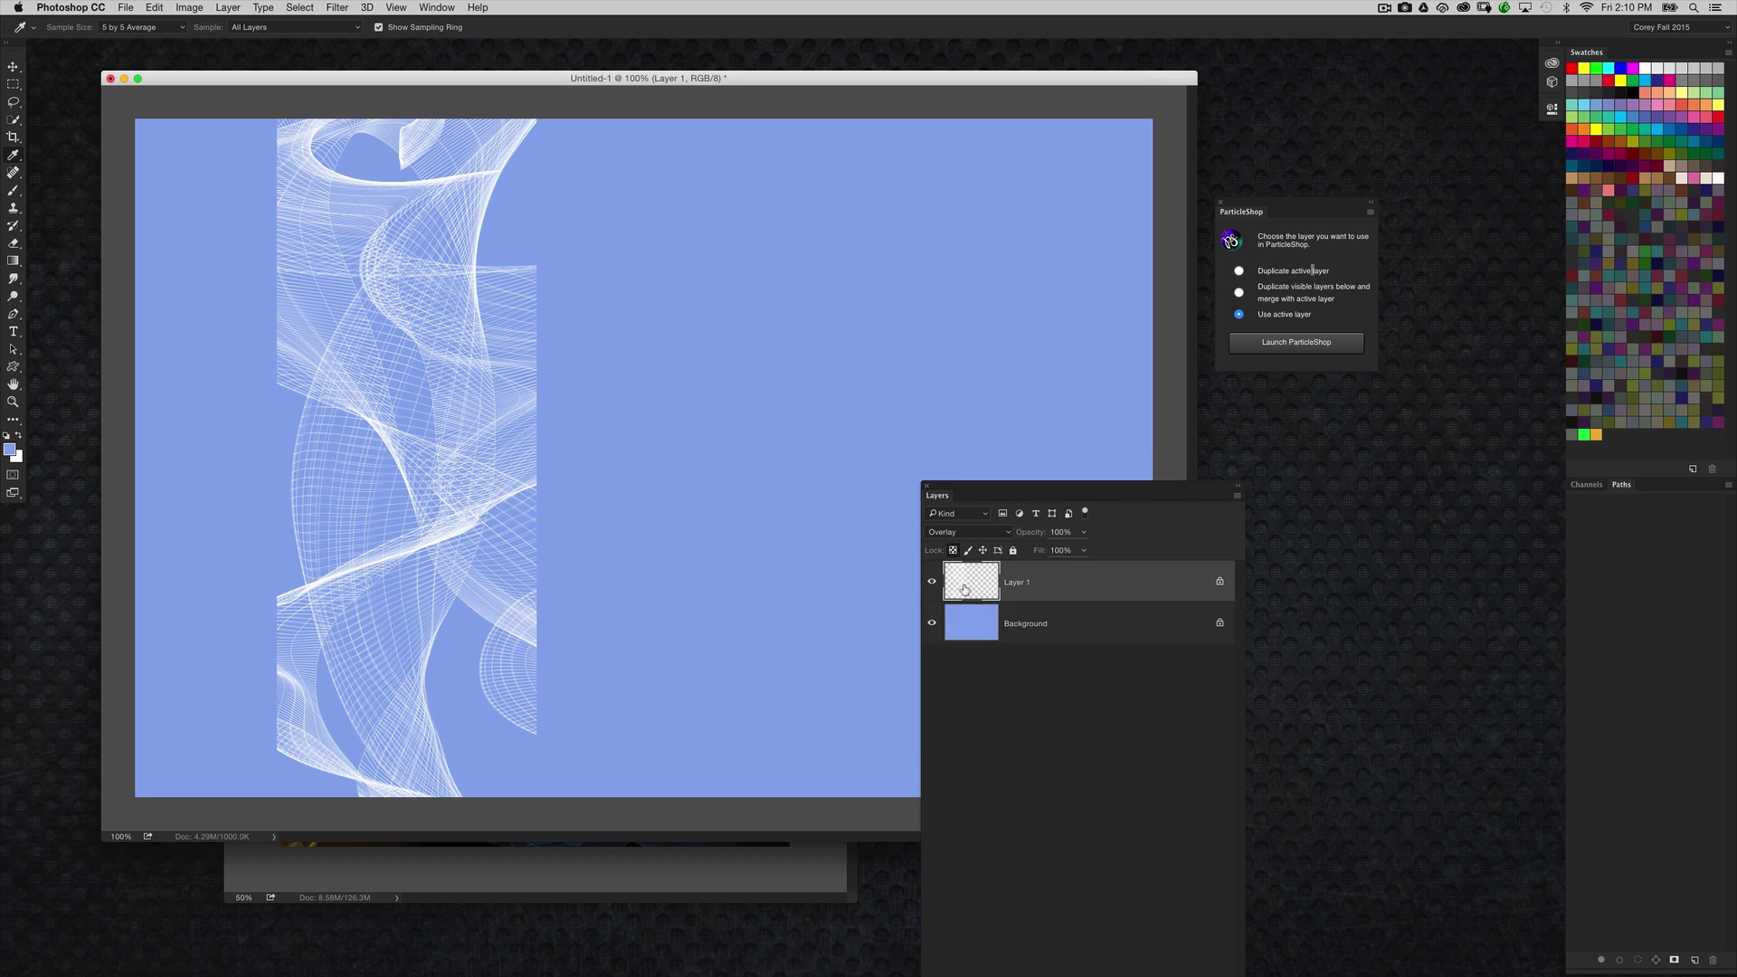
Fill the Background with a dark blue swatch, then reselect Layer 1
left_click(985, 624)
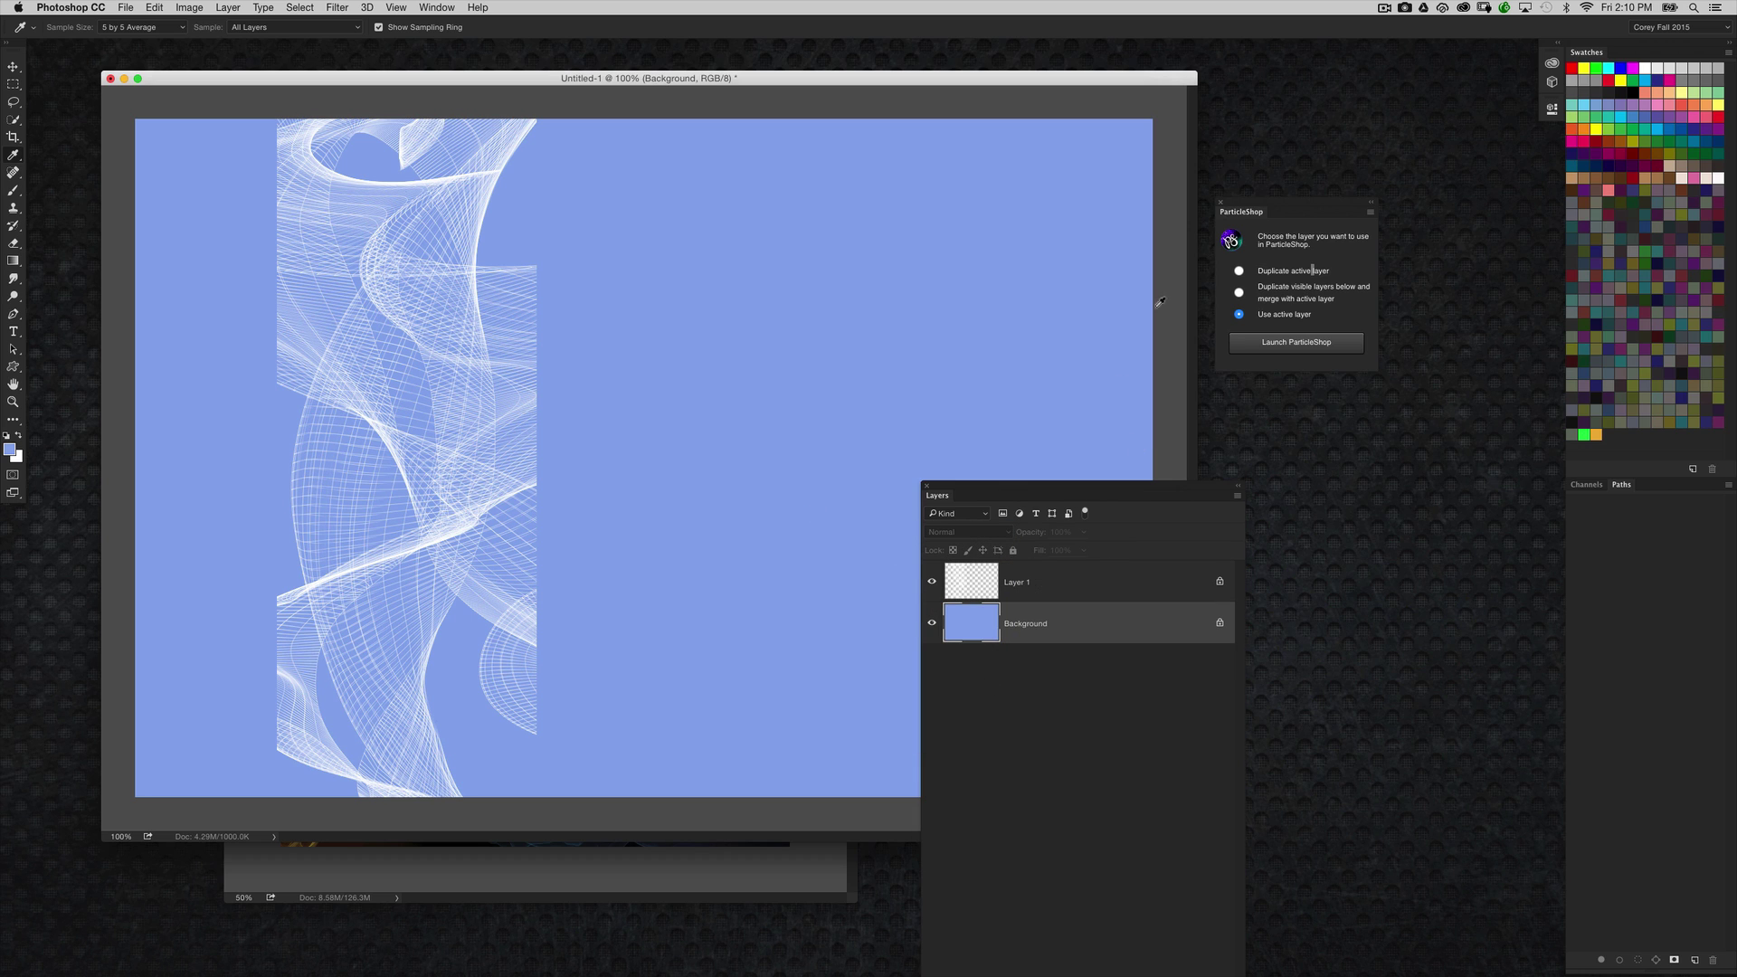
left_click(1685, 126)
key("alt+BackSpace")
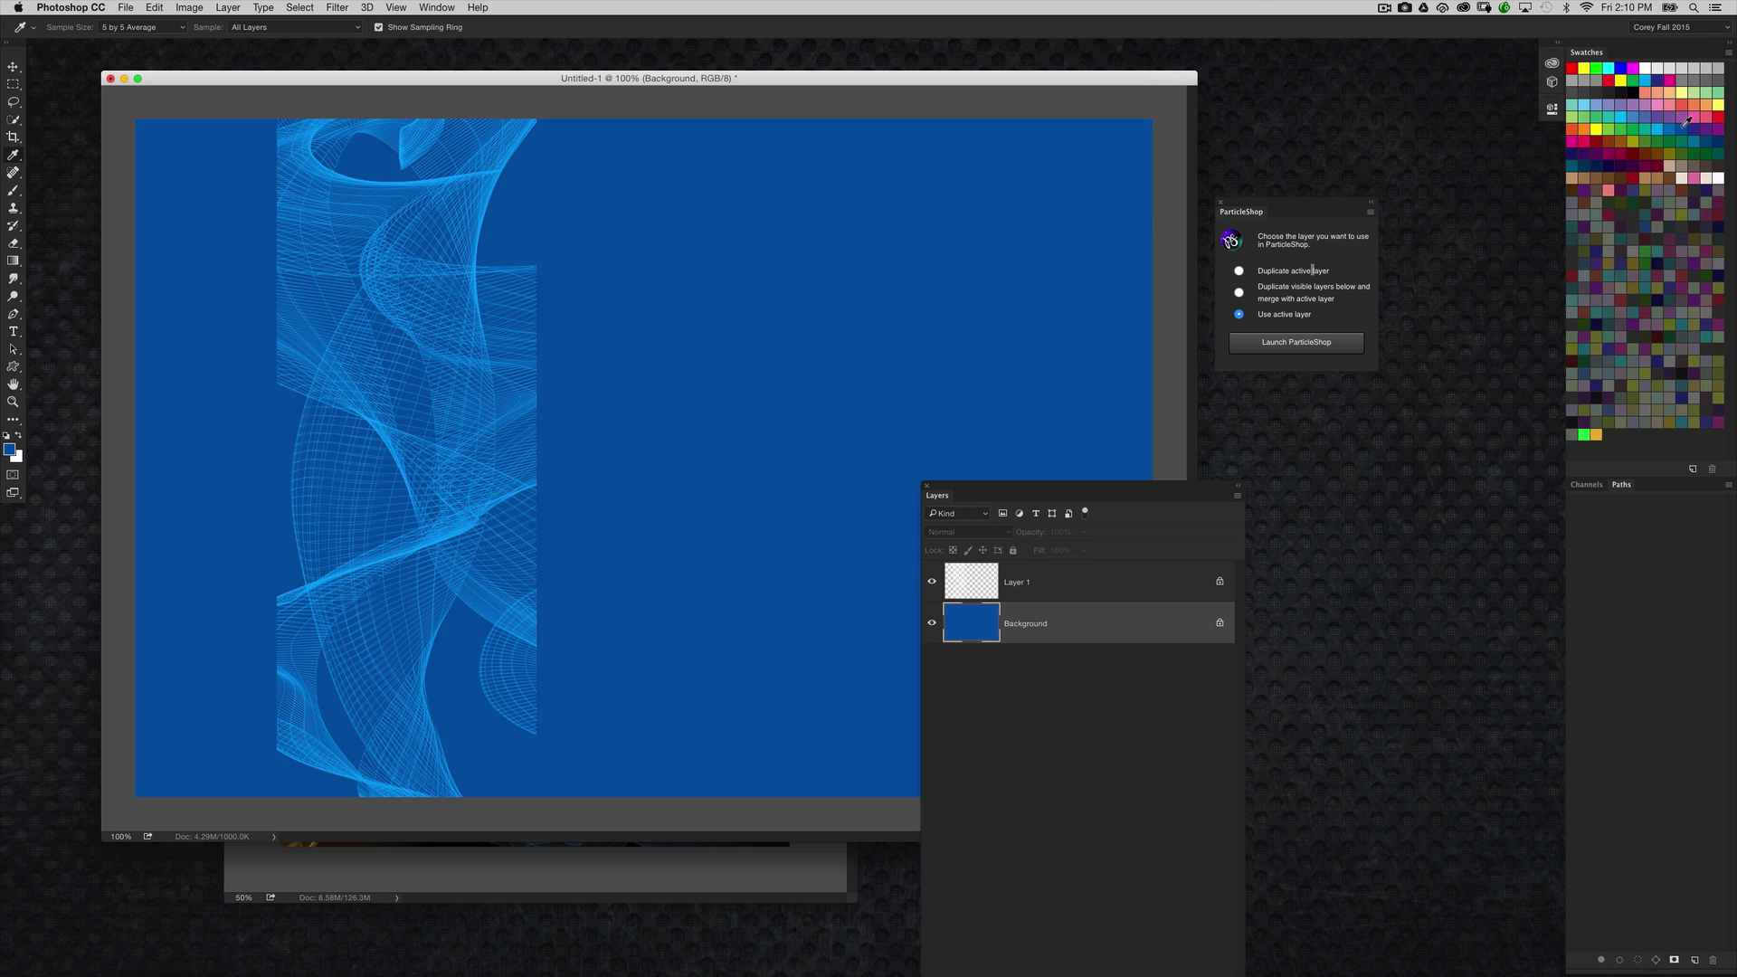
left_click(972, 599)
Scale the wireframe column on Layer 1 up to about 113%
key("v")
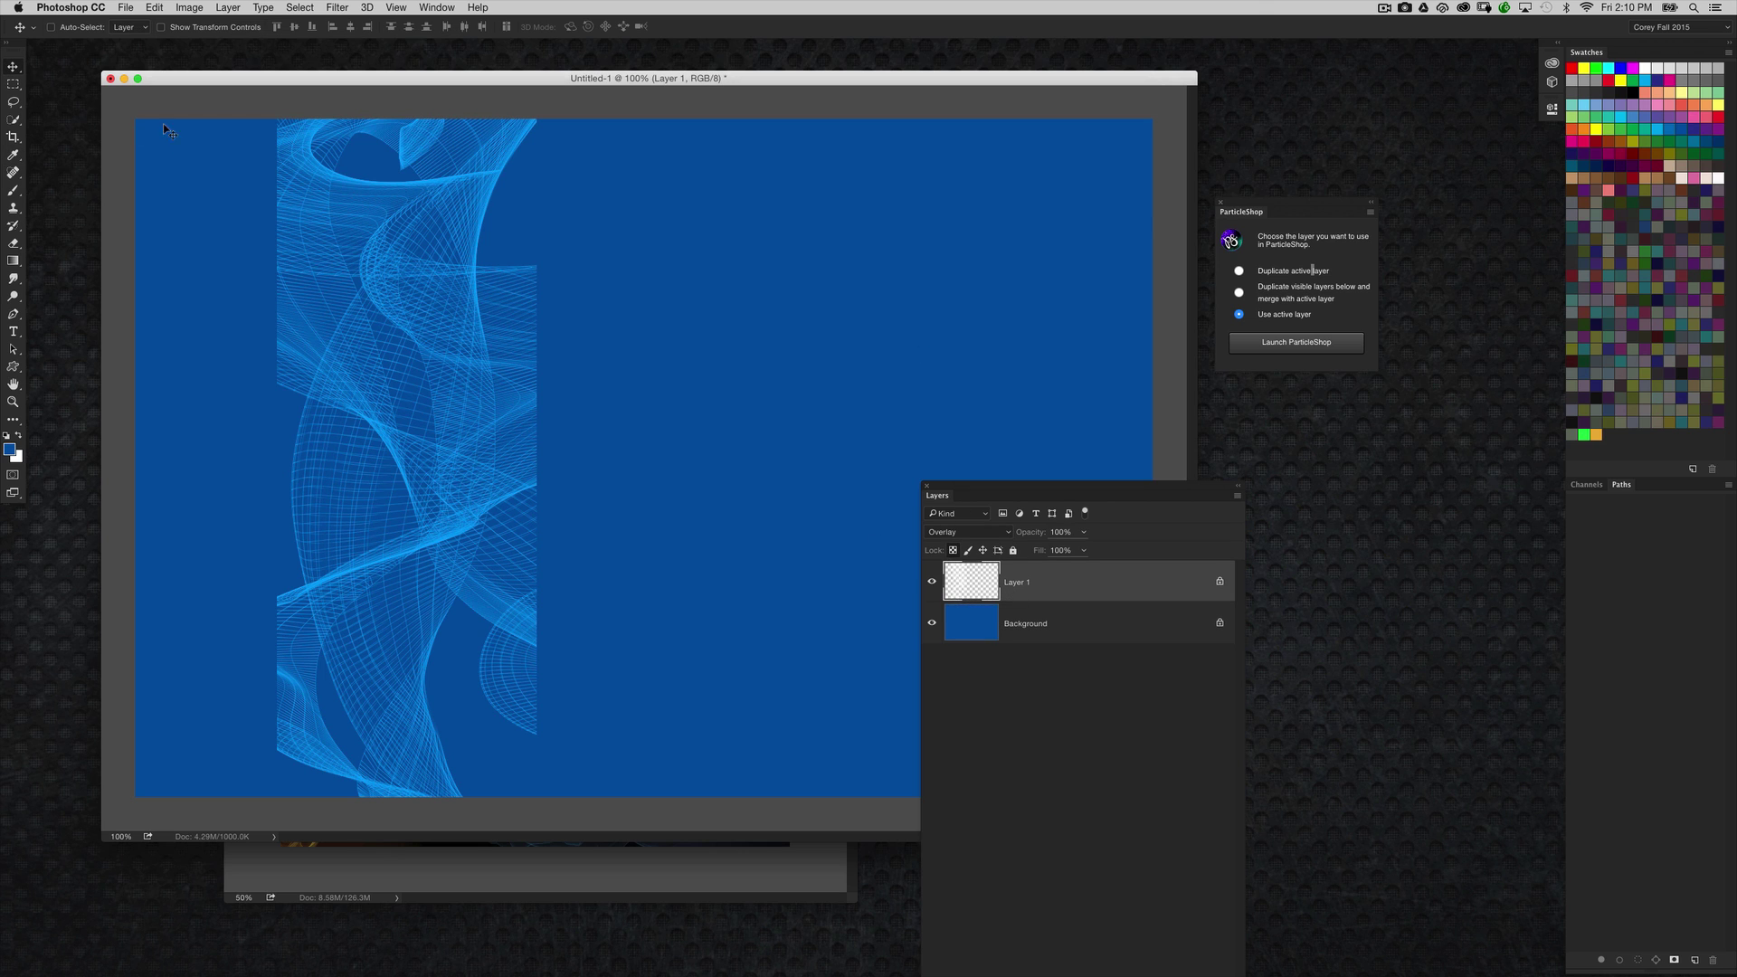
key("super+t")
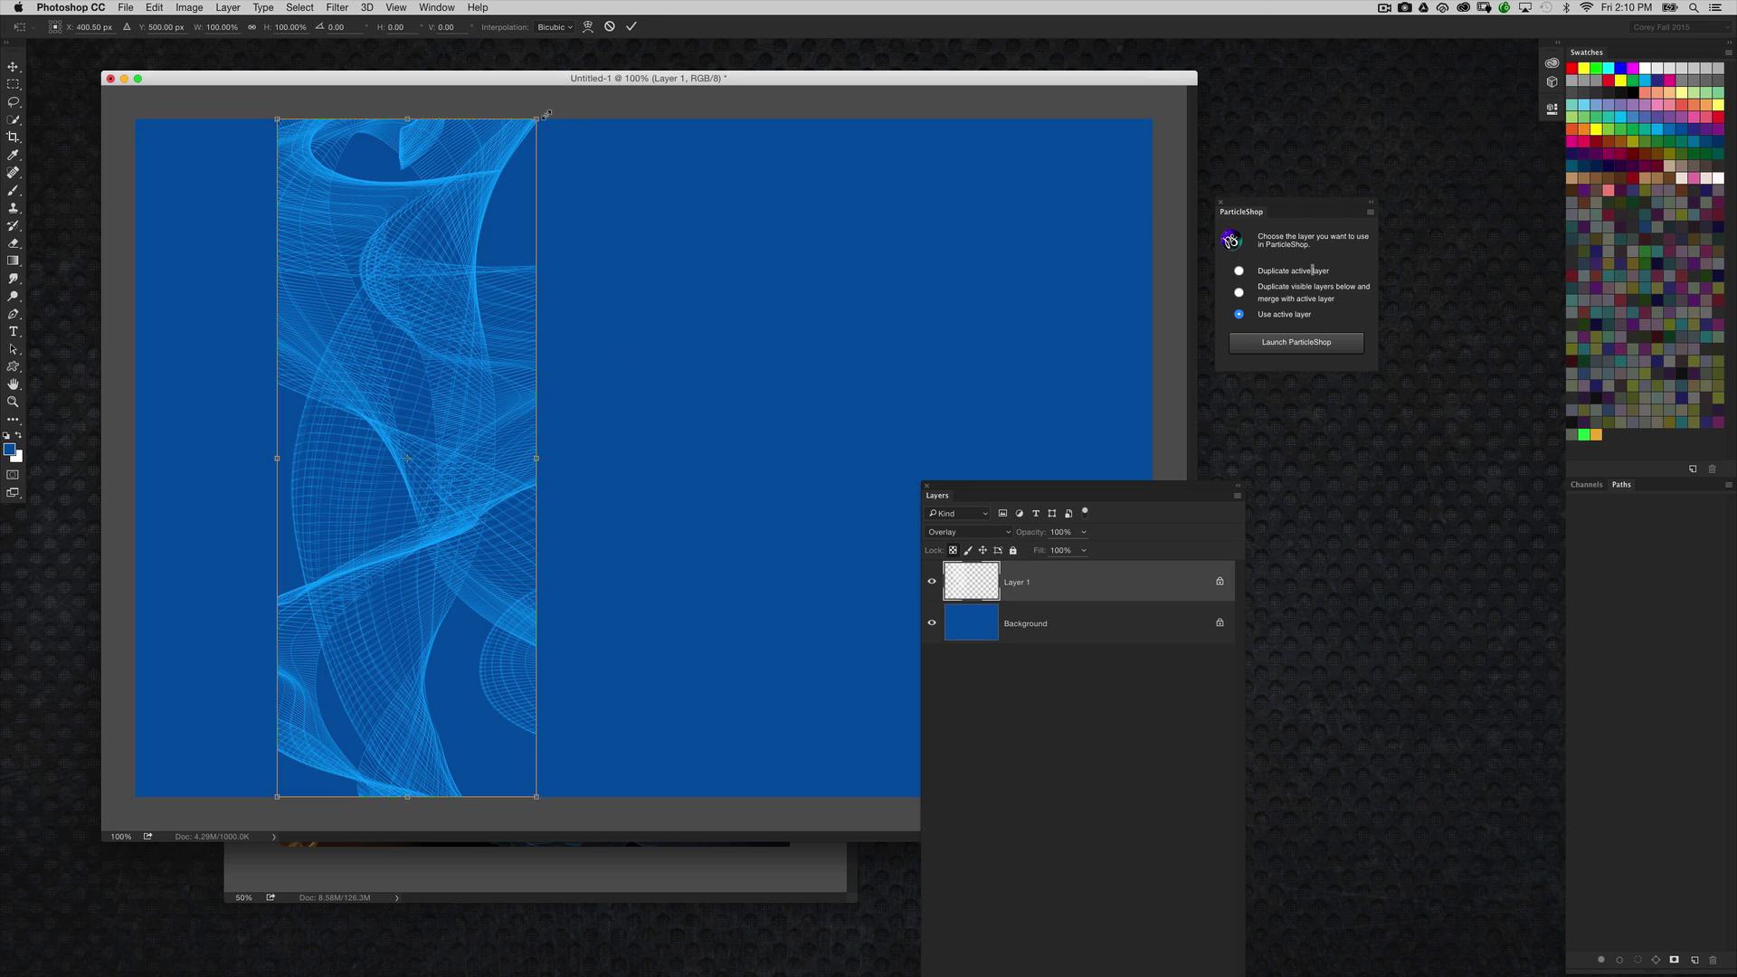
left_click_drag(538, 117, 622, 64)
key("Return")
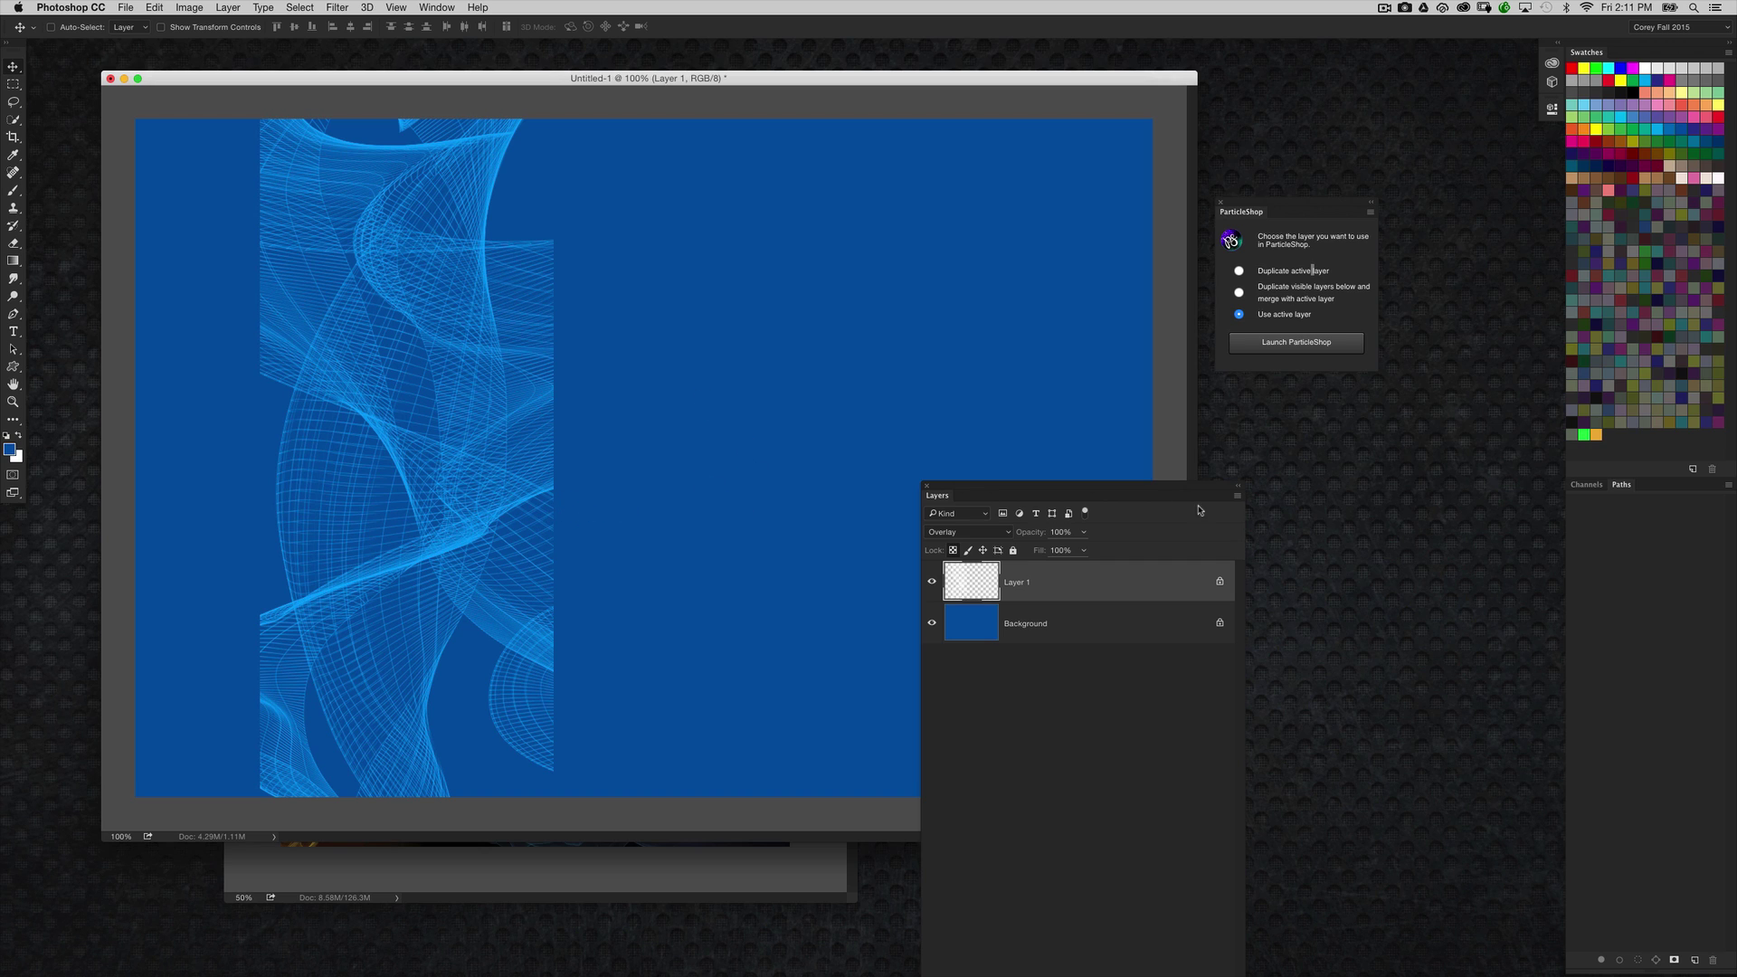
Move the Layers panel aside, browse the Window menu, then bring up the ParticleShop webpage in Chrome
left_click_drag(1154, 490, 1281, 558)
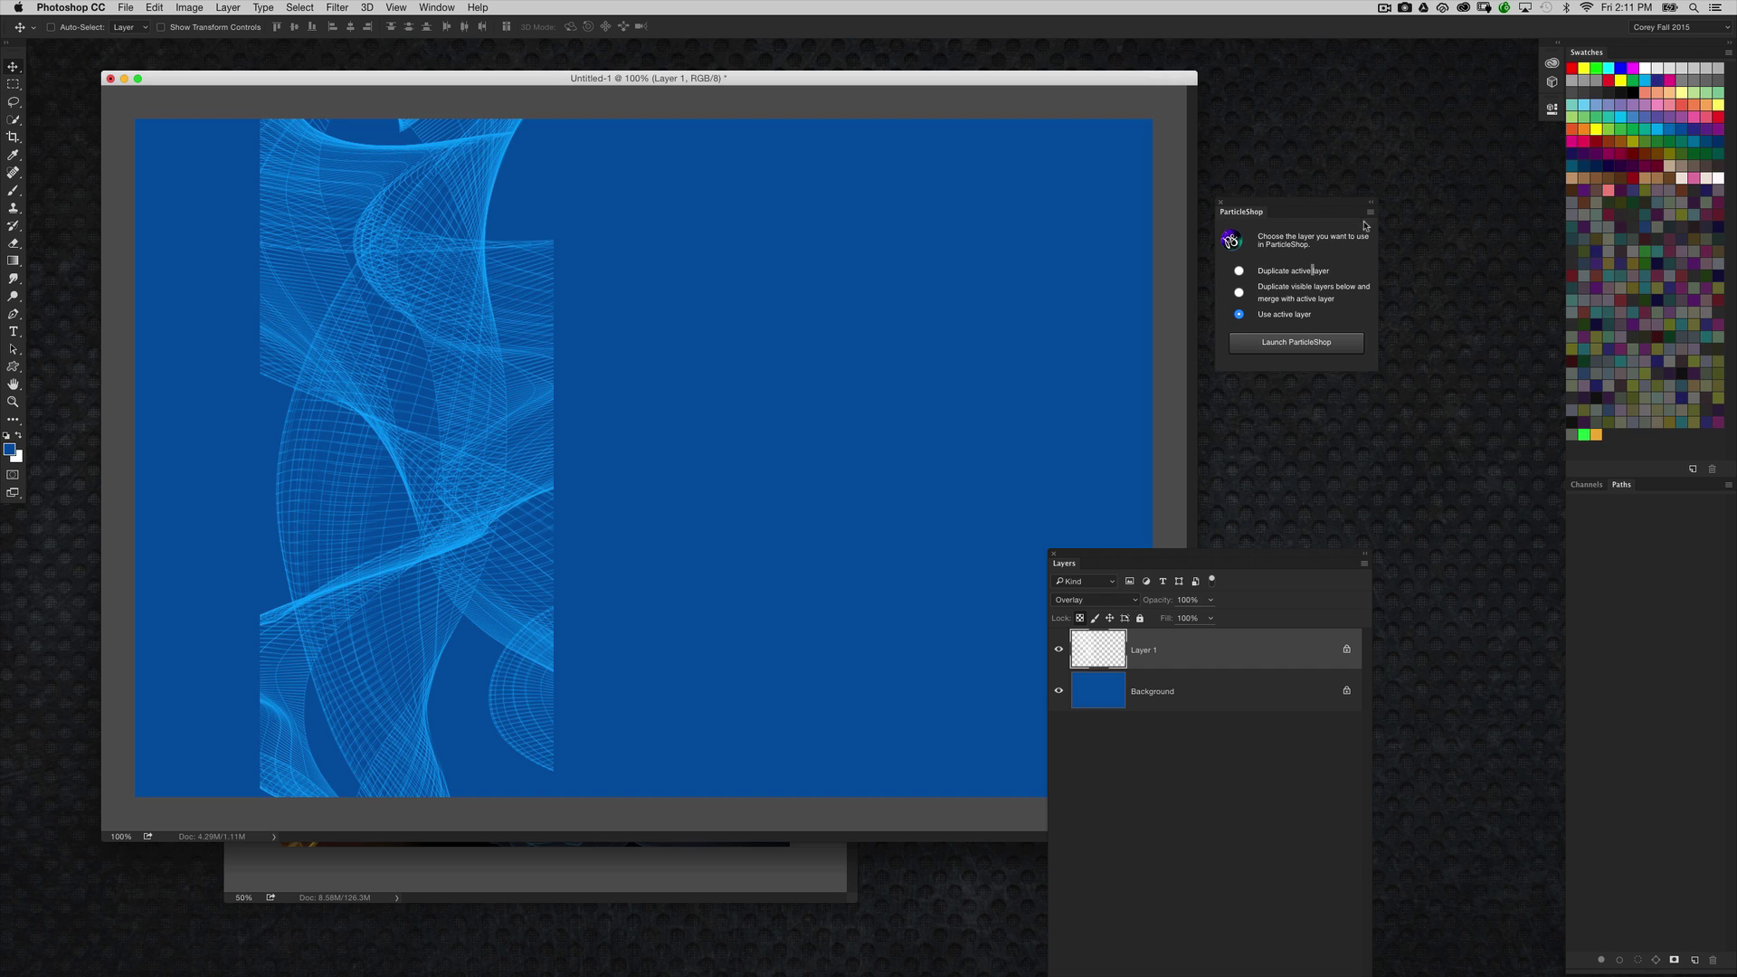
left_click(418, 8)
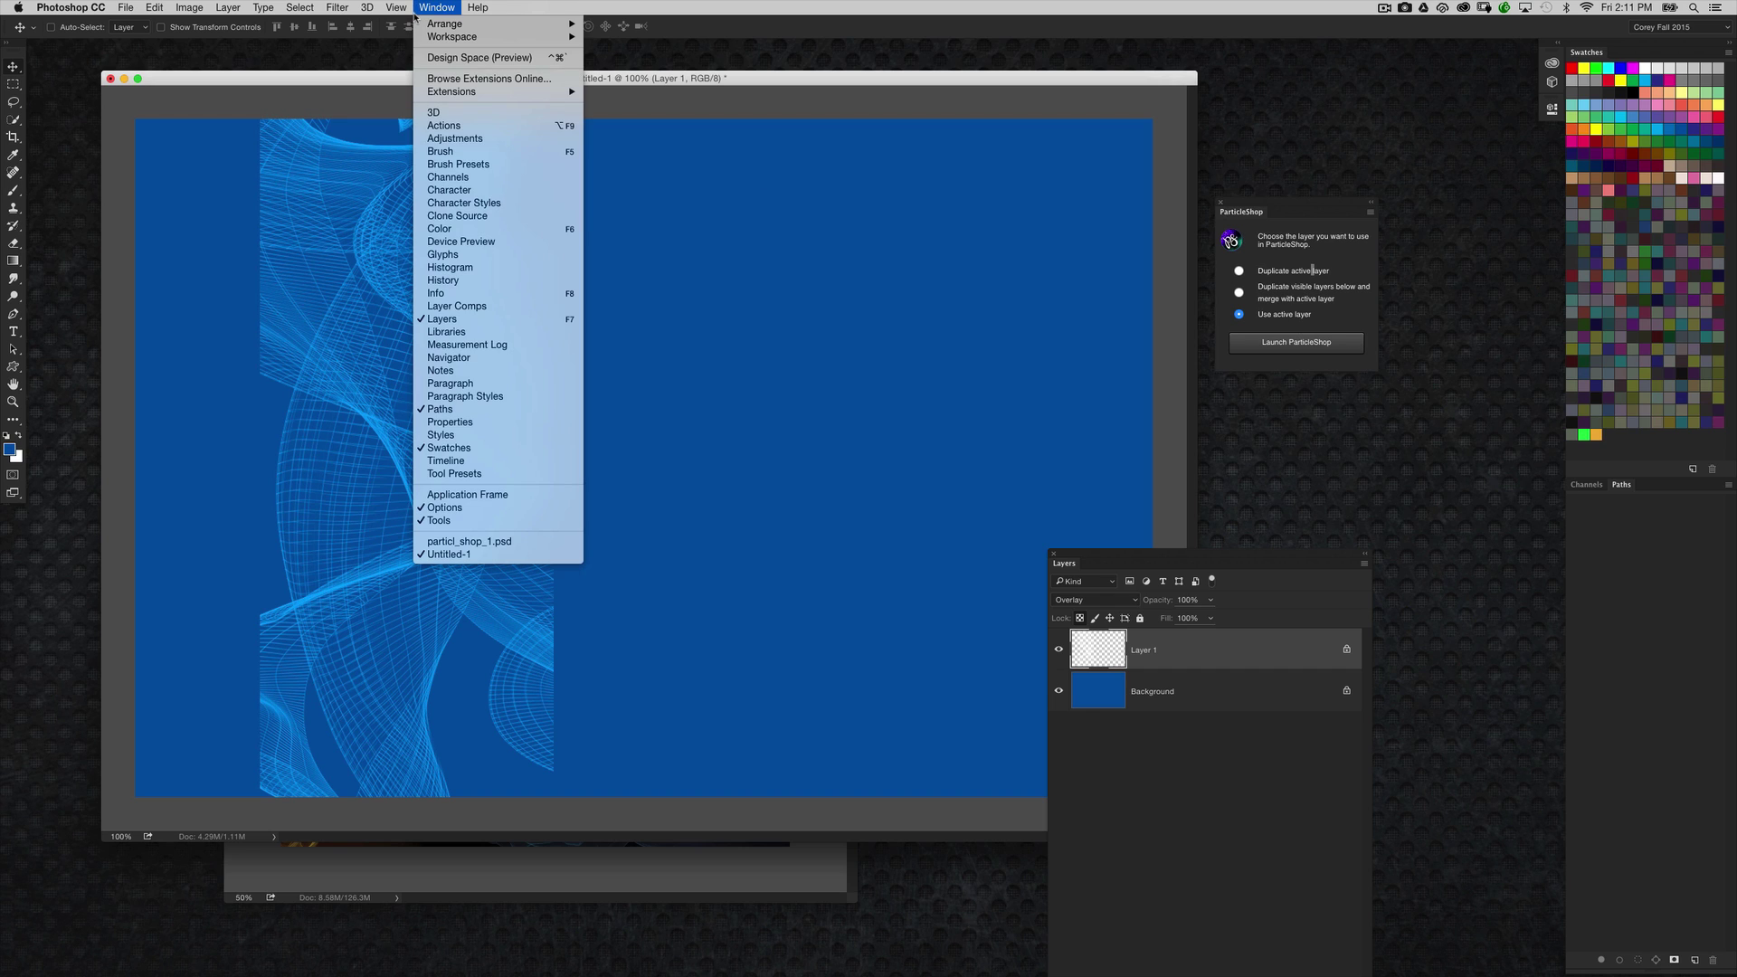
mouse_move(472, 94)
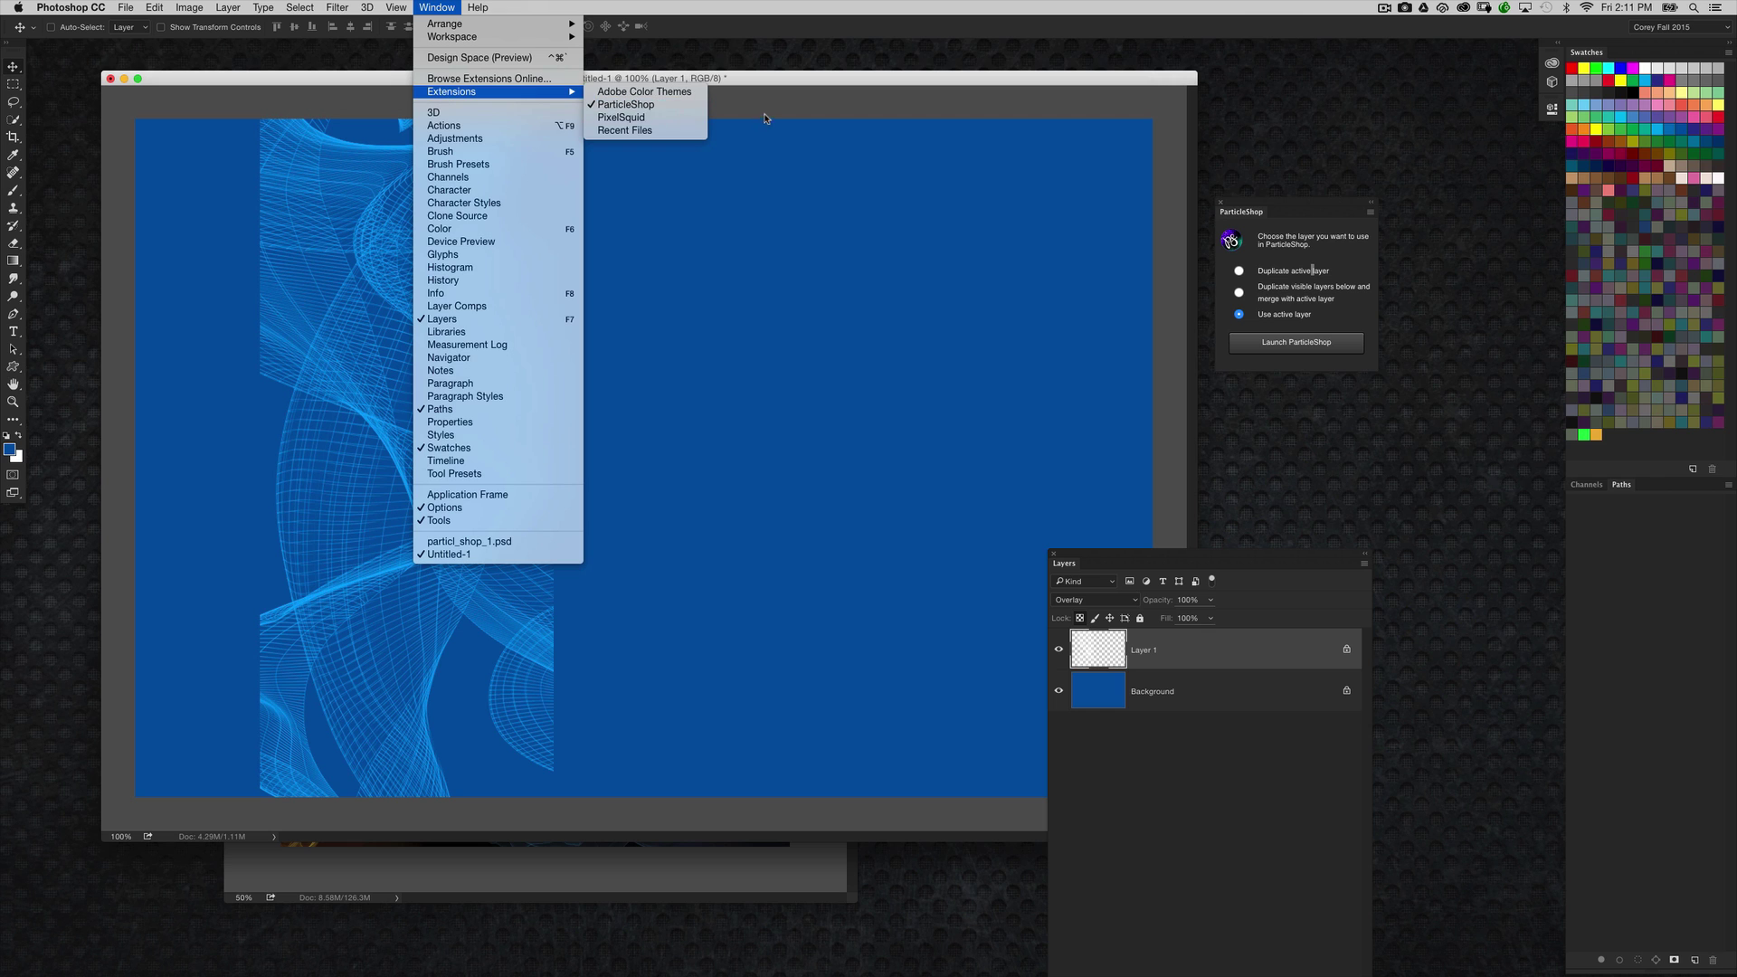
left_click(1292, 715)
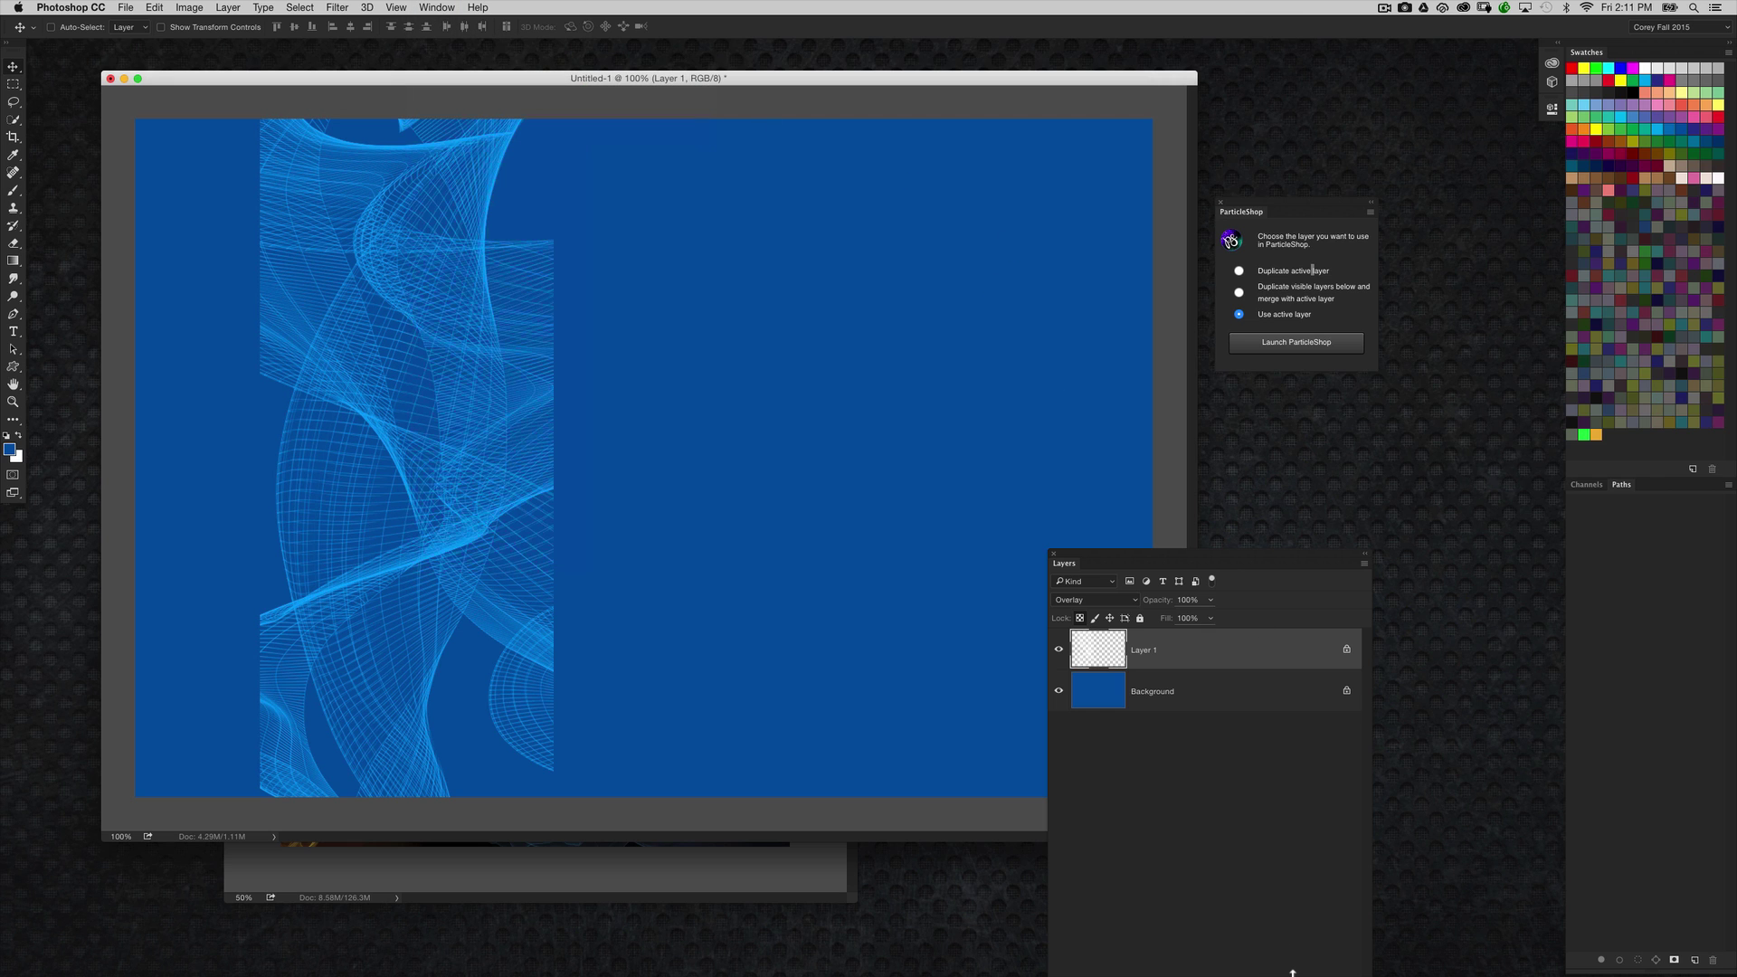
mouse_move(1253, 972)
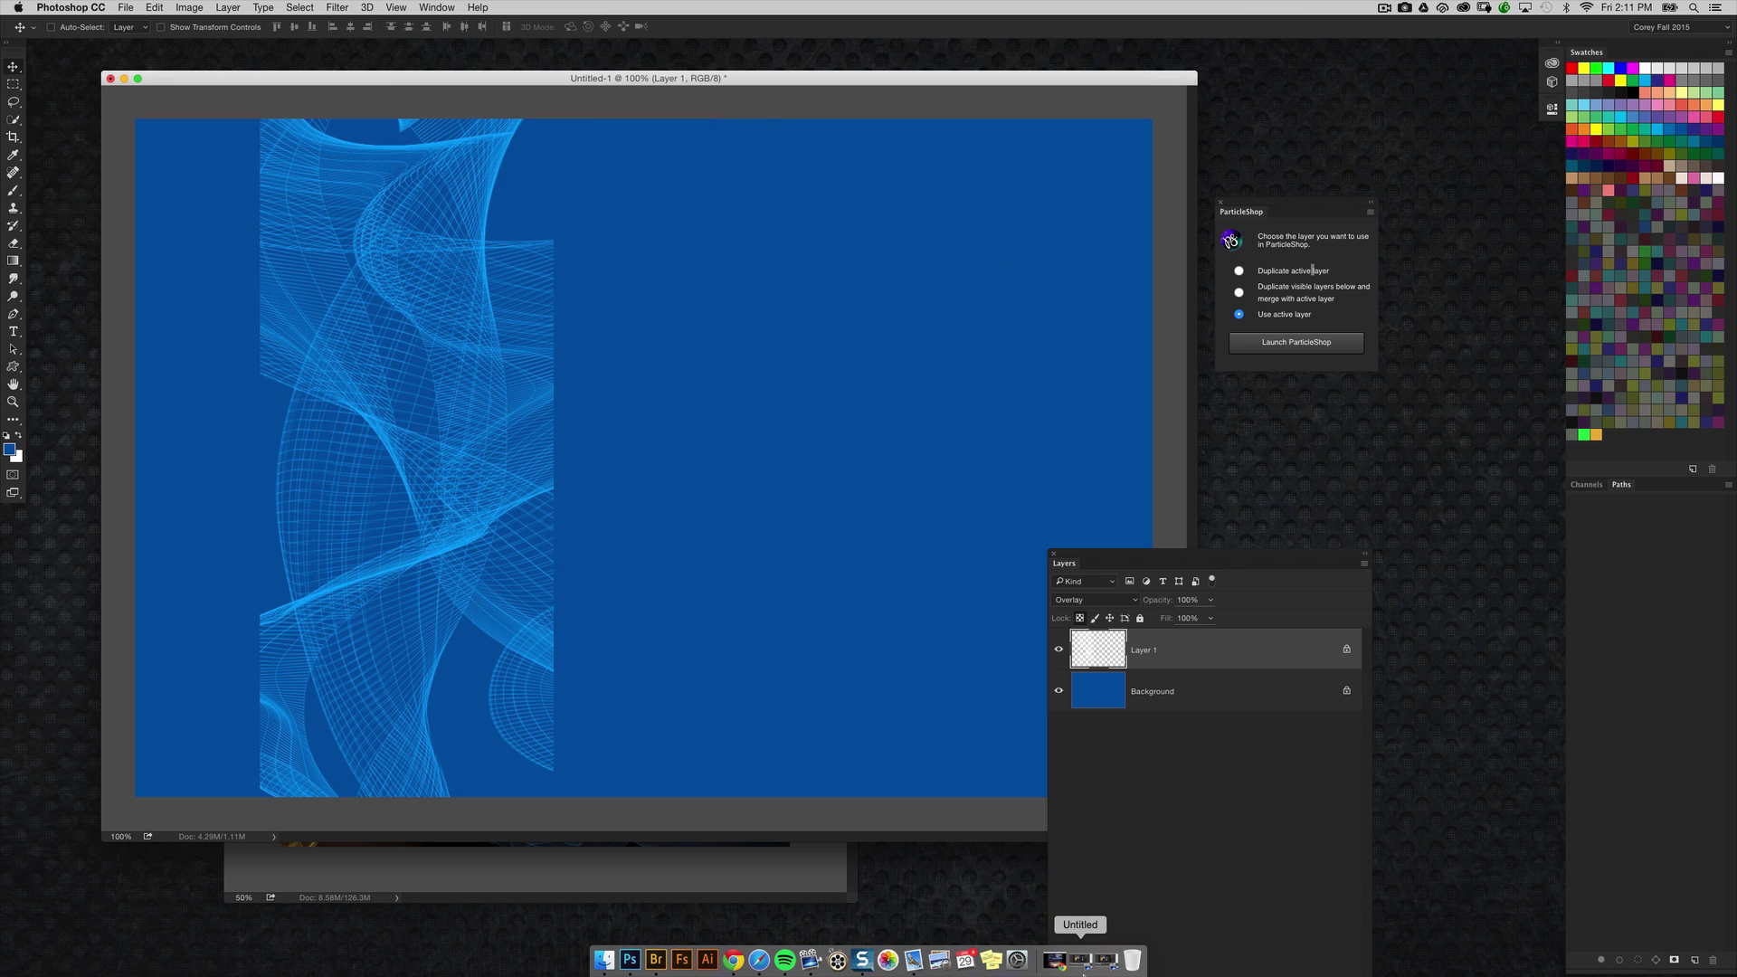
left_click(1057, 962)
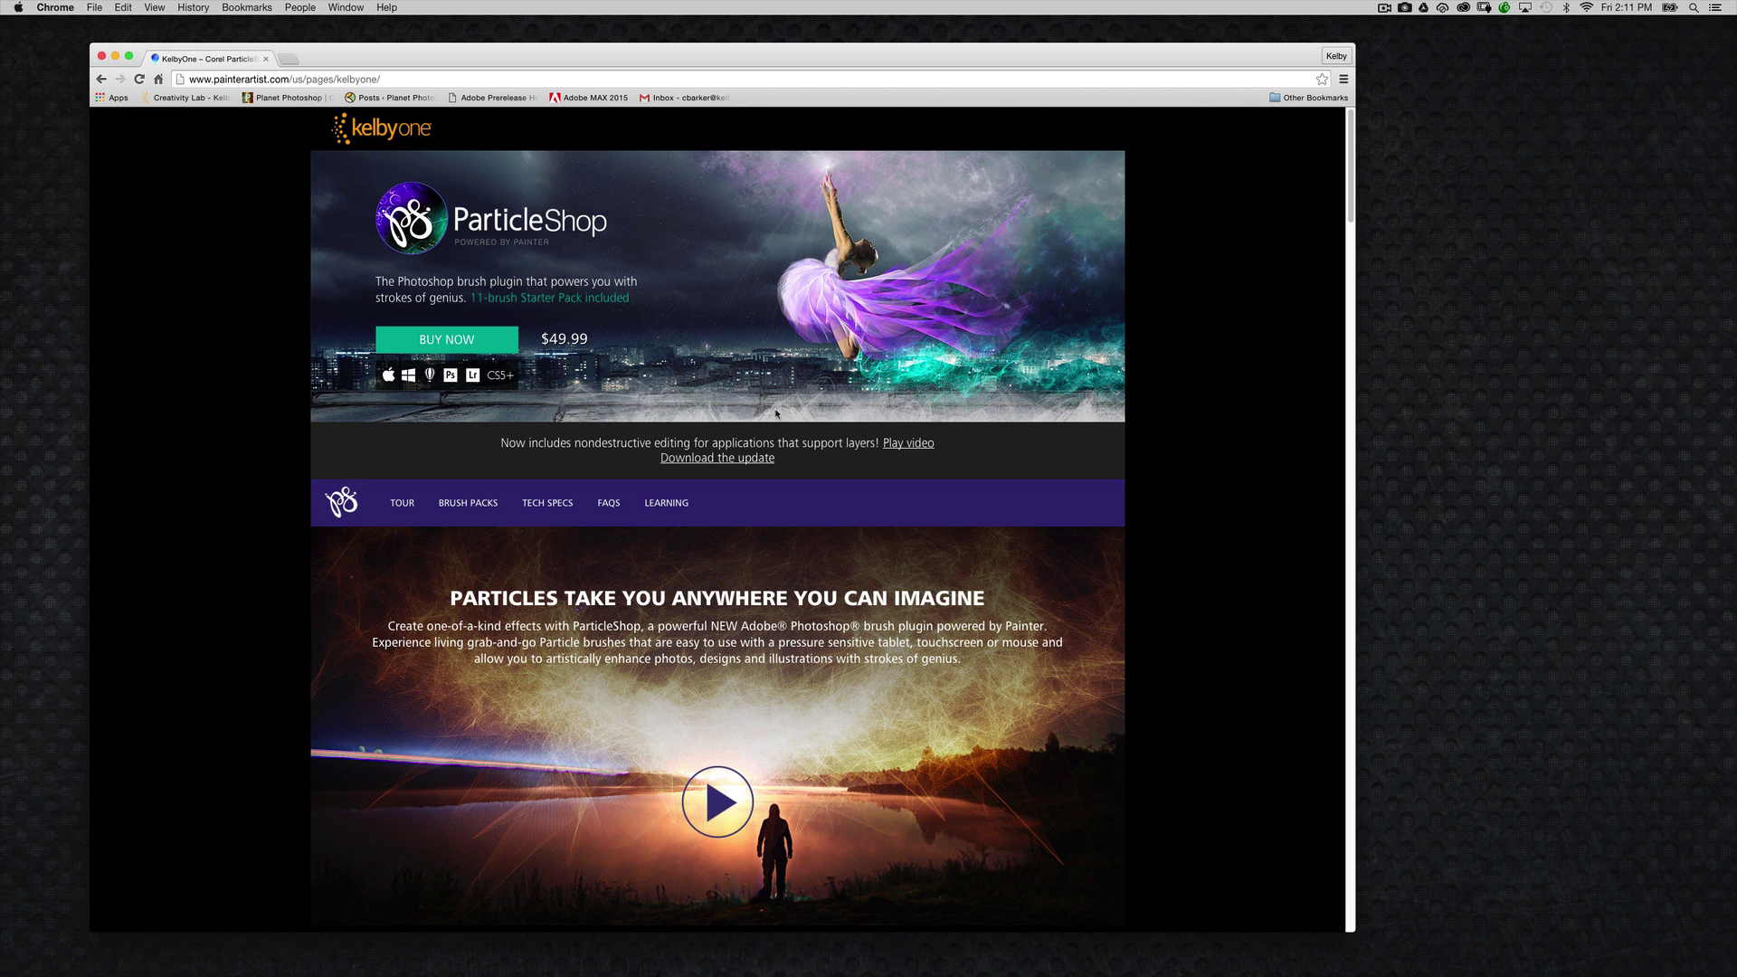
mouse_move(1346, 203)
left_mouse_down()
mouse_move(1318, 429)
mouse_move(1236, 667)
mouse_move(1262, 621)
mouse_move(1194, 275)
mouse_move(1198, 182)
left_mouse_up()
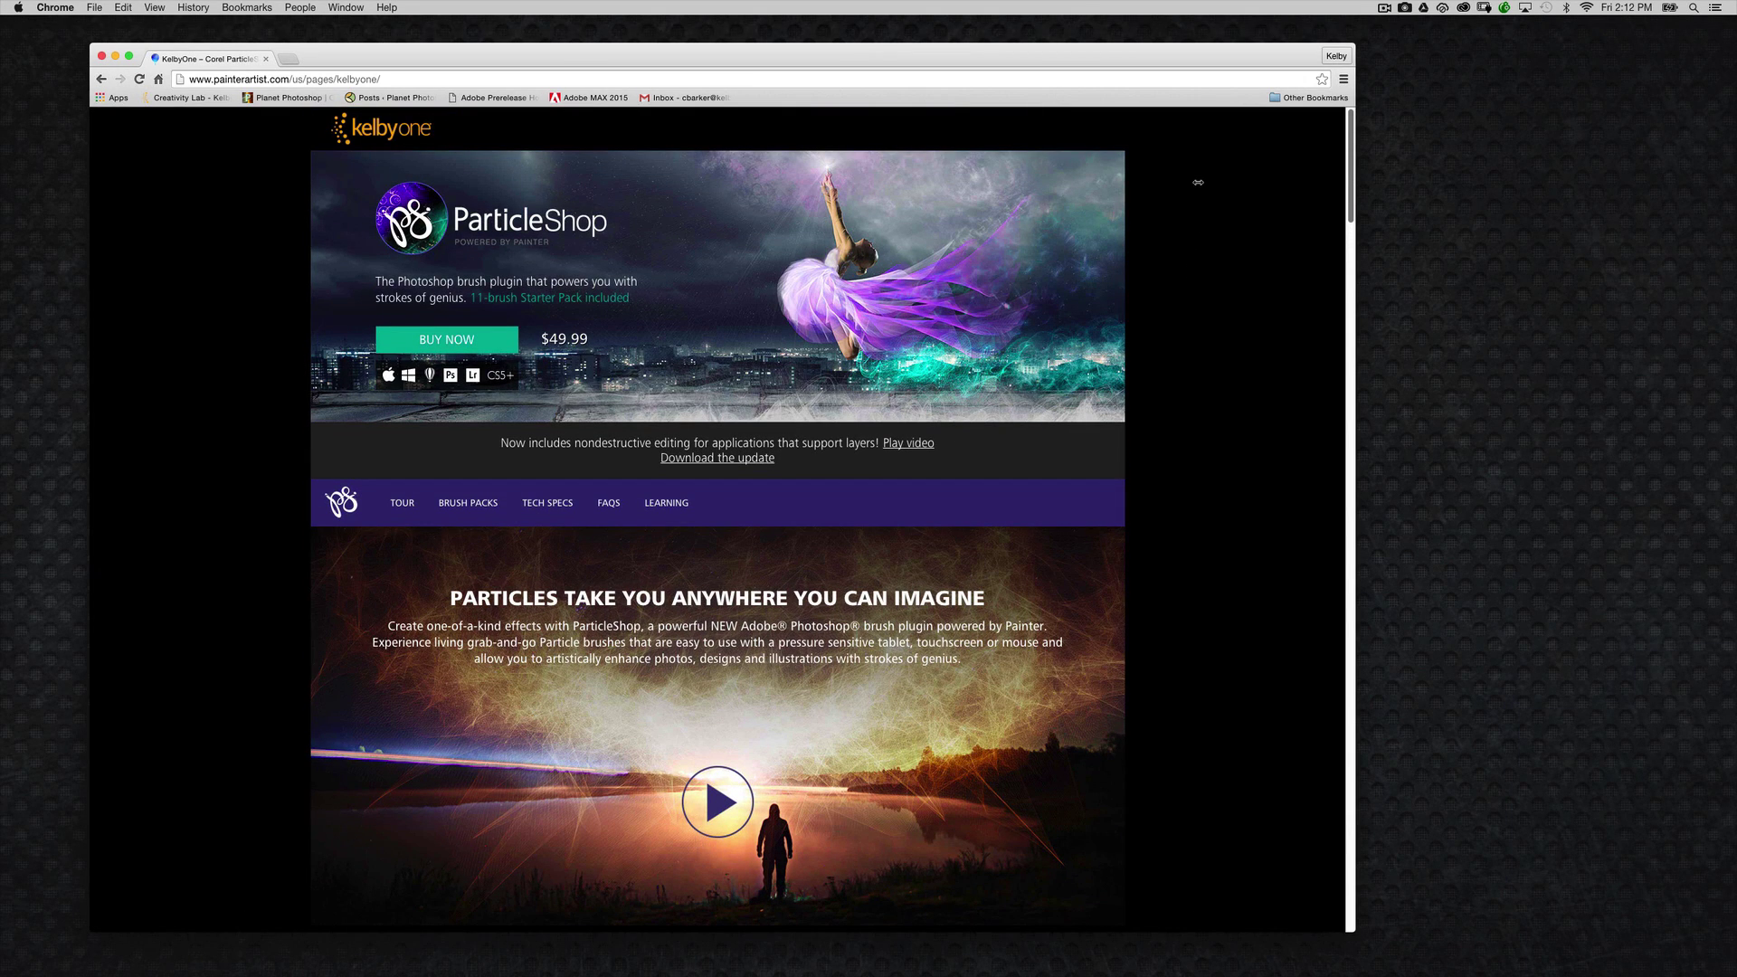